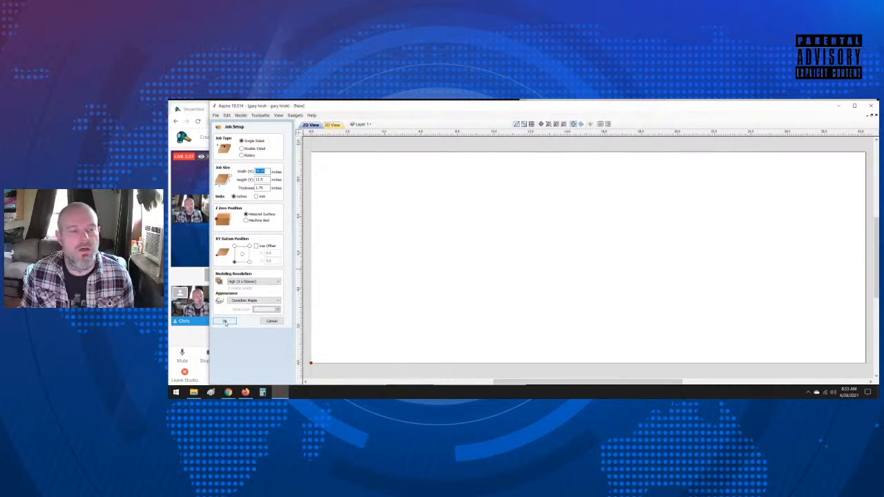
Step: Accept the single-sided job setup in inches and bring up the modeling tools
left_click(226, 322)
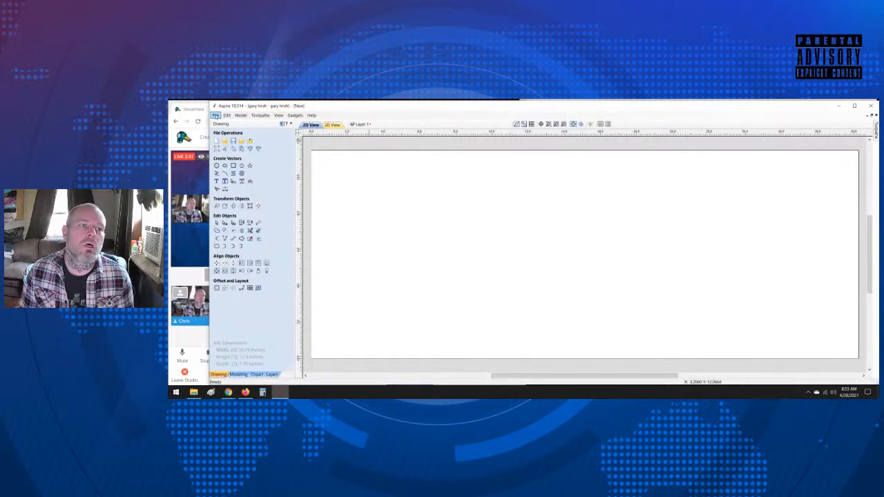
left_click(238, 375)
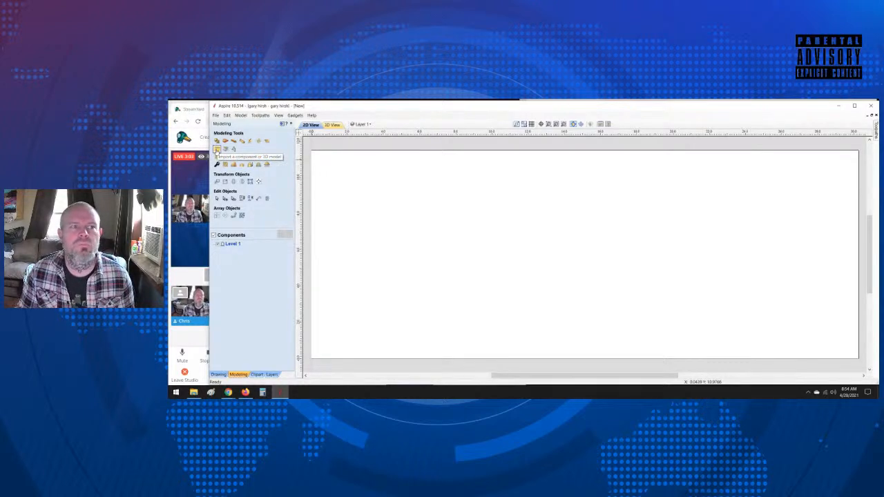
Step: Import lastsupper.crv3d from the 3d files folder as a component
left_click(217, 150)
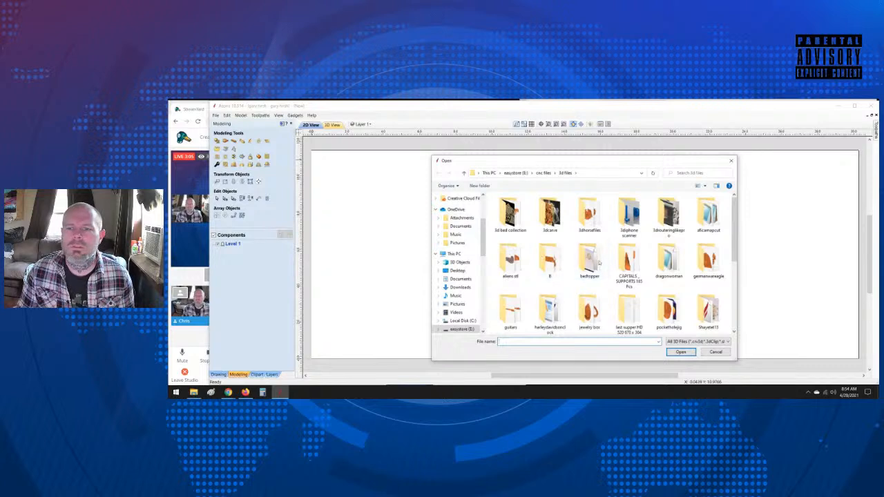
scroll(626, 223, "down", 3)
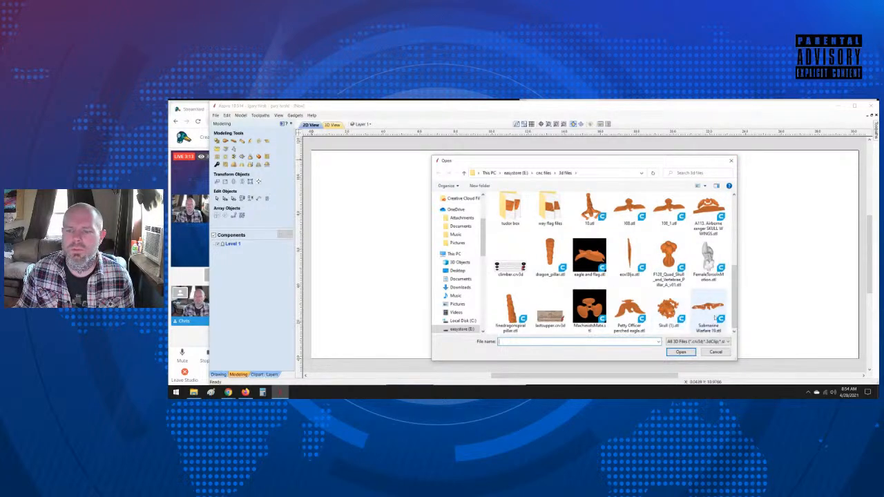
double_click(551, 319)
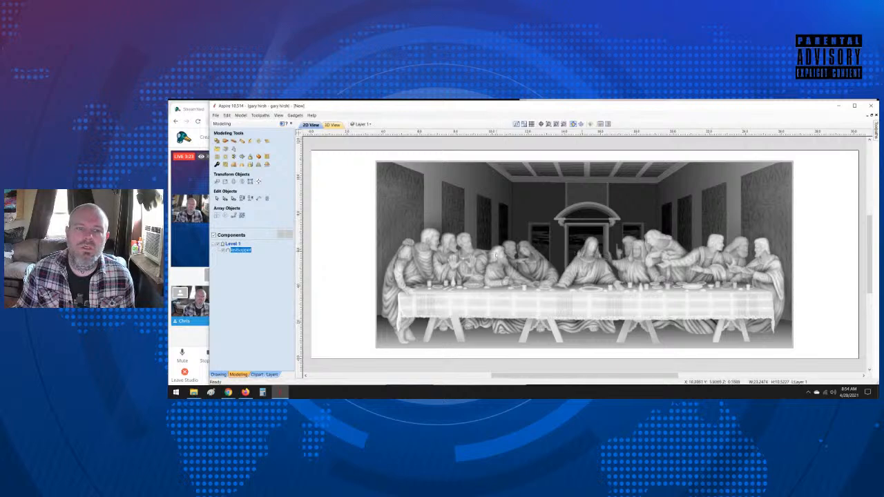
Step: Delete the lastsupper component and import the model The Last Supper.stl in its place
left_click(440, 306)
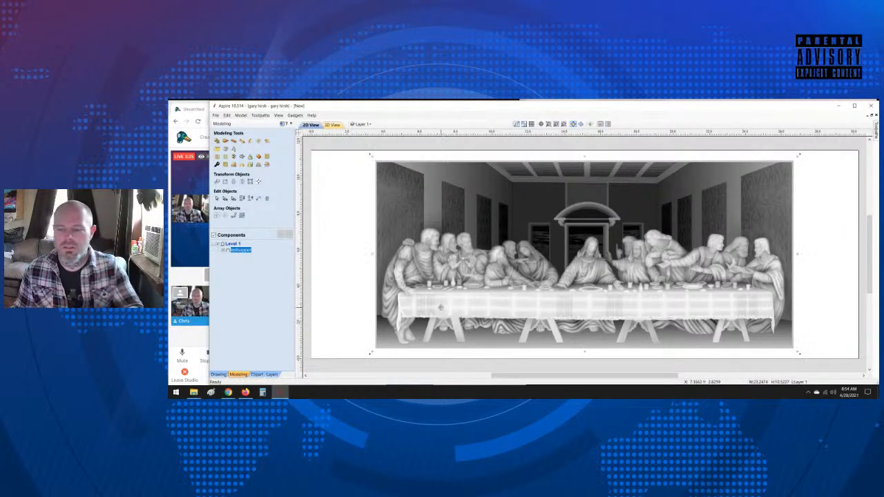
key("Delete")
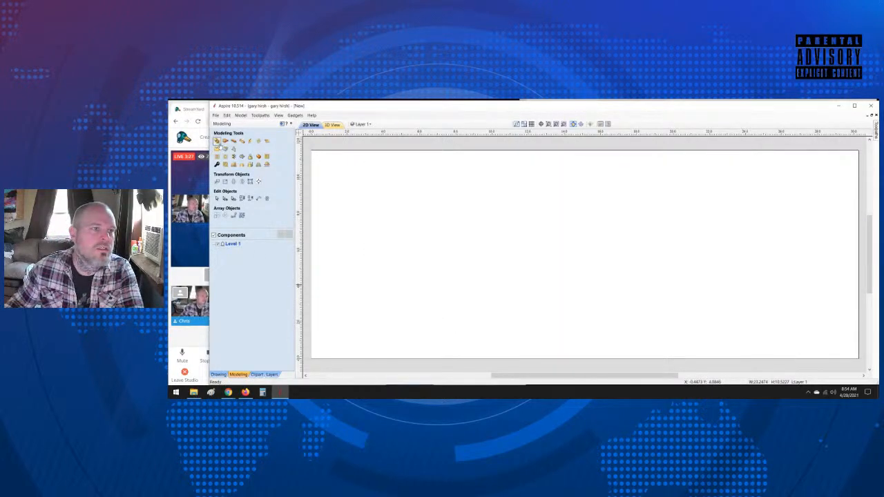
left_click(217, 149)
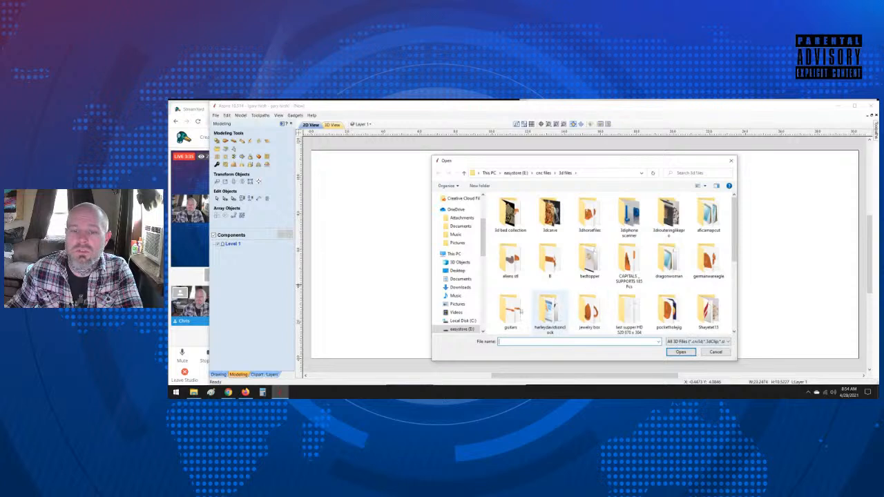
double_click(550, 263)
scroll(515, 208, "down", 10)
scroll(526, 230, "down", 14)
left_click_drag(734, 209, 745, 355)
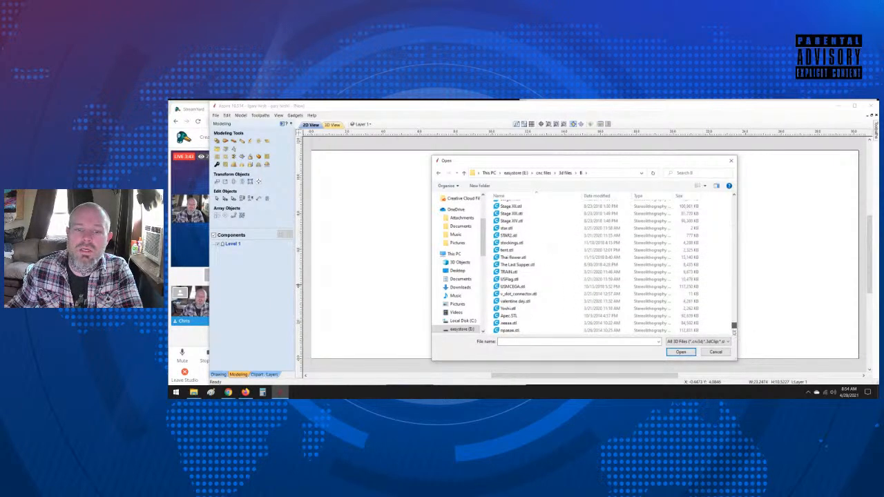
double_click(523, 265)
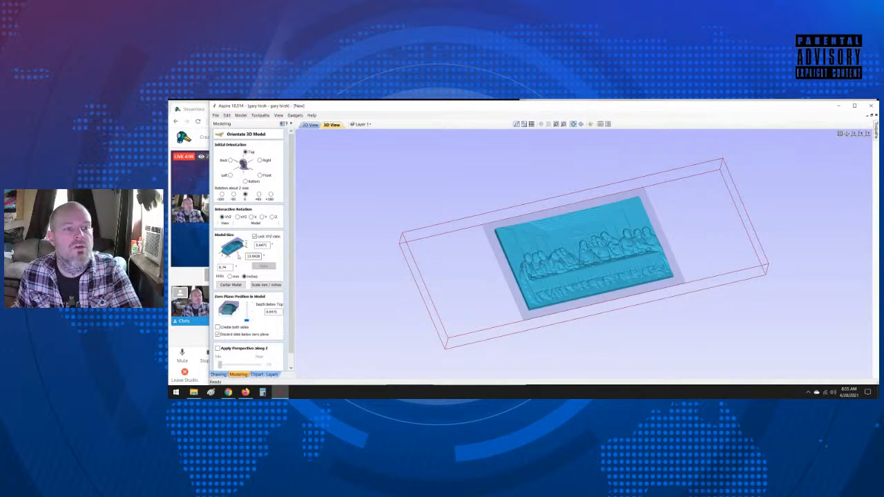
Step: Set the imported model's Y size to 10.5 inches with the XYZ ratio locked
left_click_drag(227, 268, 189, 270)
type("10.5")
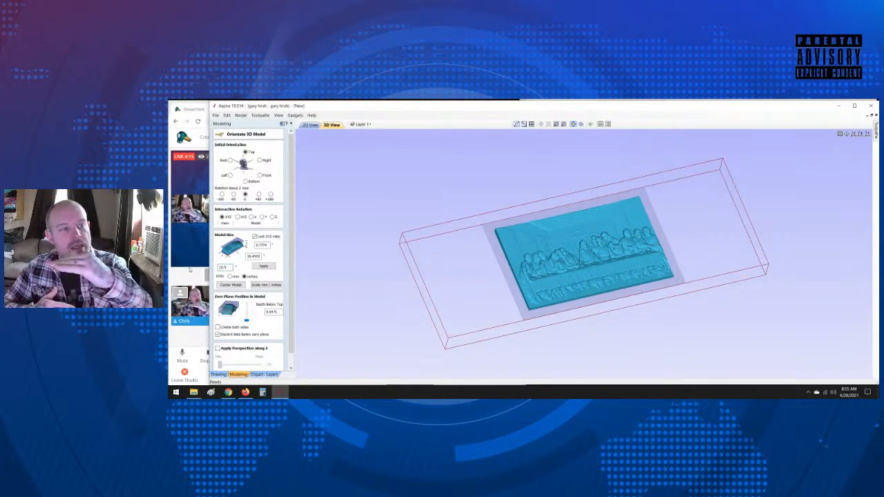
key("Return")
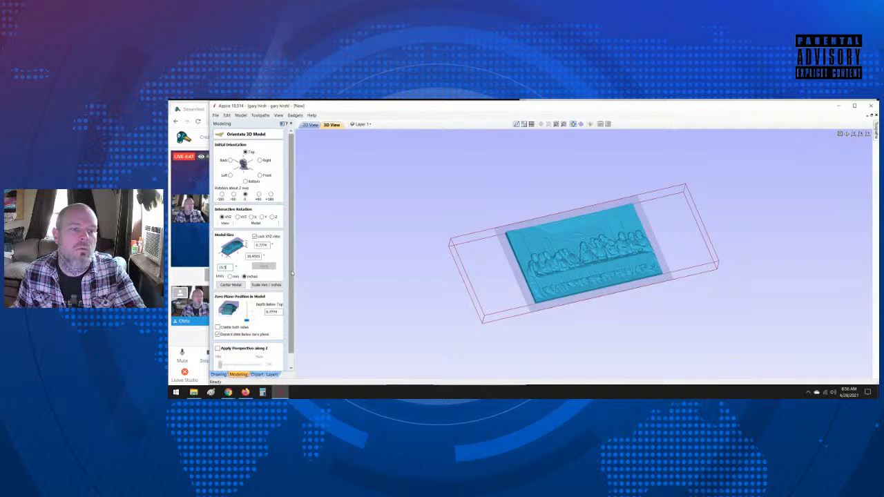
Step: Center the model in the material, lower its zero plane to the model's base and accept the orientation
scroll(293, 273, "down", 1)
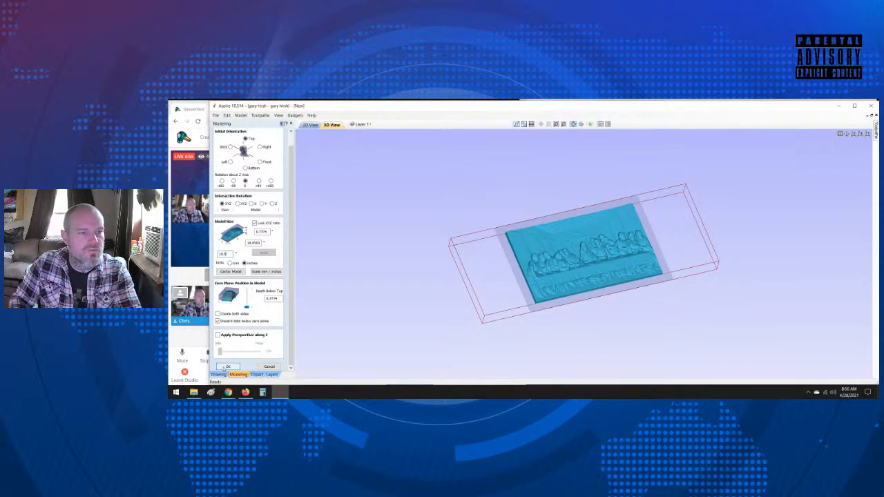
left_click(230, 272)
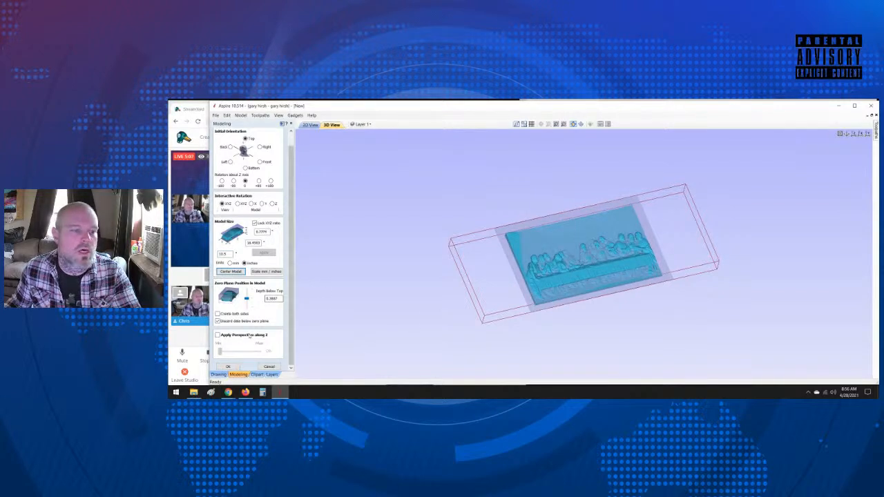
left_click_drag(247, 299, 247, 307)
left_click(228, 367)
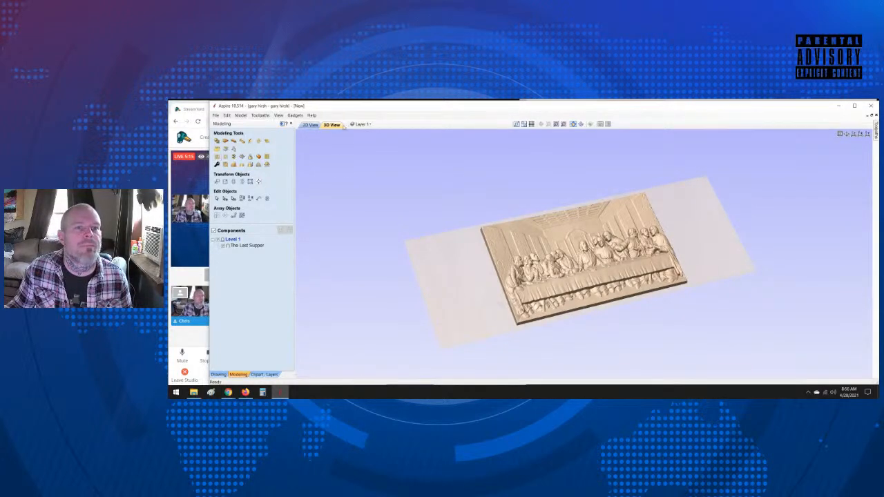
Step: Inspect the carved figures of The Last Supper component up close and delete the component
scroll(584, 302, "up", 4)
scroll(584, 302, "up", 2)
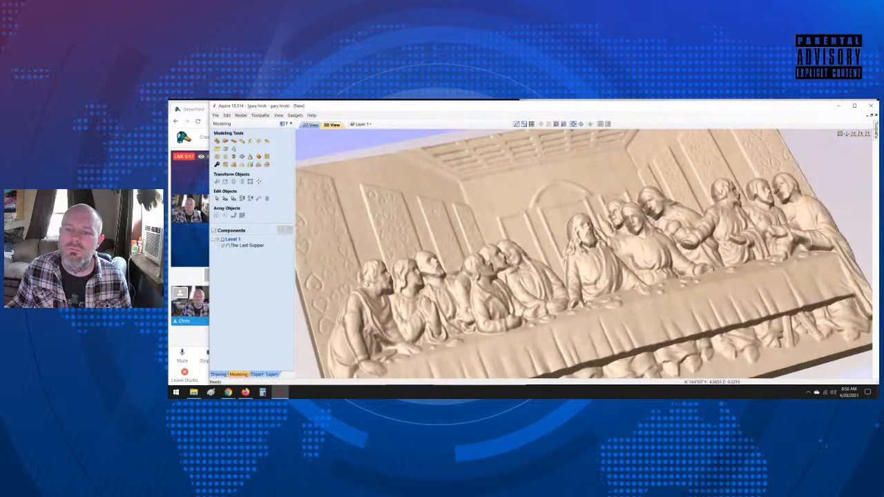
scroll(584, 302, "down", 5)
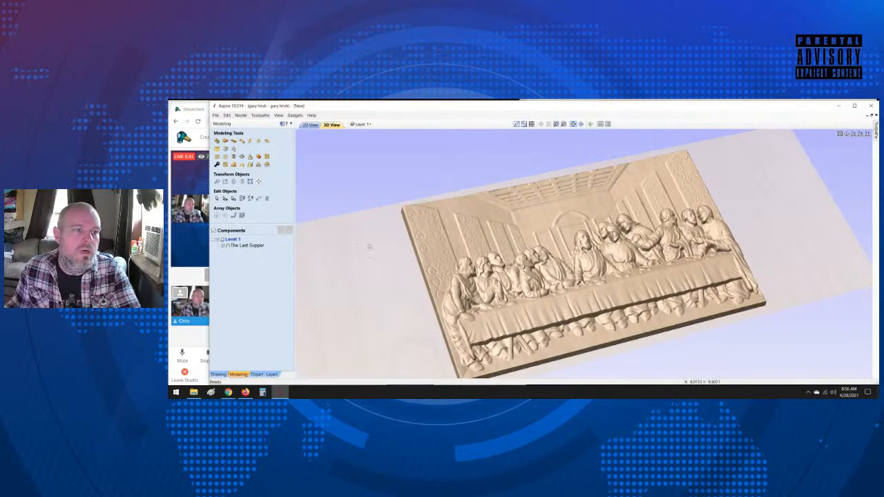
left_click(311, 124)
left_click(494, 257)
key("Delete")
Step: Import lastsupper.crv3d from the 3d files folder and show it in the 3D view
left_click(216, 150)
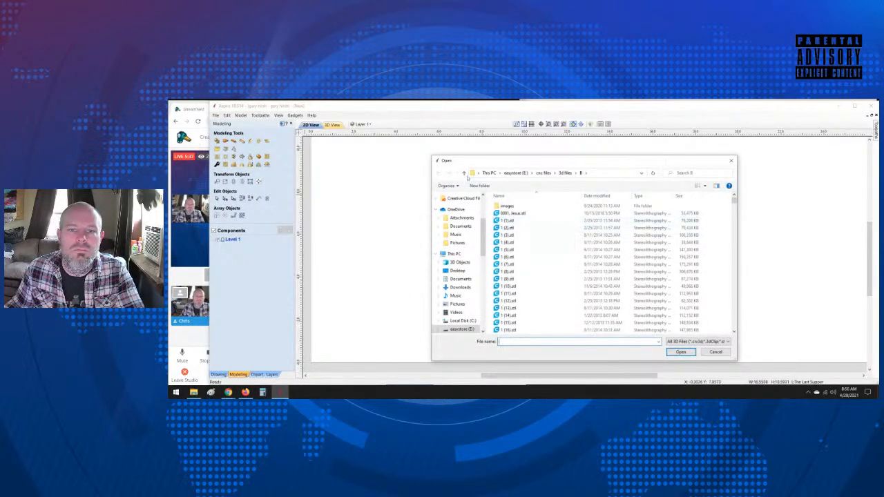
left_click(465, 173)
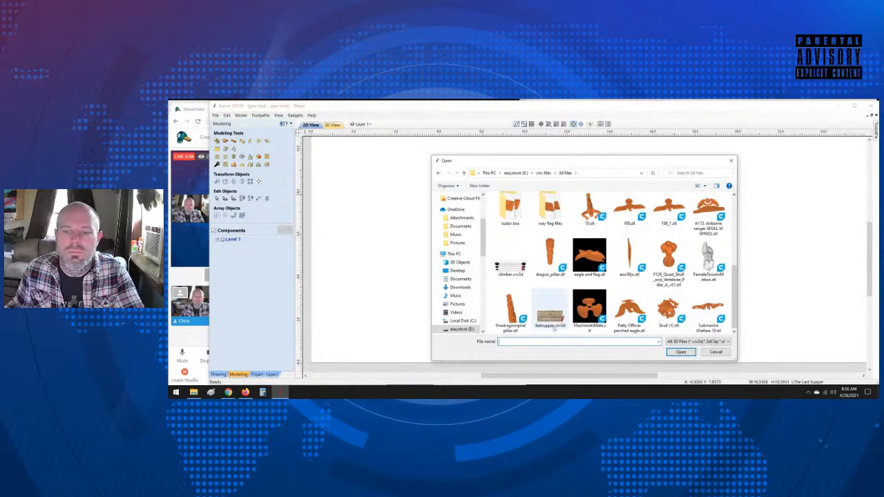
double_click(551, 322)
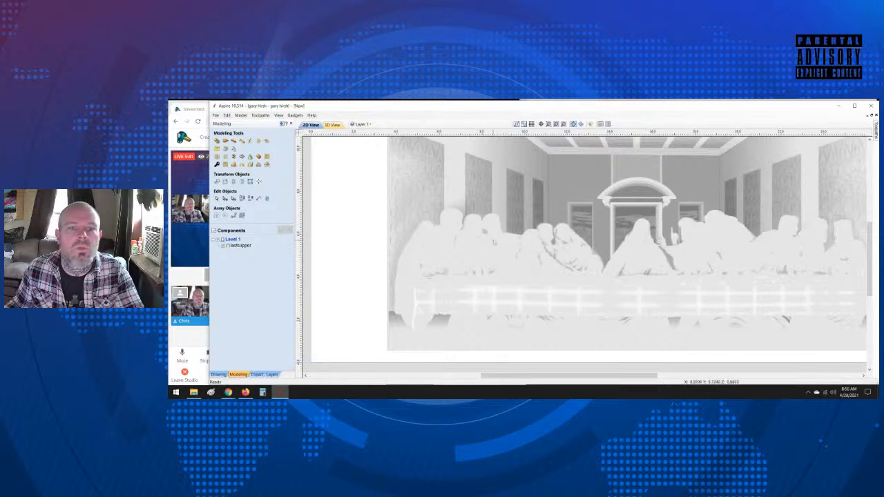
left_click(331, 125)
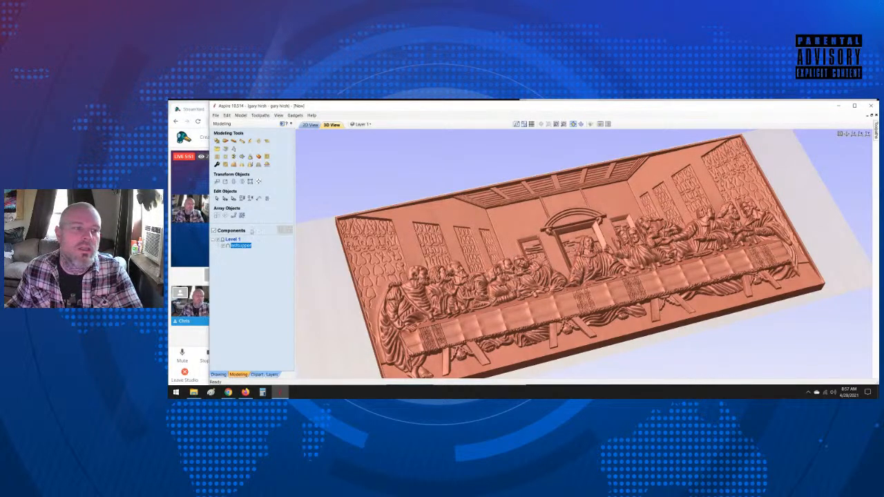
Step: Review the lastsupper component's height properties and look at the whole relief in an isometric 3D view
left_click(217, 165)
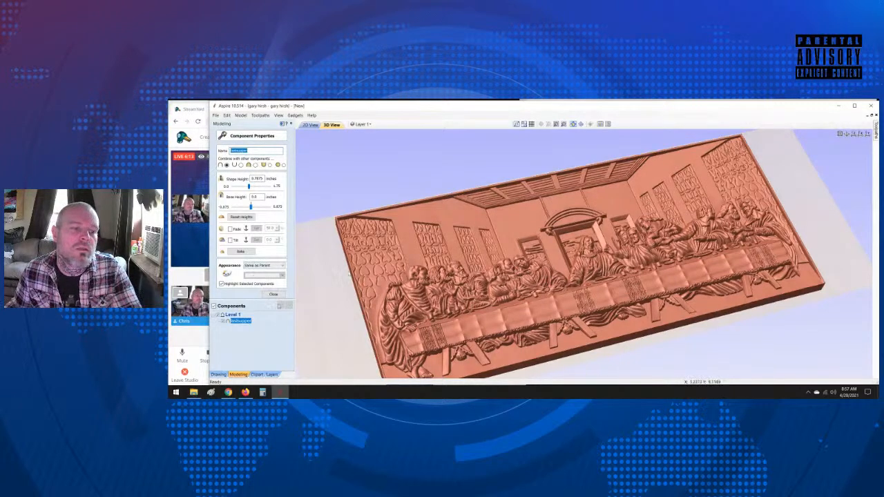
left_click(274, 294)
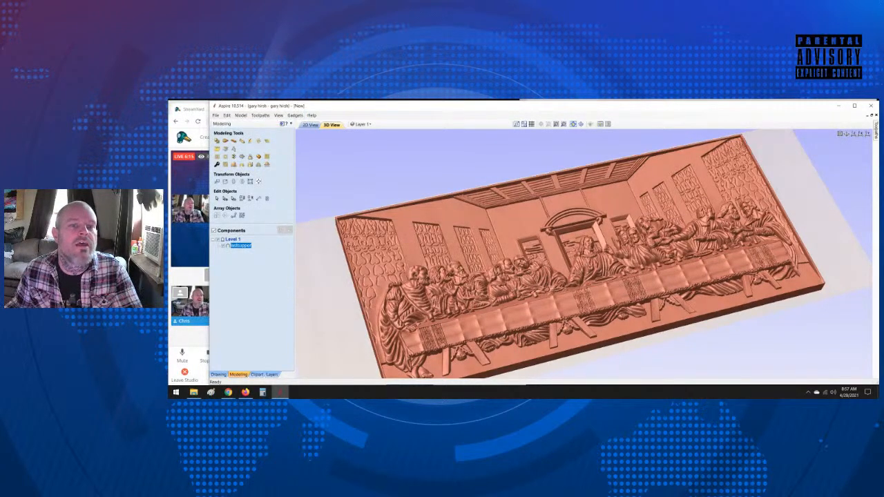
left_click(317, 125)
left_click(330, 125)
scroll(449, 248, "down", 2)
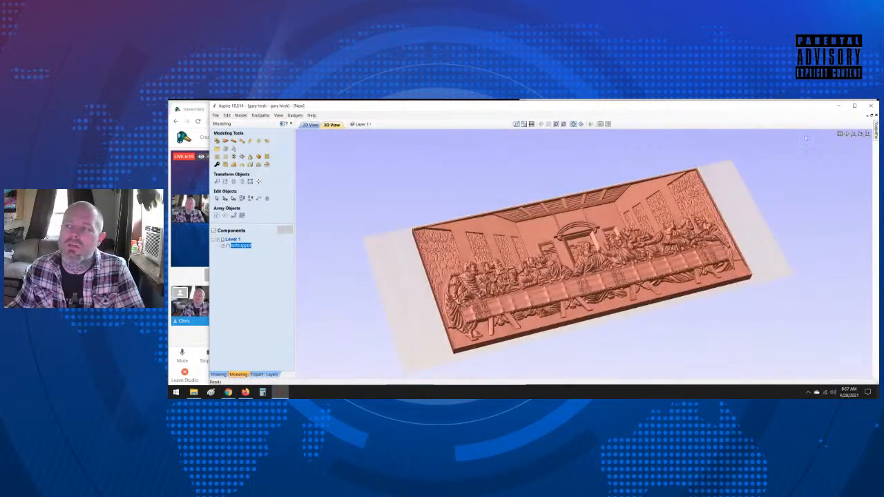
left_click(844, 134)
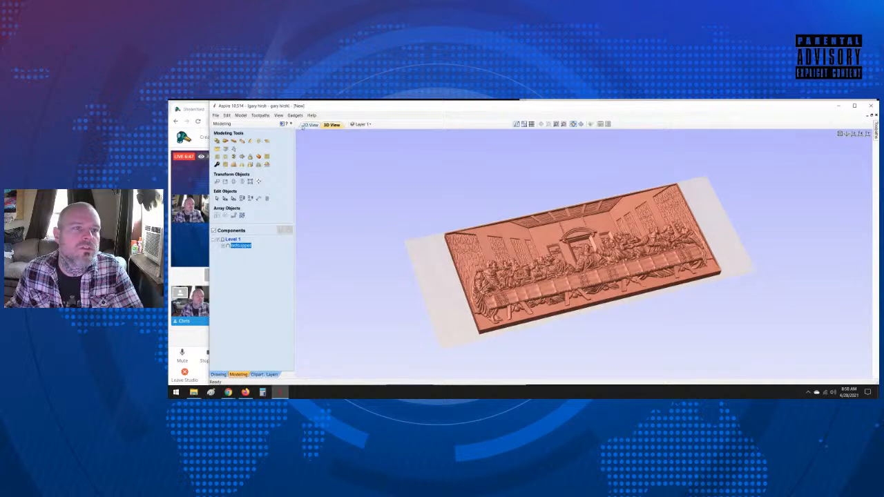
Step: Resize the lastsupper component to a height of 10.5 inches with X and Y linked and Auto Scale Z on
left_click(309, 125)
left_click(224, 374)
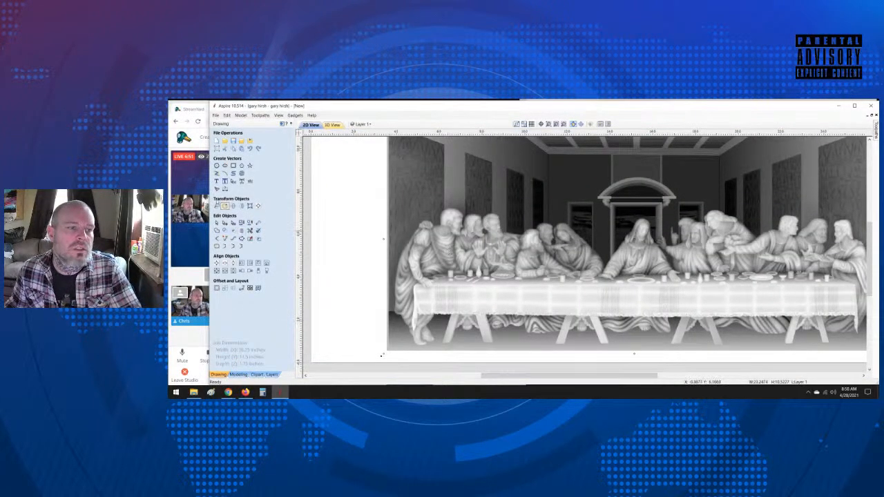
left_click(224, 206)
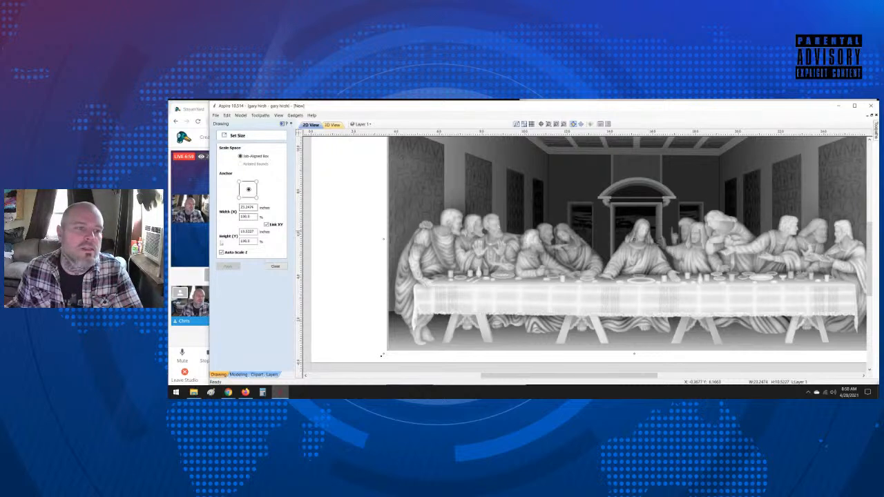
left_click(241, 231)
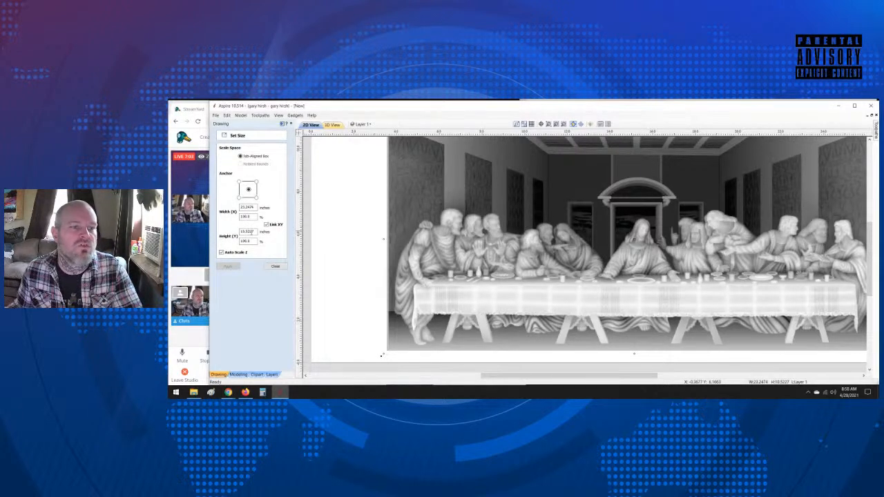
double_click(247, 232)
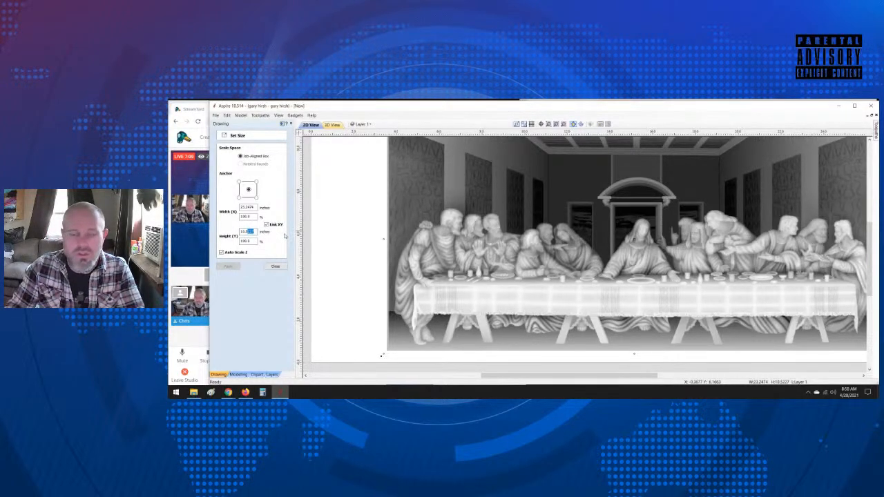
key("BackSpace")
key("Return")
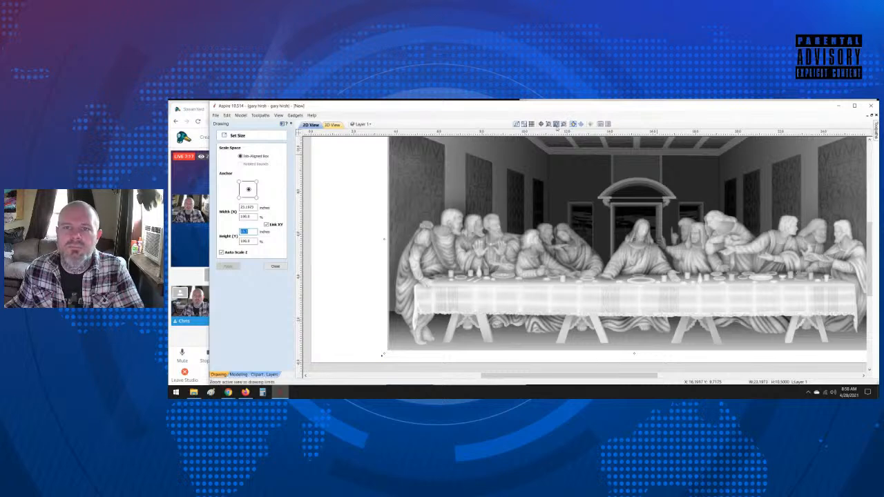
left_click(557, 125)
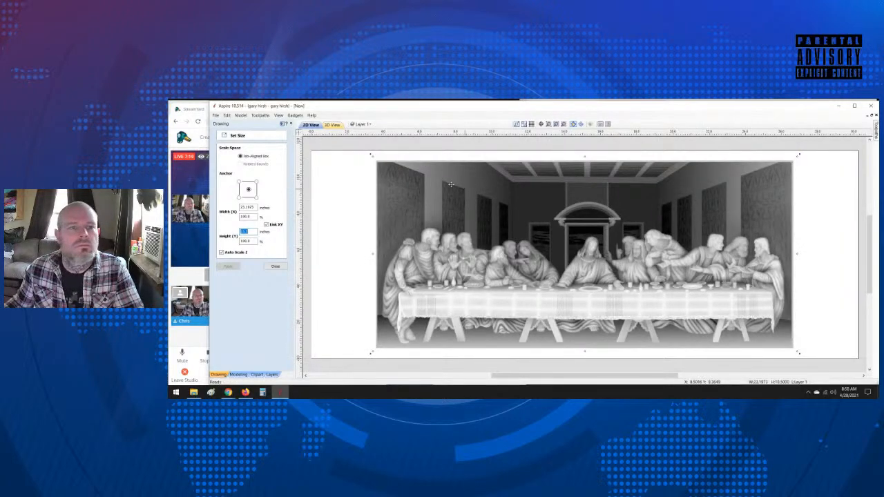
left_click(275, 268)
Step: Inspect the resized relief in the 3D view and switch the workspace to the toolpath layout
left_click(335, 125)
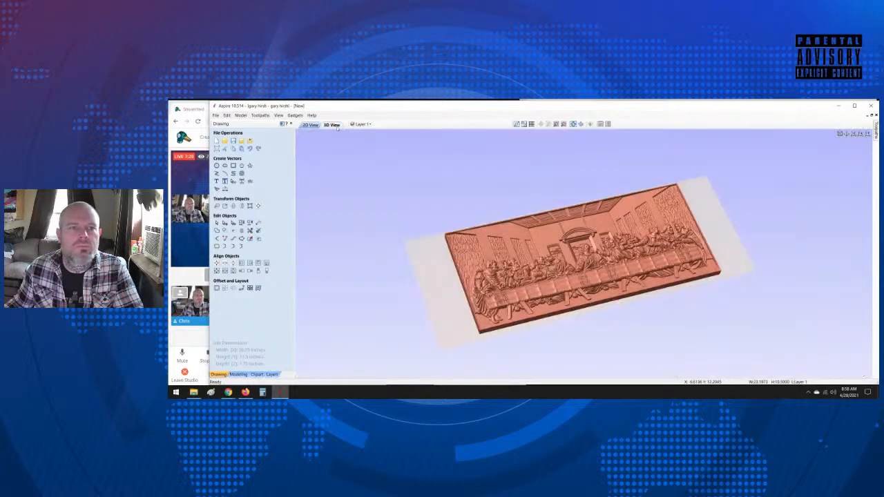
scroll(608, 258, "down", 3)
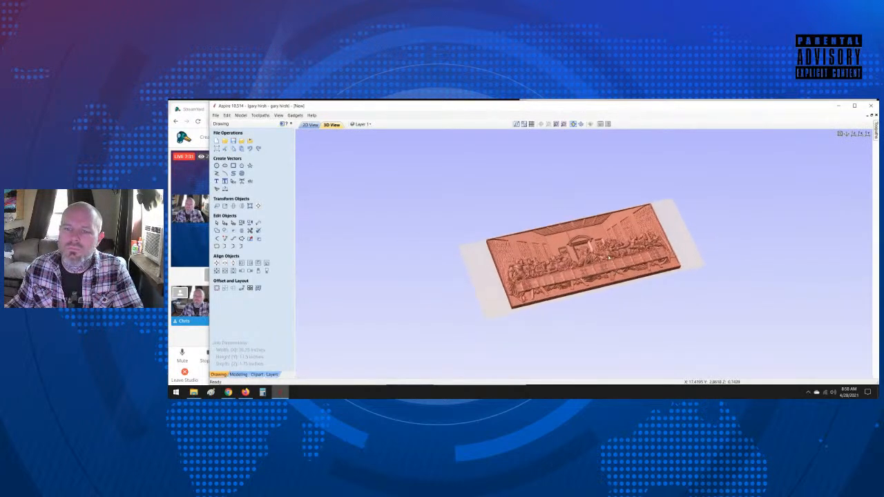
left_click_drag(609, 258, 496, 274)
left_click_drag(707, 275, 446, 244)
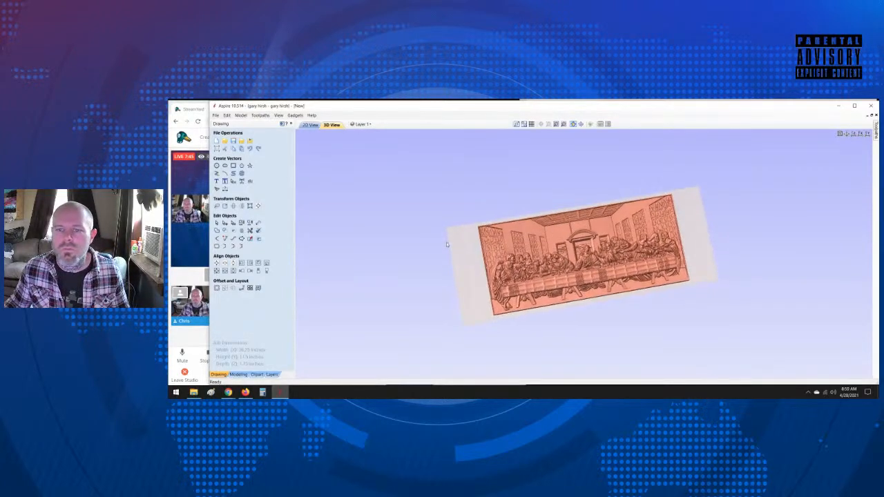
left_click(282, 125)
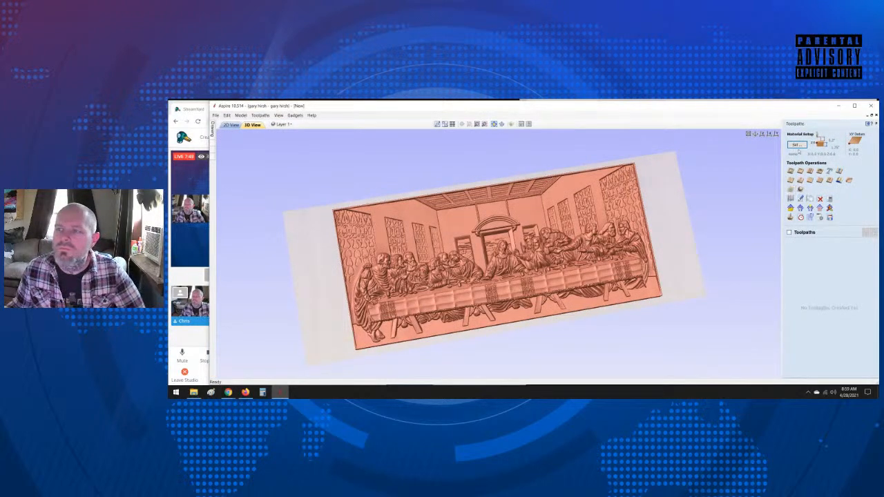
Step: Position the model within the material in the material setup with a gap above the model of 0.125 inches
left_click(797, 145)
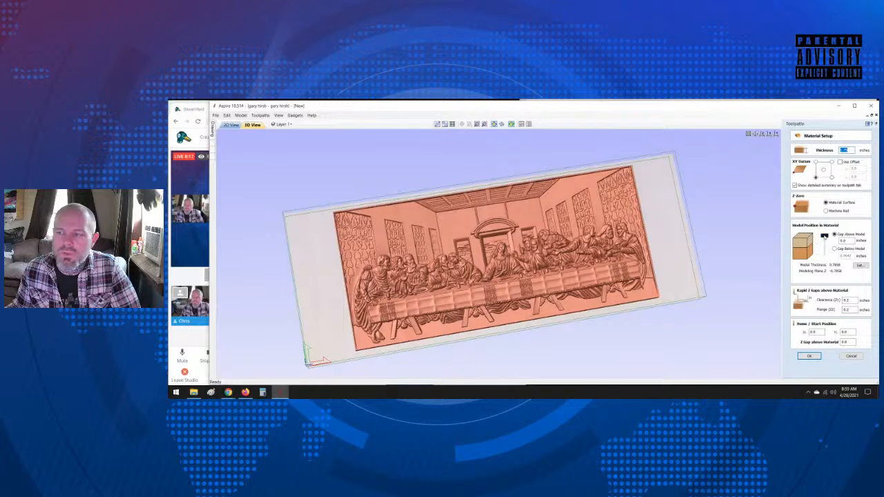
left_click(825, 236)
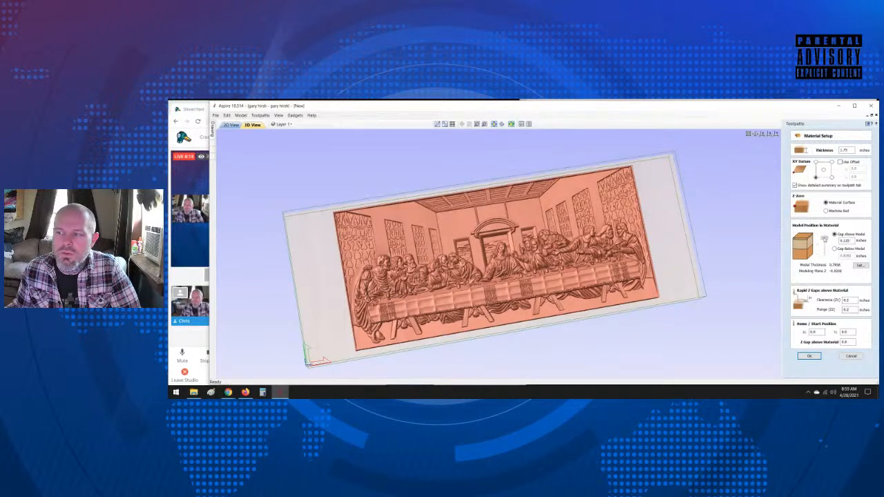
double_click(847, 241)
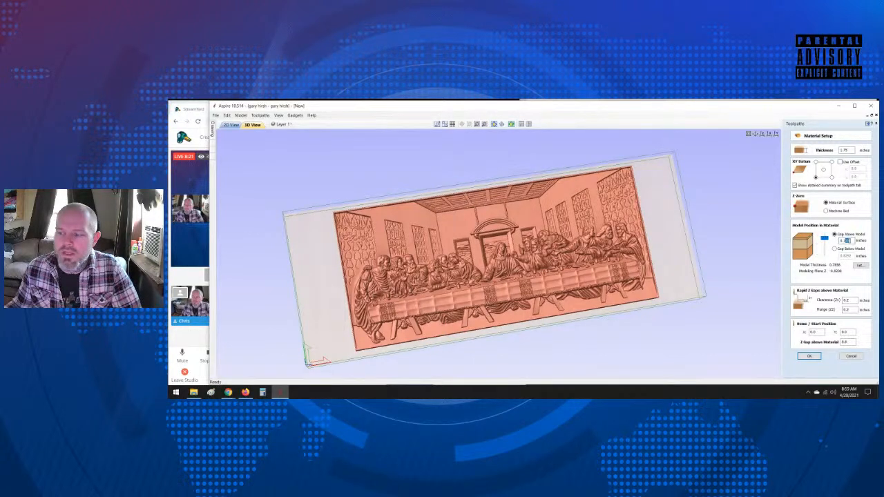
type("125")
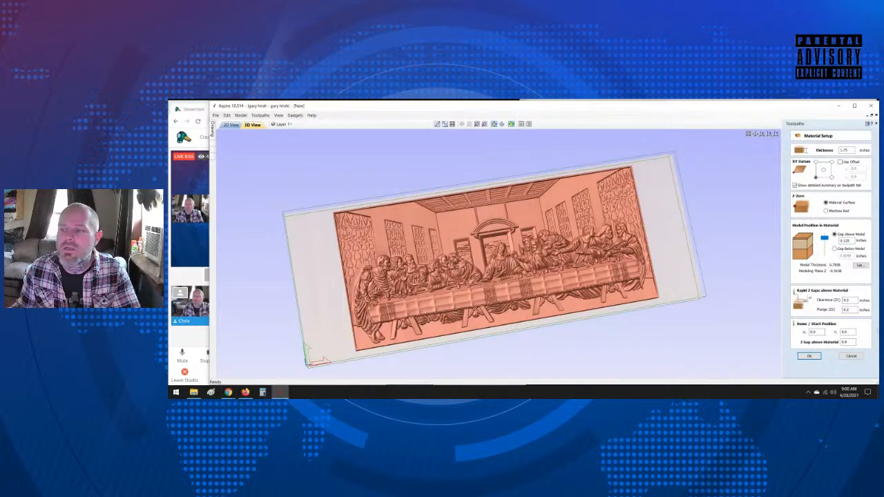
left_click(809, 355)
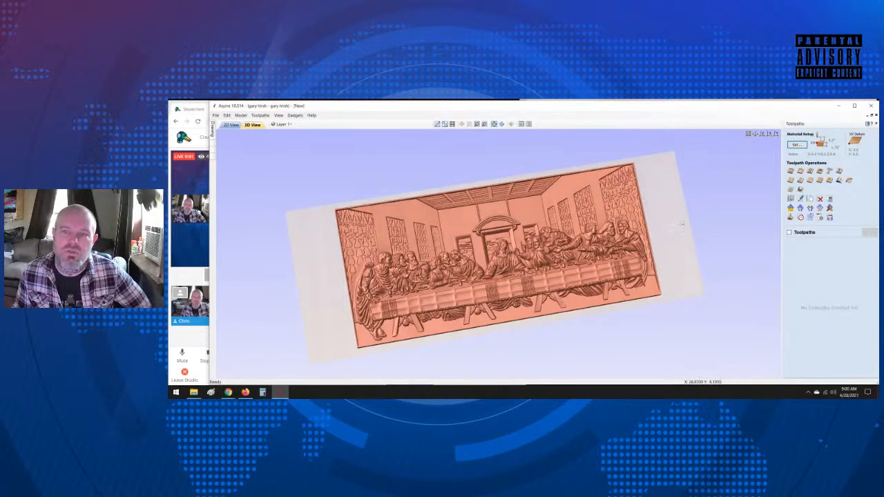
Step: Start a 3D rough machining toolpath and find the End Mill .25inches 4 flute hardwood in the tool database
left_click(791, 189)
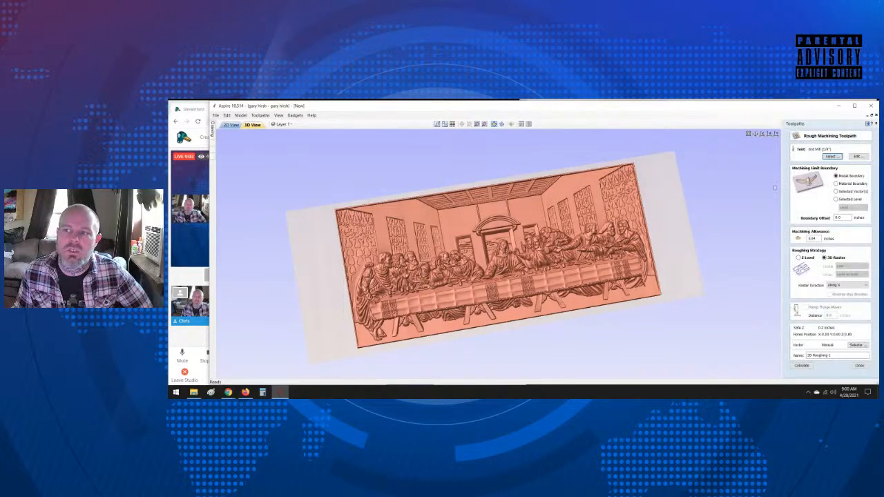
left_click(831, 157)
scroll(457, 255, "up", 2)
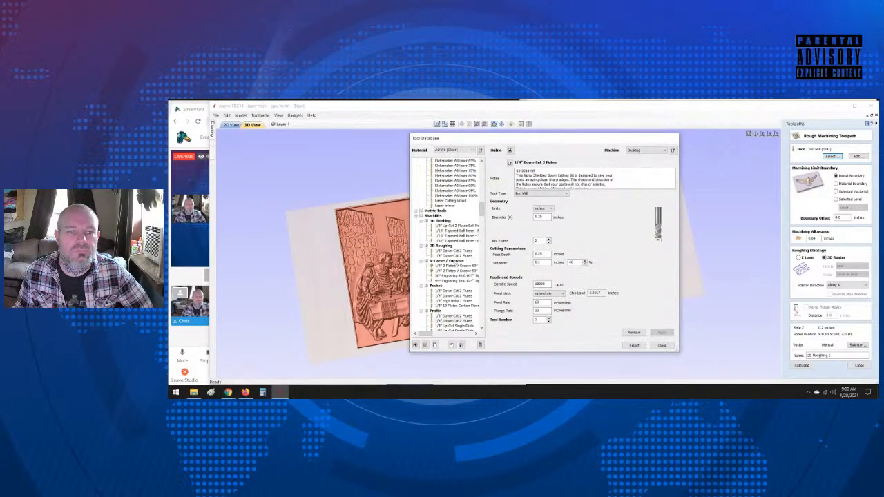
scroll(453, 259, "down", 10)
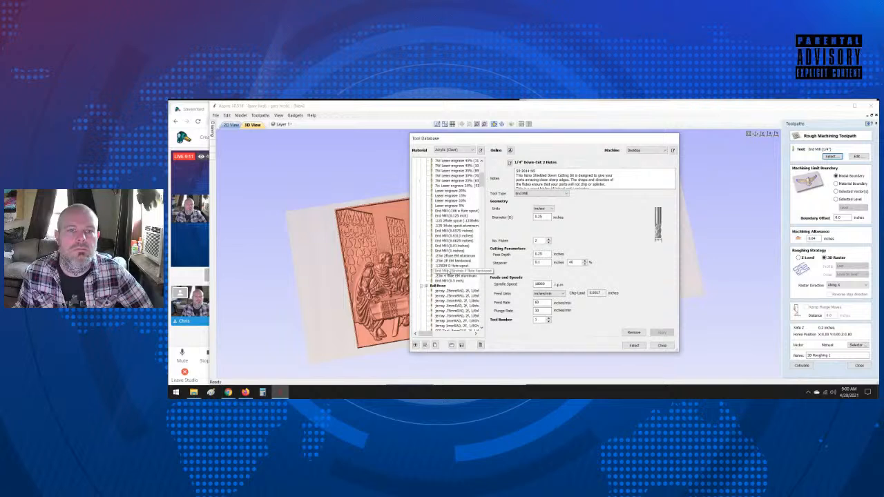
scroll(436, 270, "up", 3)
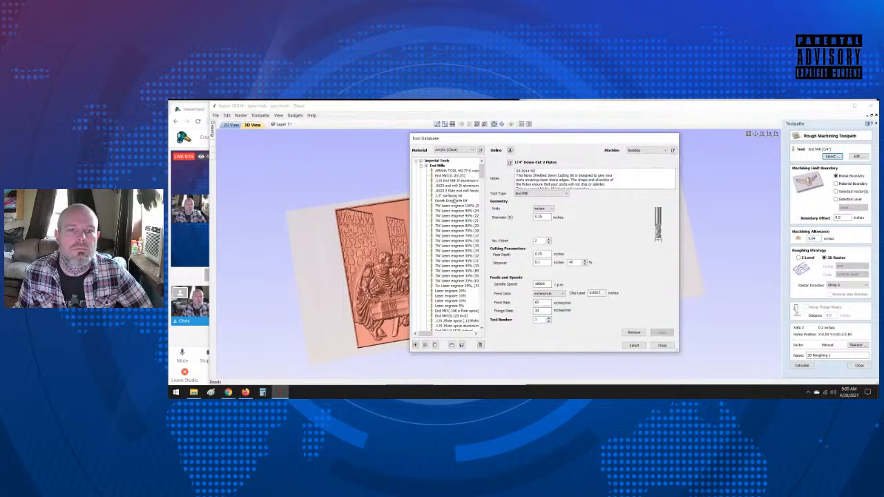
scroll(459, 276, "down", 3)
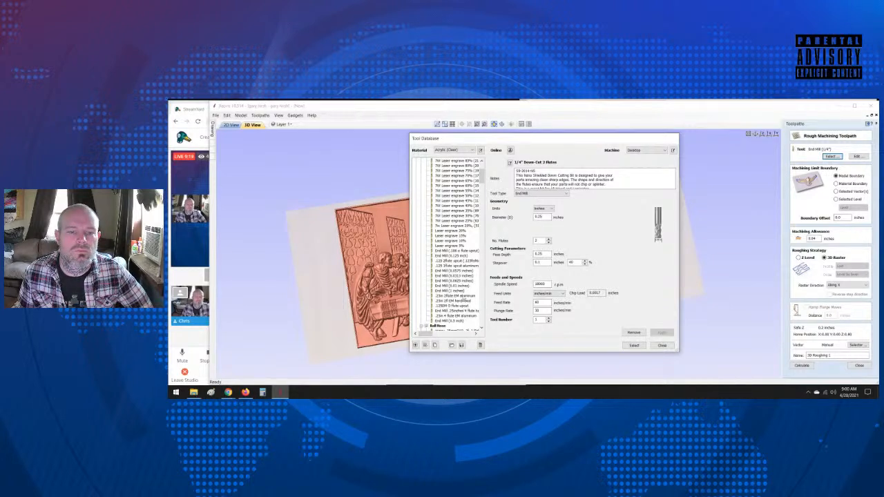
left_click(457, 310)
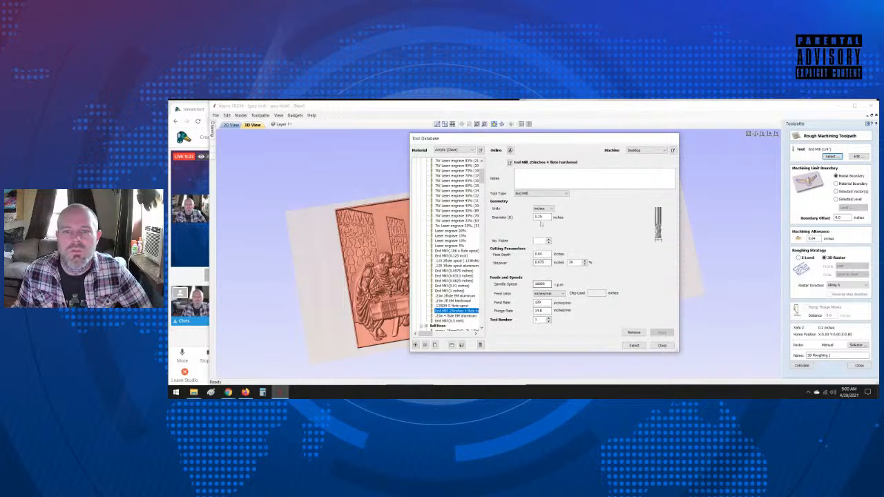
Step: Set the end mill to 2 flutes, a feed rate of 200 inches/min and a plunge rate of 100 inches/min, and apply the changes
left_click(549, 239)
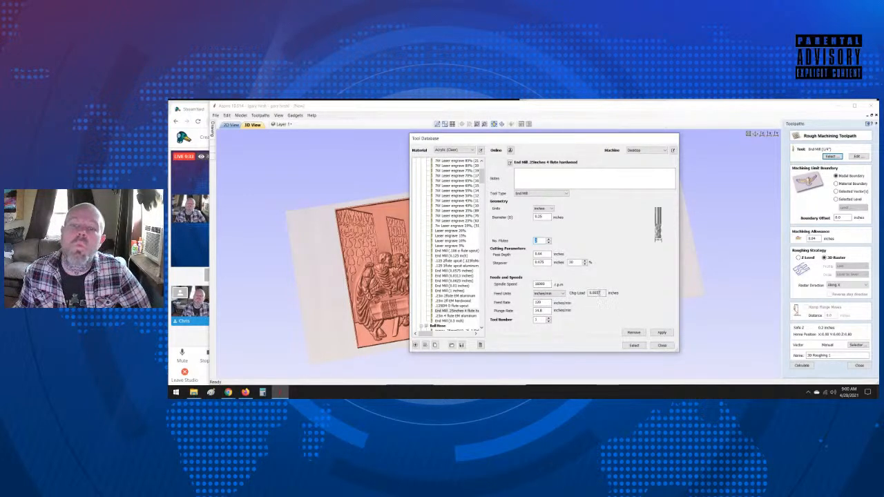
left_click(538, 284)
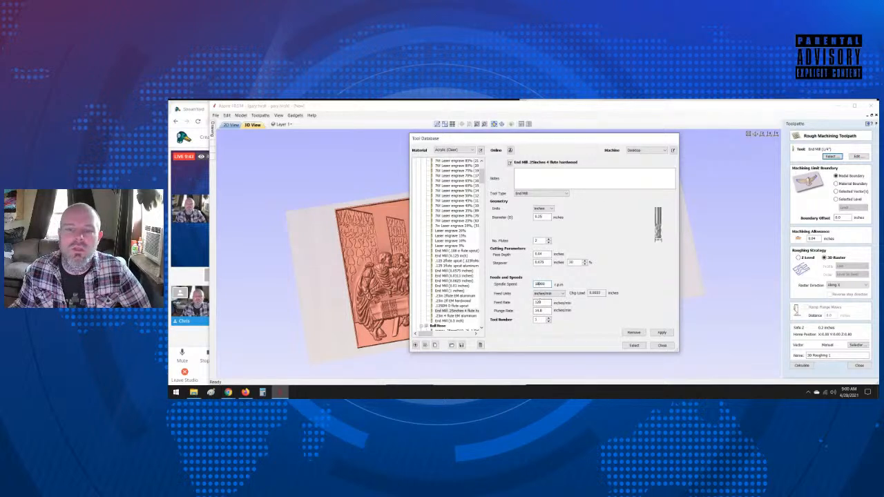
left_click_drag(543, 303, 521, 302)
type("2")
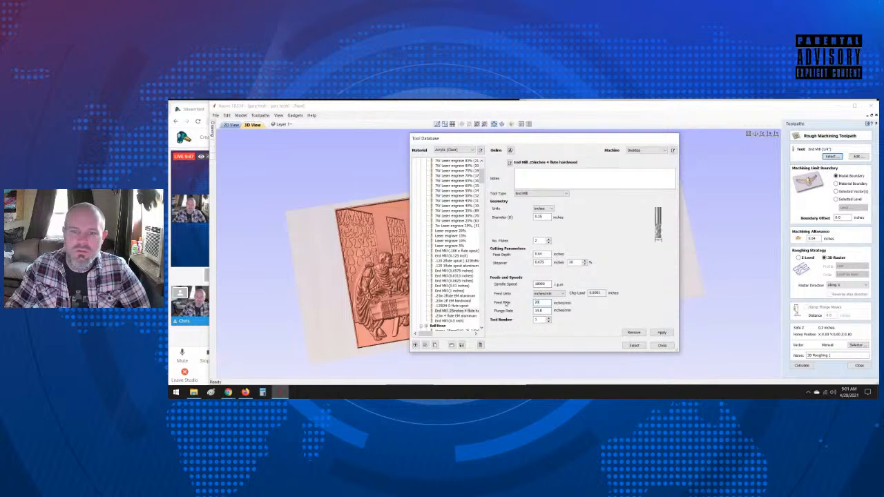
key("Tab")
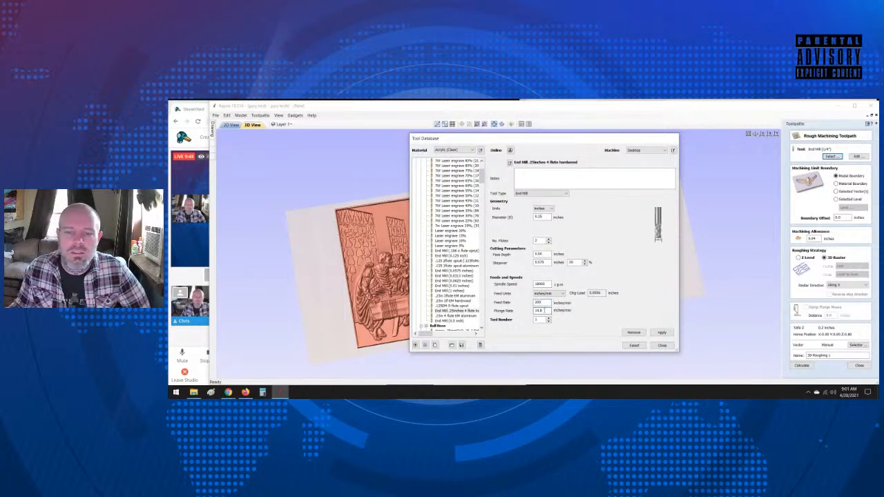
type("100")
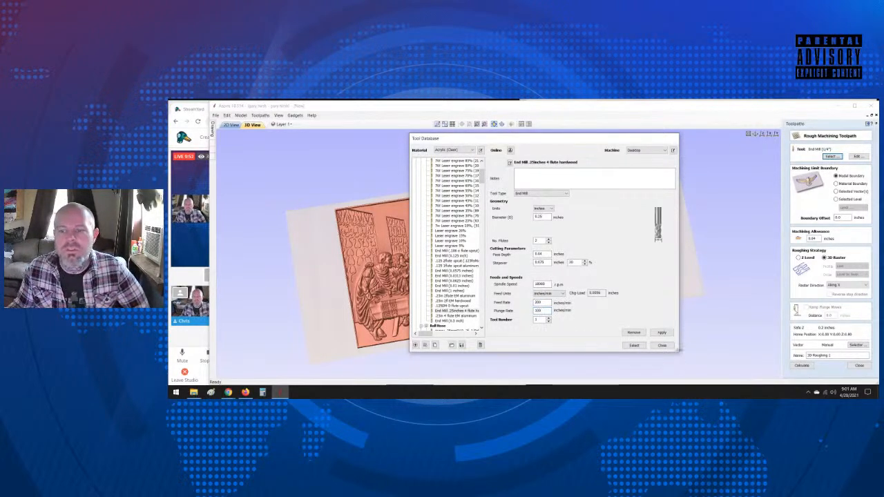
left_click(662, 332)
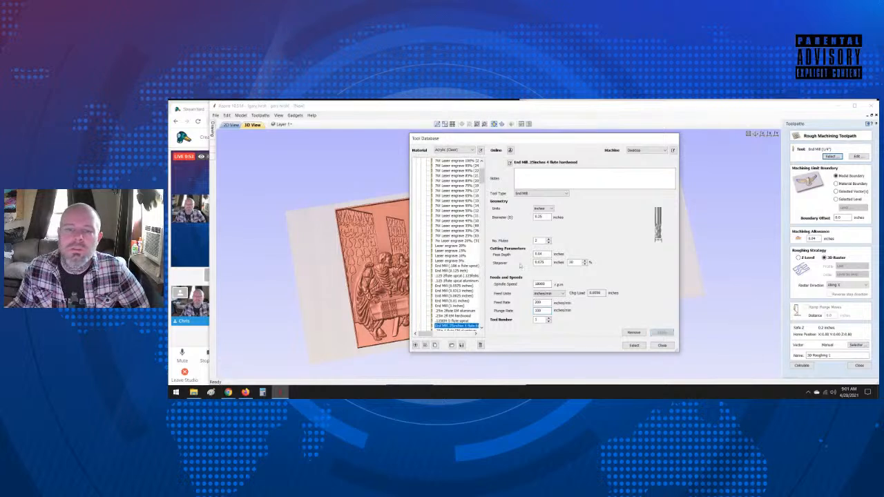
Step: Assign tool number 15 to the hardwood end mill, apply it and select the tool for the roughing toolpath
left_click(543, 320)
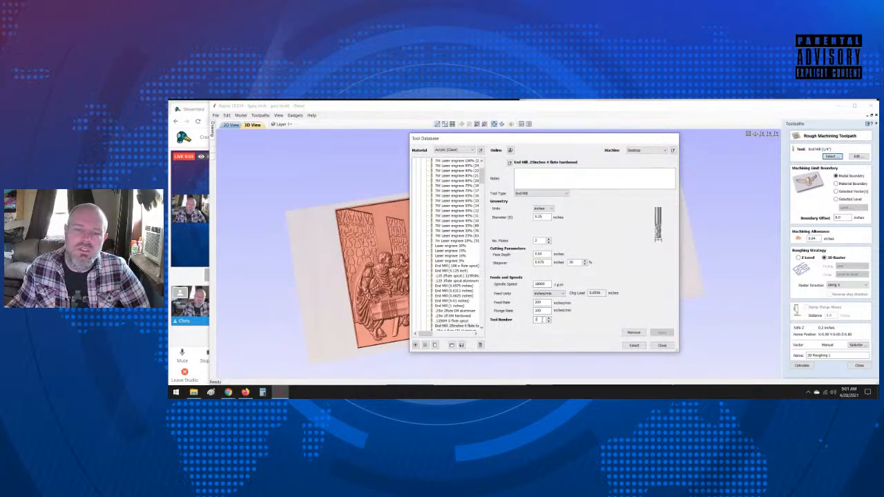
type("5")
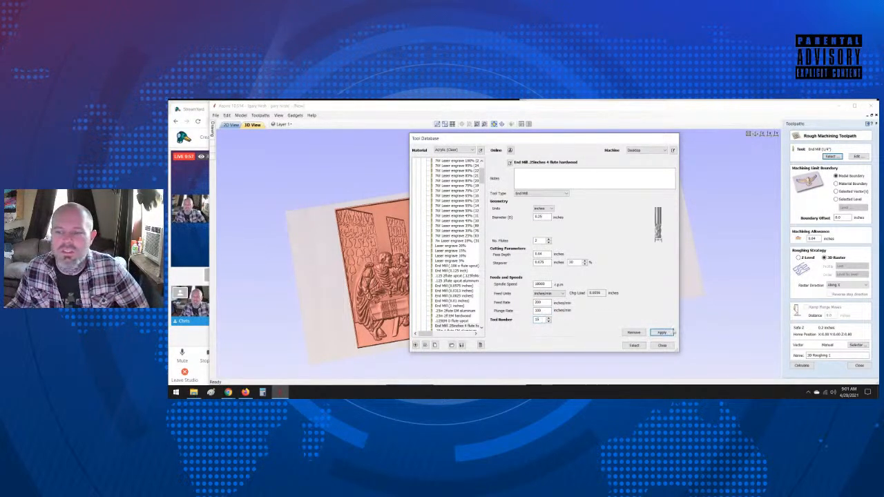
left_click(663, 335)
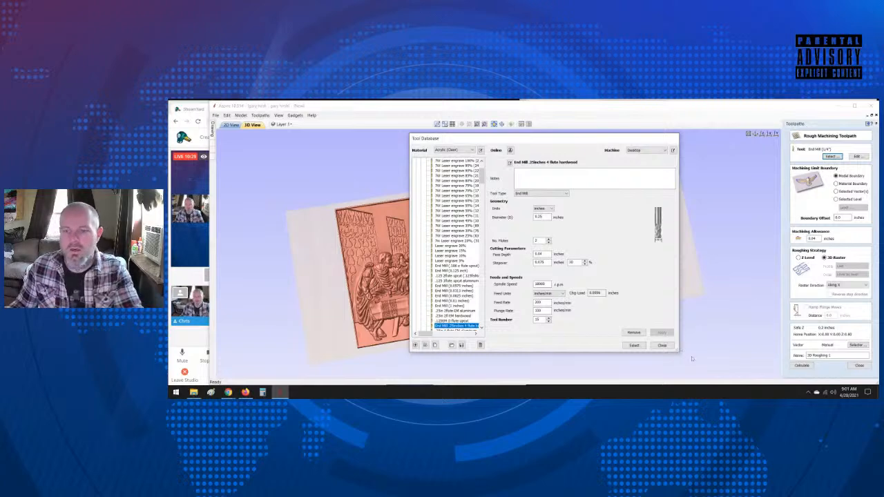
left_click(634, 345)
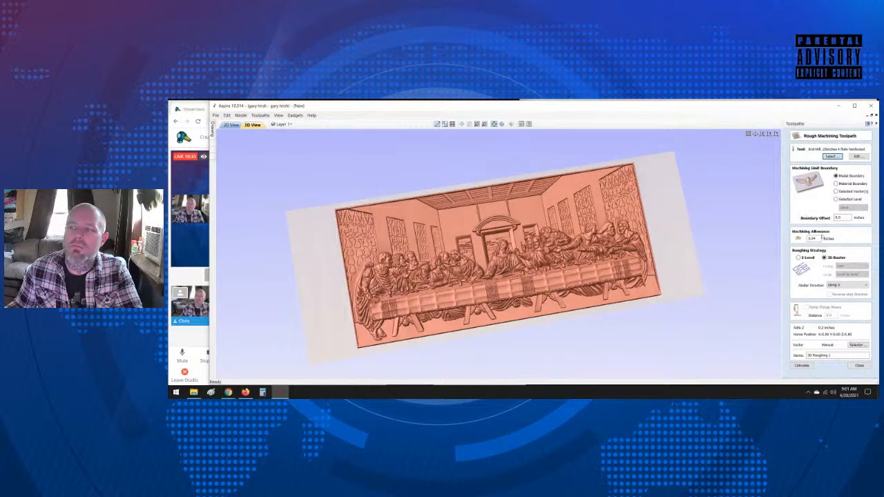
Step: Set the machining allowance to 0.02 inches and calculate the 3D Roughing 1 toolpath with the 3D Raster strategy along X
left_click(839, 218)
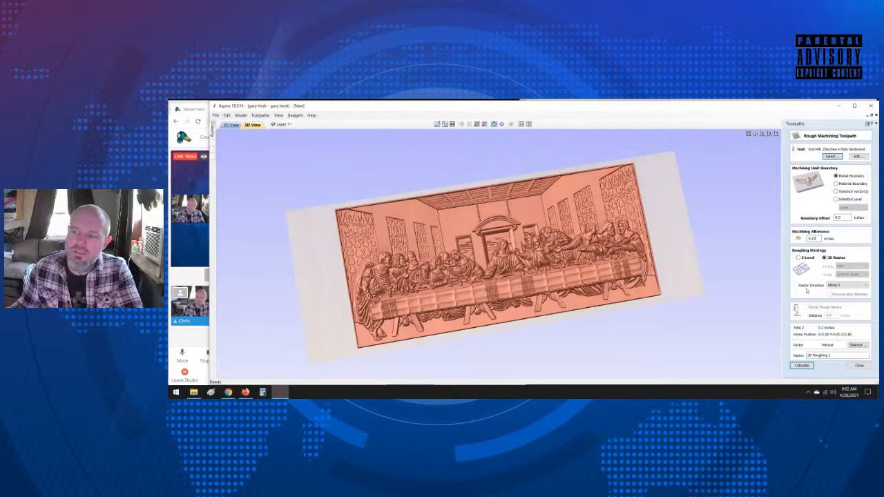
left_click(801, 366)
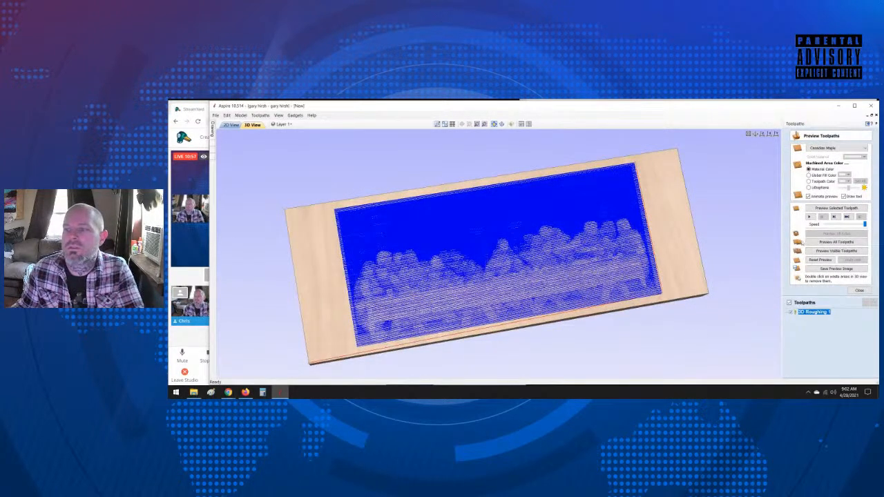
Step: Preview the 3D Roughing 1 toolpath, inspect the simulated rough carving from another angle and leave the preview
left_click(809, 216)
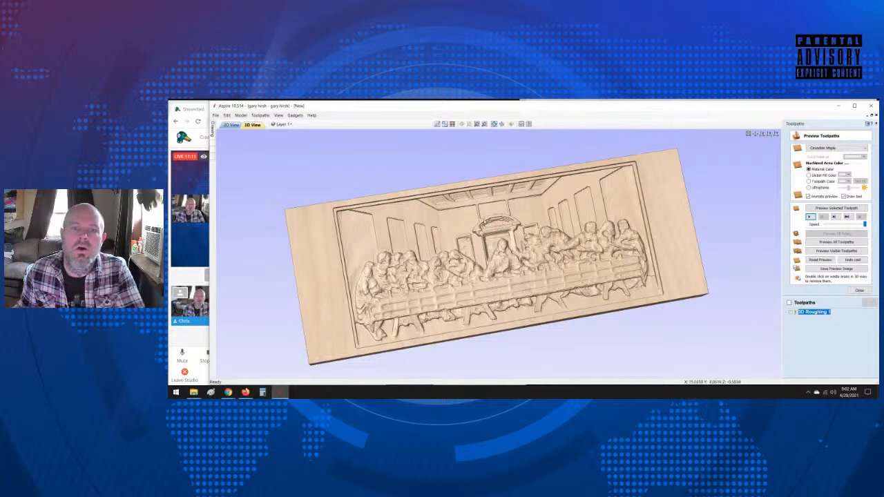
mouse_move(456, 290)
left_mouse_down()
mouse_move(369, 238)
mouse_move(375, 208)
mouse_move(420, 236)
mouse_move(445, 279)
left_mouse_up()
left_click_drag(414, 250, 407, 255)
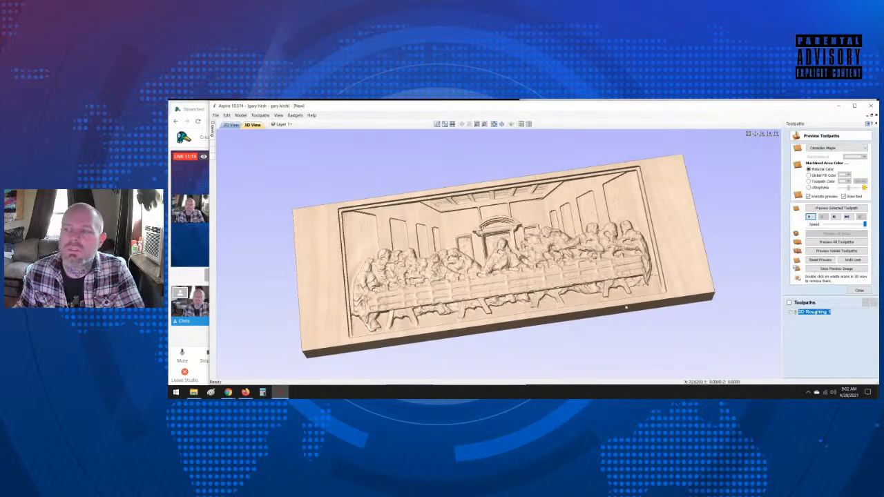
left_click(859, 291)
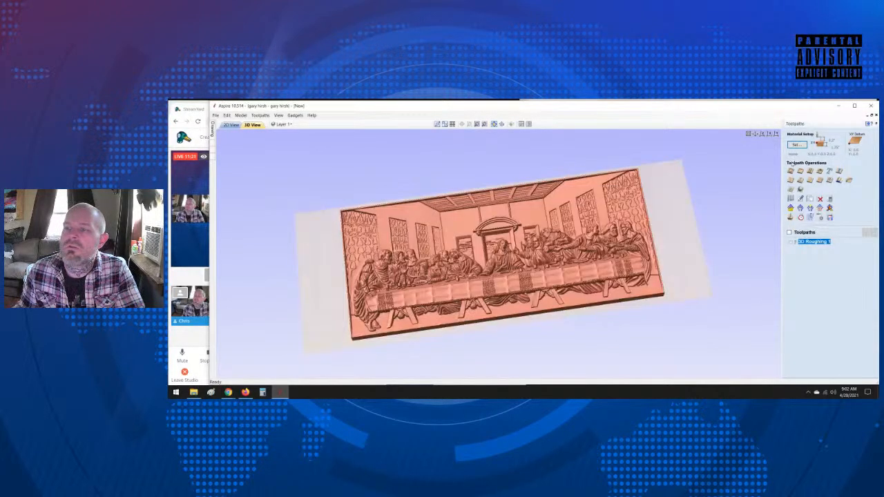
Step: Calculate a 3D Finish 1 toolpath within the model boundary using the raster strategy at an angle of -45 degrees
left_click(800, 188)
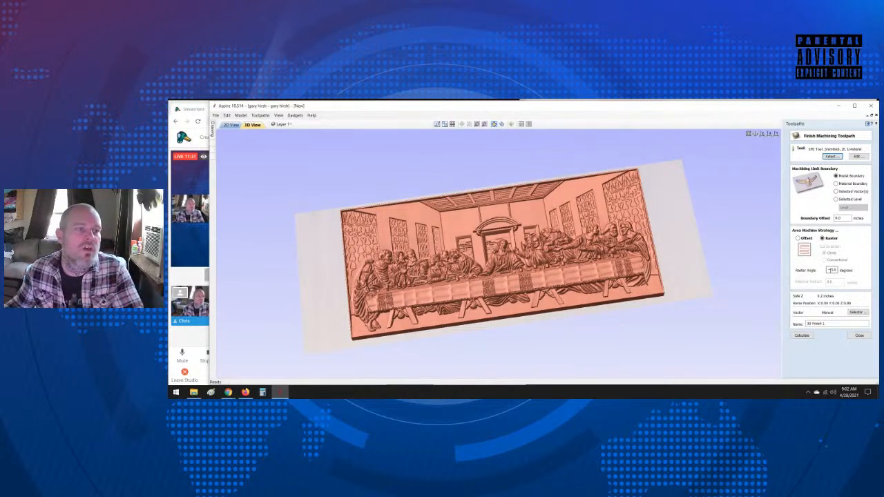
left_click(803, 336)
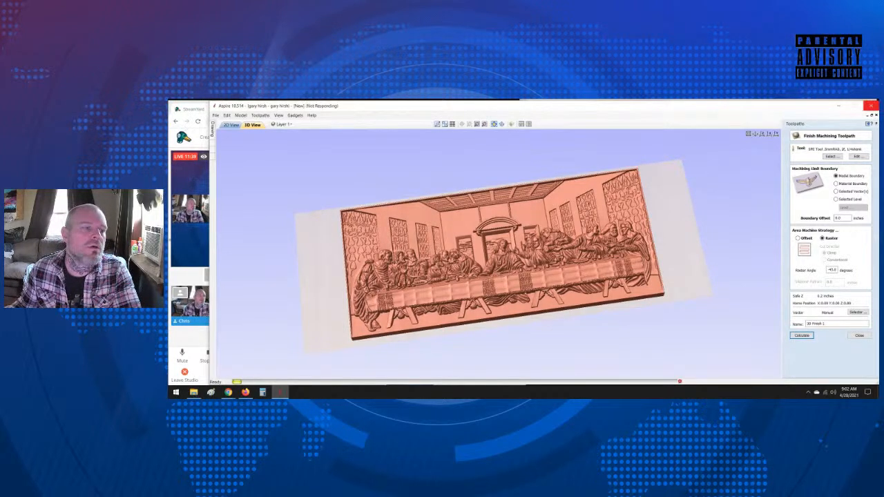
Step: Switch to StreamYard to check the broadcast's live comments, and return to Aspire
left_click(173, 276)
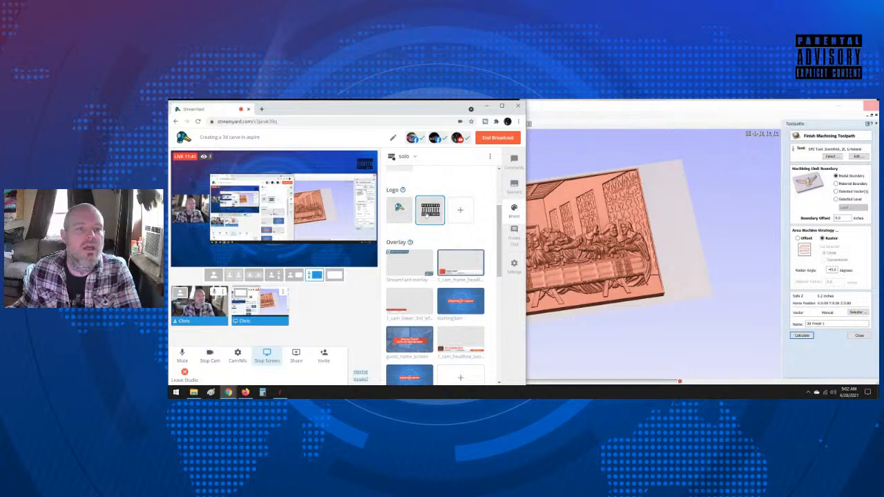
left_click(514, 184)
left_click(512, 159)
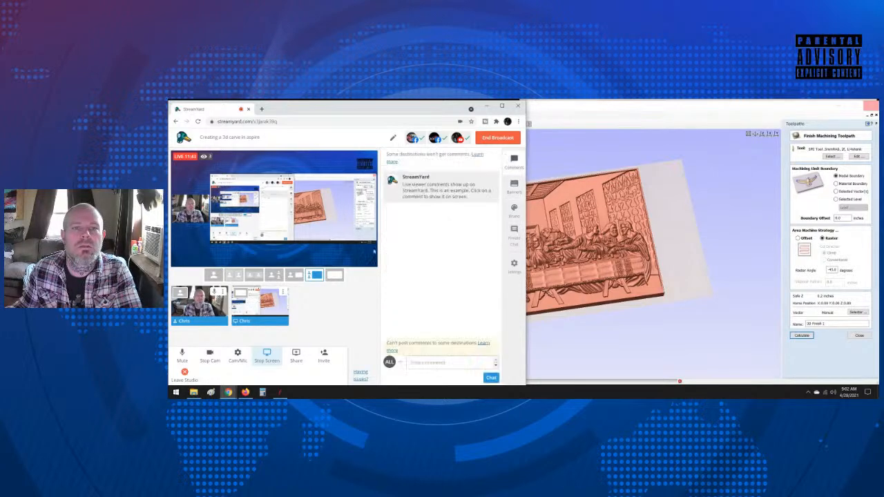
left_click(604, 113)
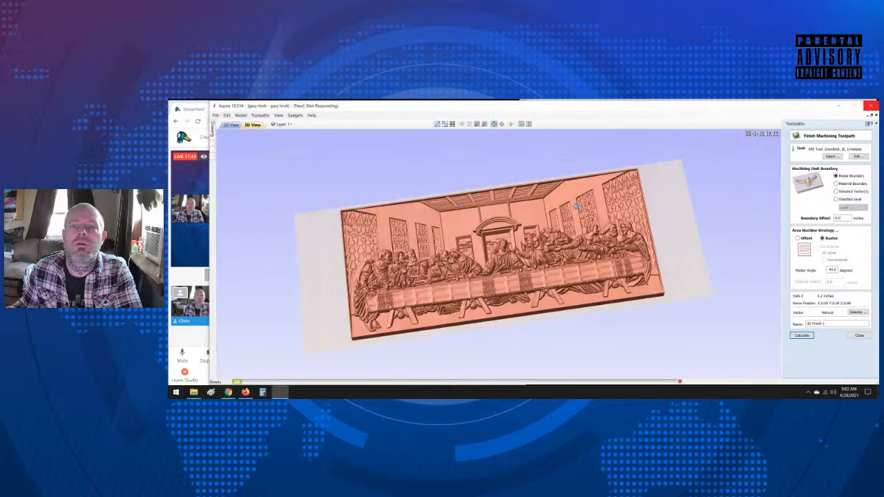
Step: Reset the preview, simulate all toolpaths together on the Canadian Maple block and leave the preview
scroll(576, 208, "up", 1)
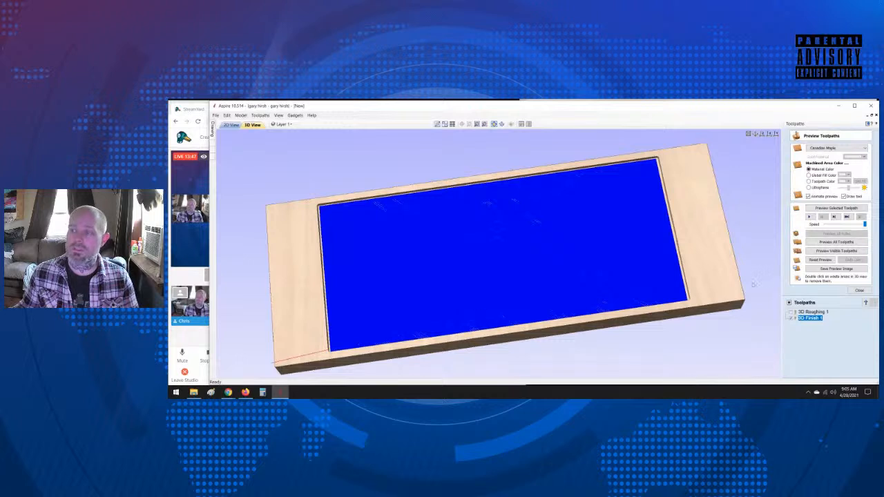
left_click(818, 261)
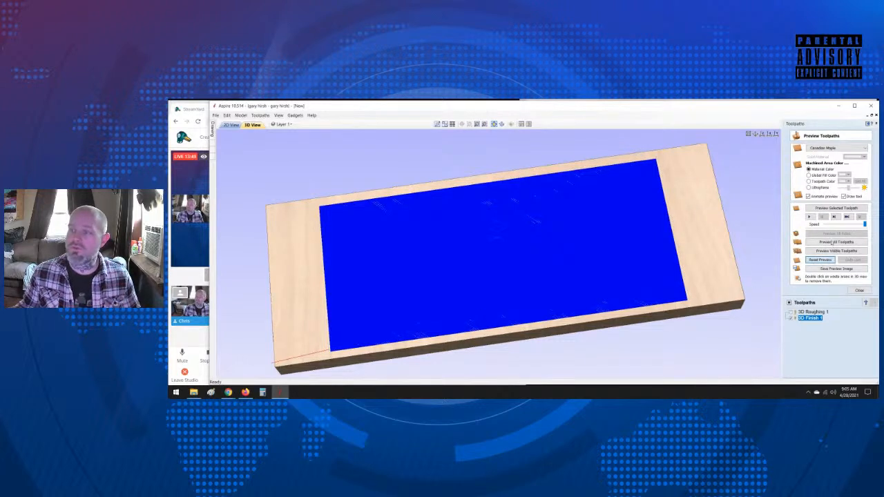
left_click(834, 242)
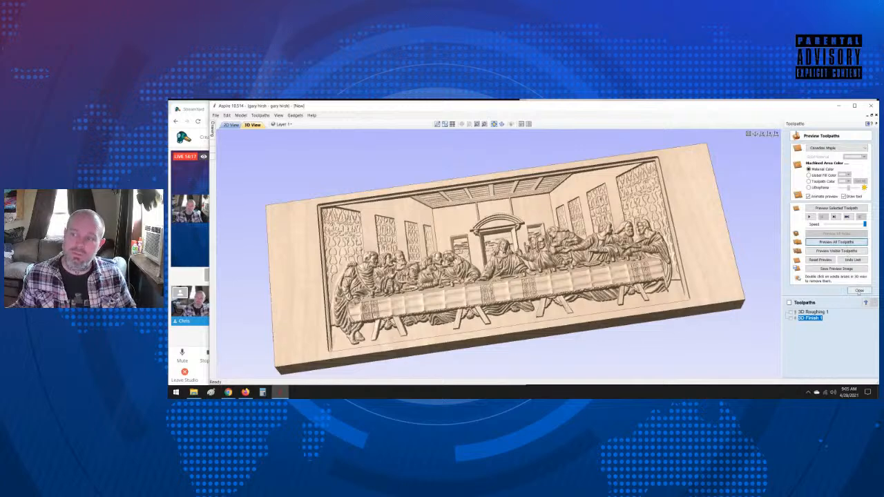
left_click(859, 291)
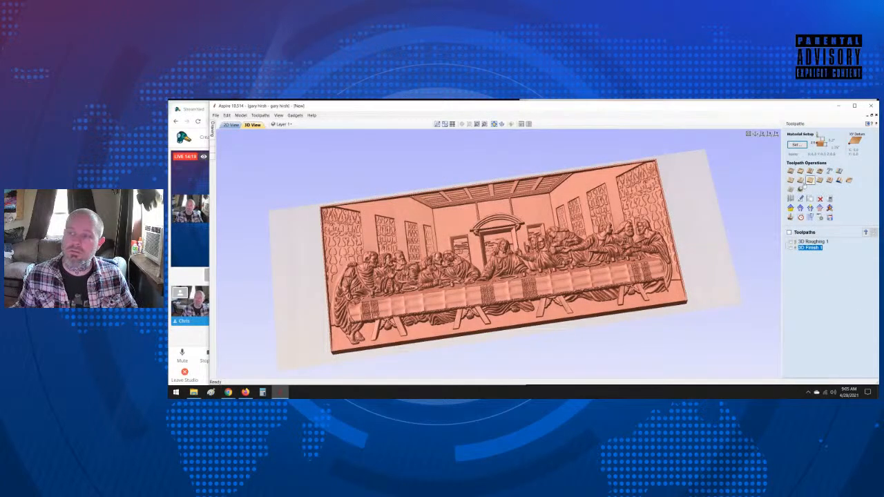
Step: Set the material thickness to 1.75 inches and the gap above the model to 0.25 inches, declining to recalculate all toolpaths
left_click(797, 146)
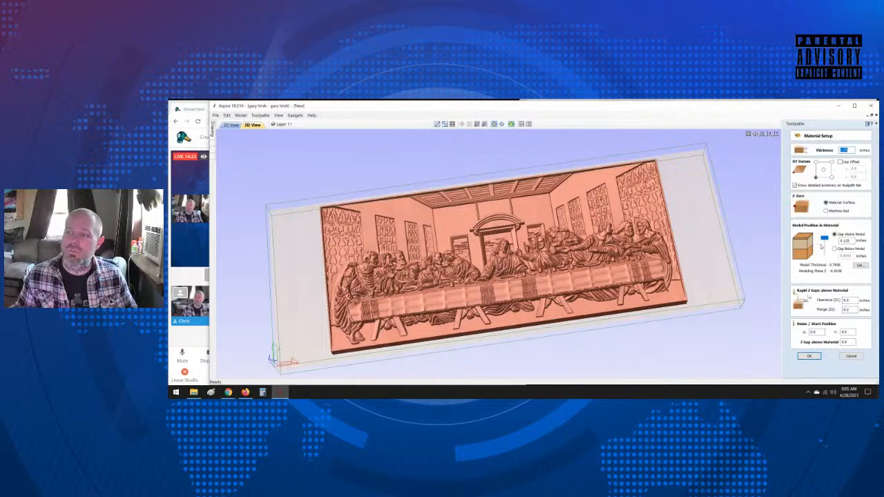
type("1.75")
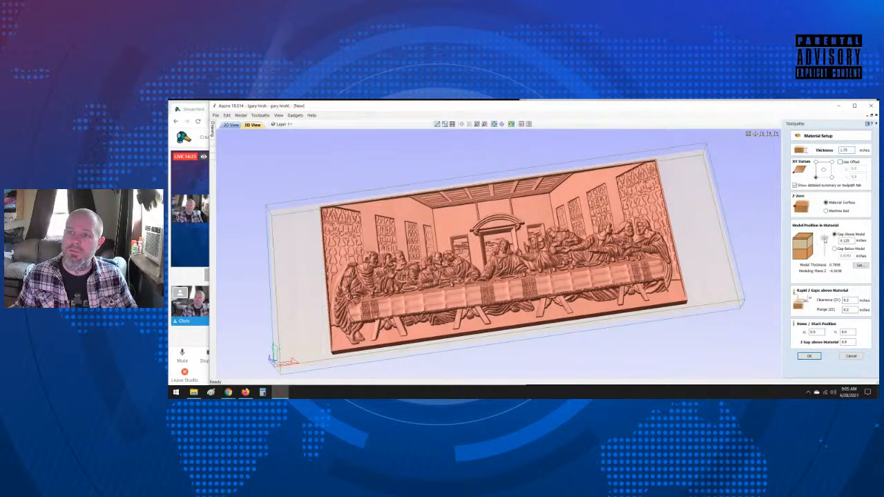
left_click_drag(826, 240, 852, 241)
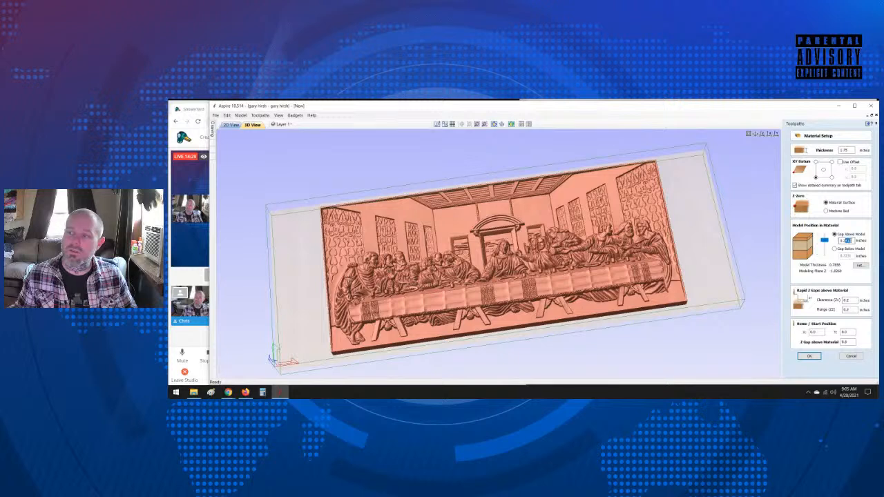
type("5")
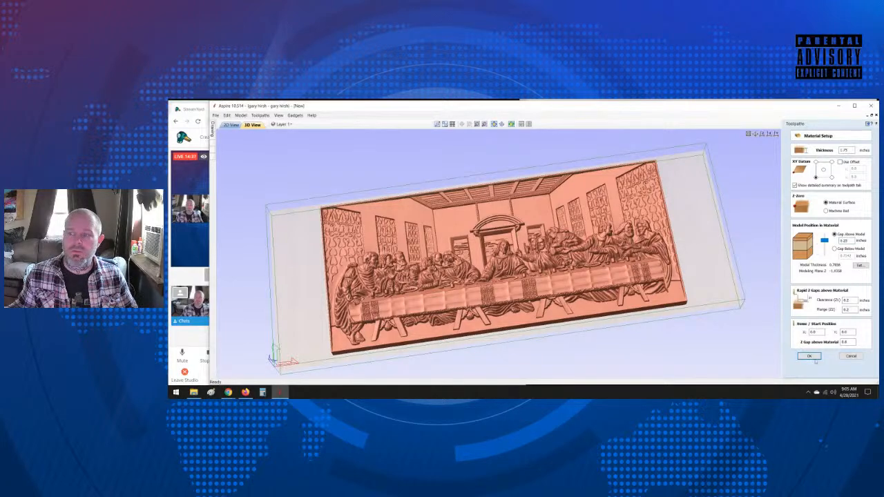
left_click(809, 357)
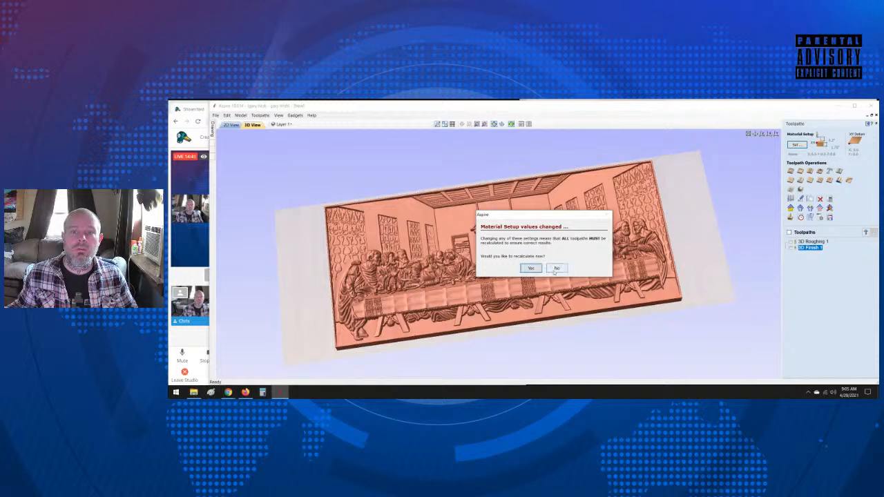
left_click(557, 268)
Step: Edit the 3D Roughing 1 toolpath's .25-inch 4 flute hardwood end mill to a 0.1-inch pass depth and 40% stepover
double_click(814, 241)
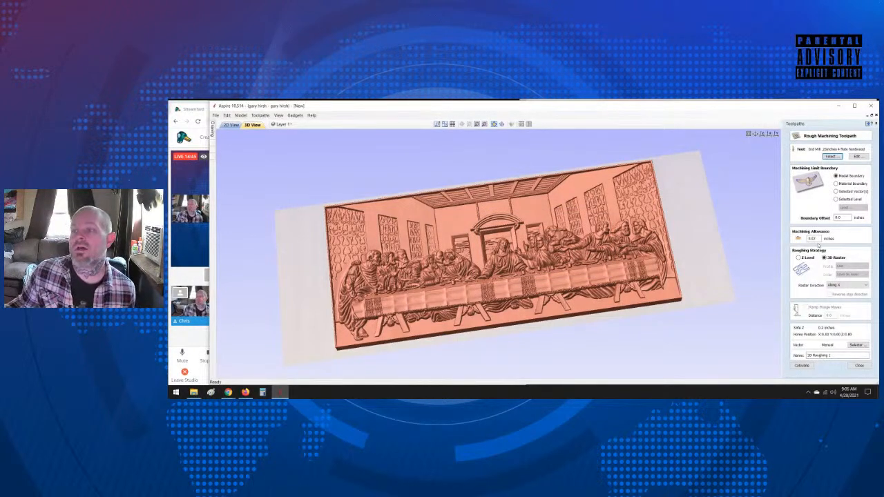
left_click(831, 156)
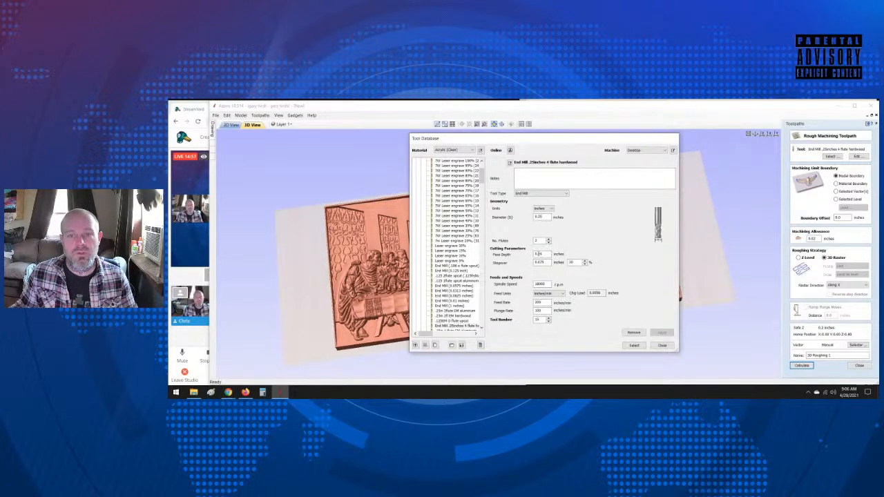
double_click(538, 255)
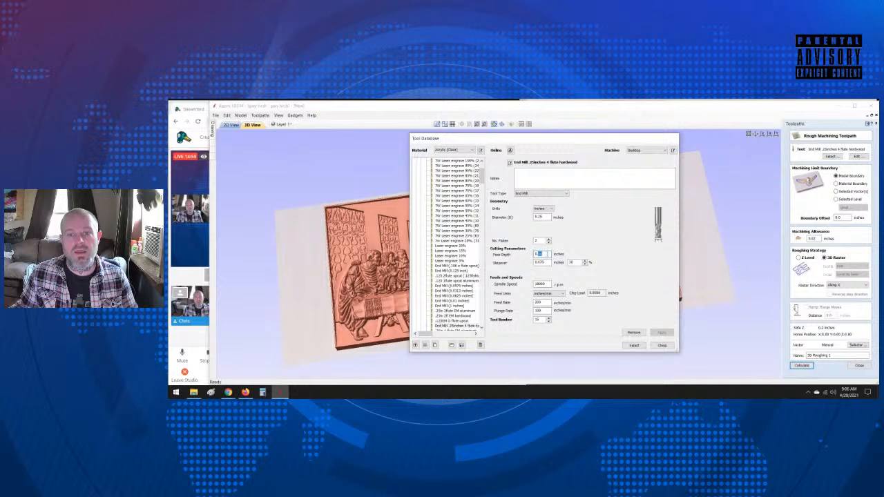
type("1")
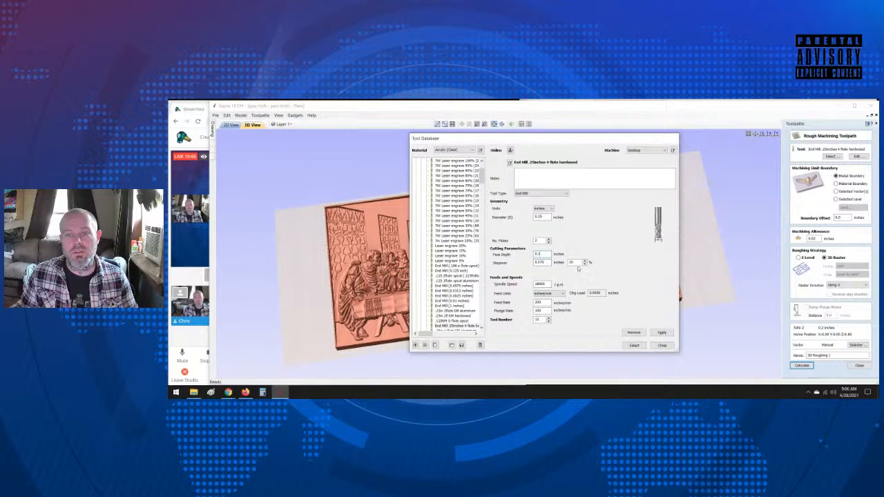
left_click(585, 262)
left_click(585, 261)
left_click(586, 261)
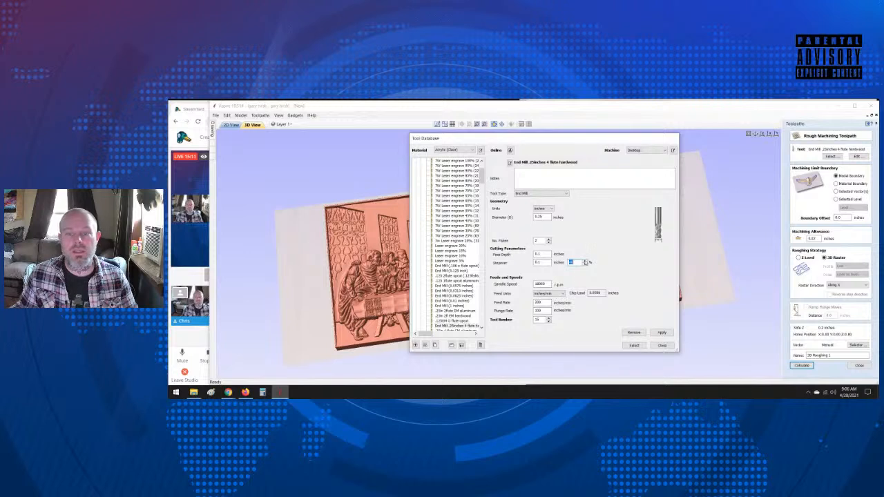
left_click(662, 333)
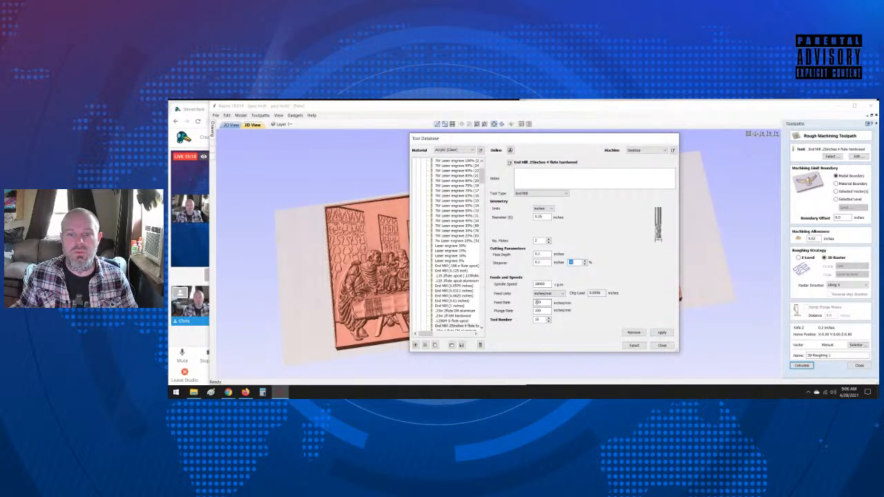
Step: Re-enter the end mill's feed rate as 200 inches/min, apply it and leave the tool database
left_click_drag(538, 302, 555, 306)
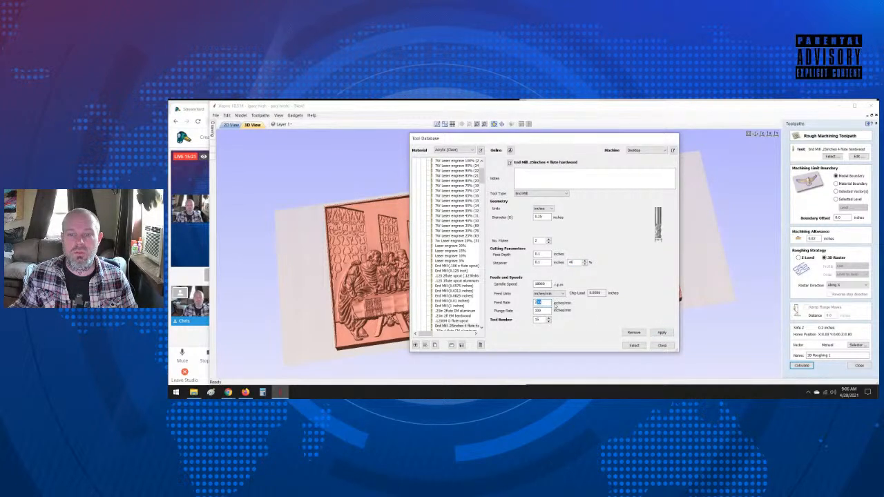
type("225")
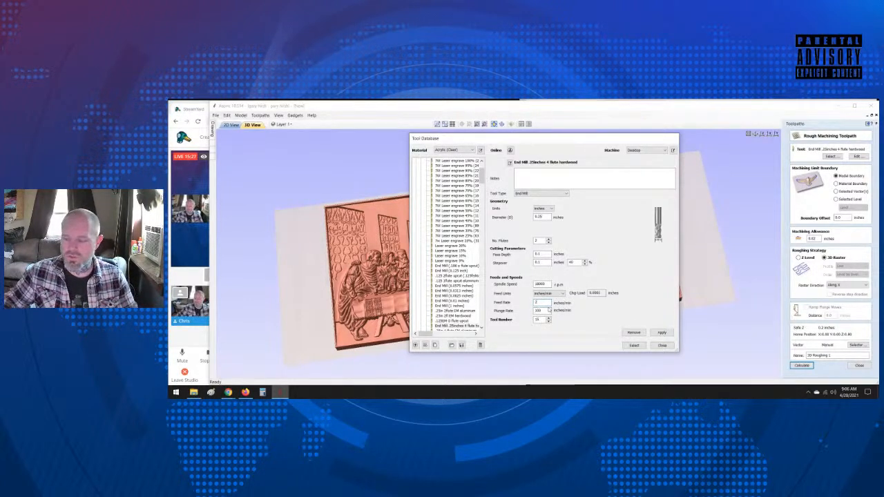
left_click(664, 334)
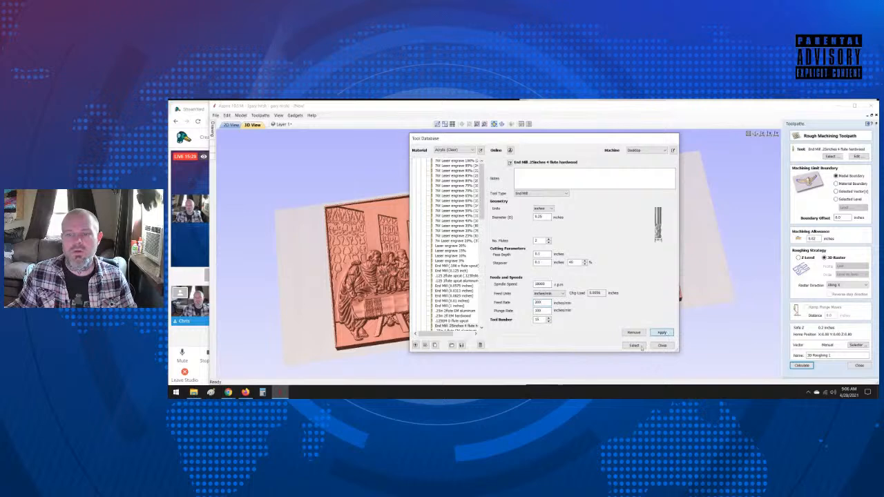
left_click(662, 346)
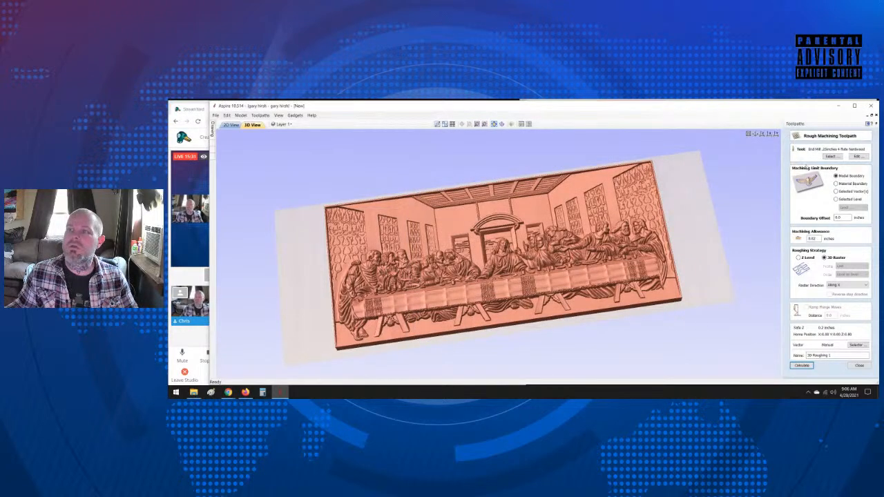
Step: Rename the roughing end mill to ".25in 4 flute hardwood CNC4newbie" and select it for the 3D Roughing 1 toolpath
left_click(832, 157)
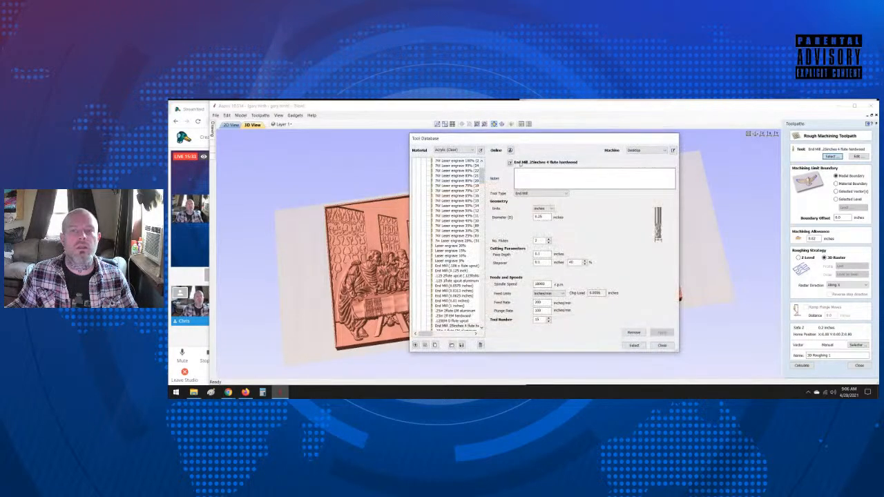
left_click(510, 163)
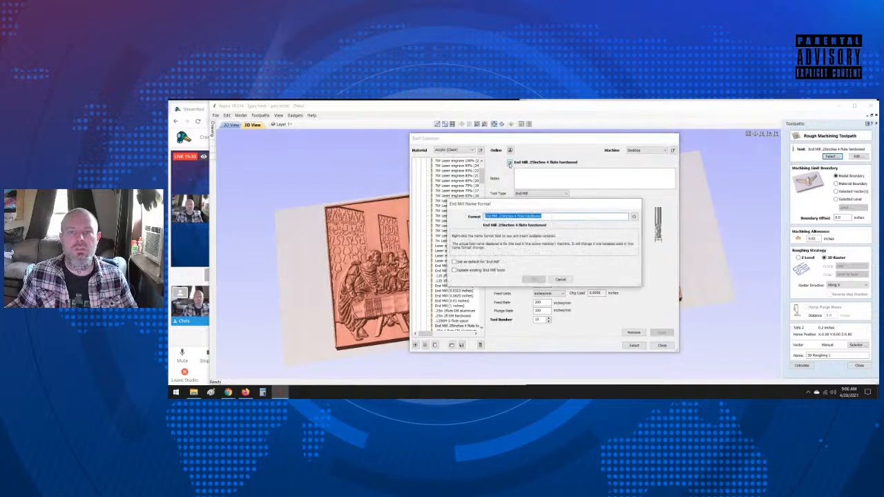
left_click_drag(484, 216, 499, 217)
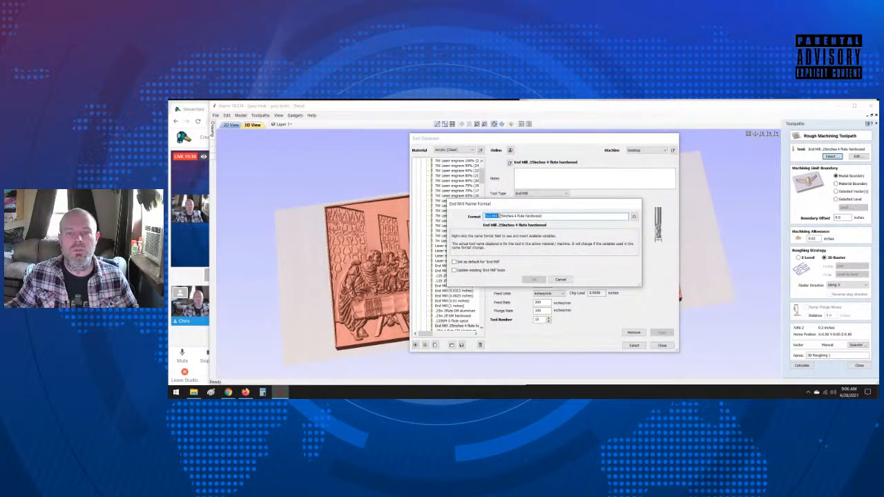
key("BackSpace")
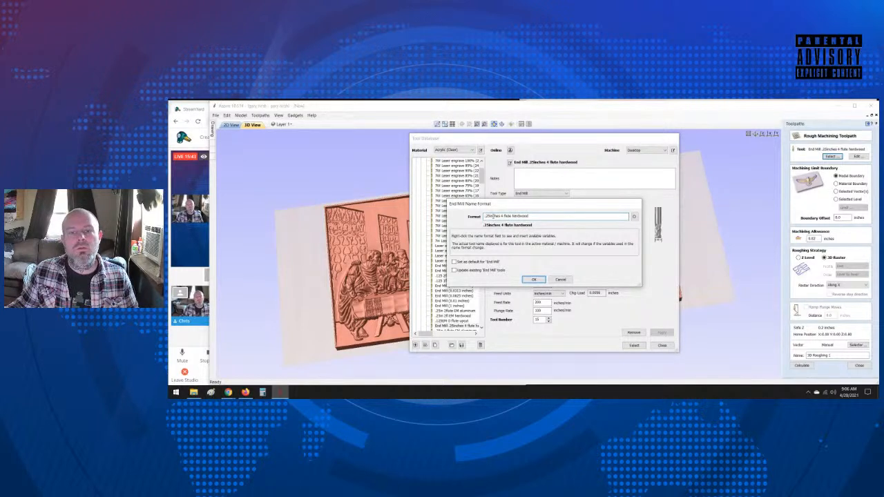
left_click_drag(492, 216, 500, 216)
key("BackSpace")
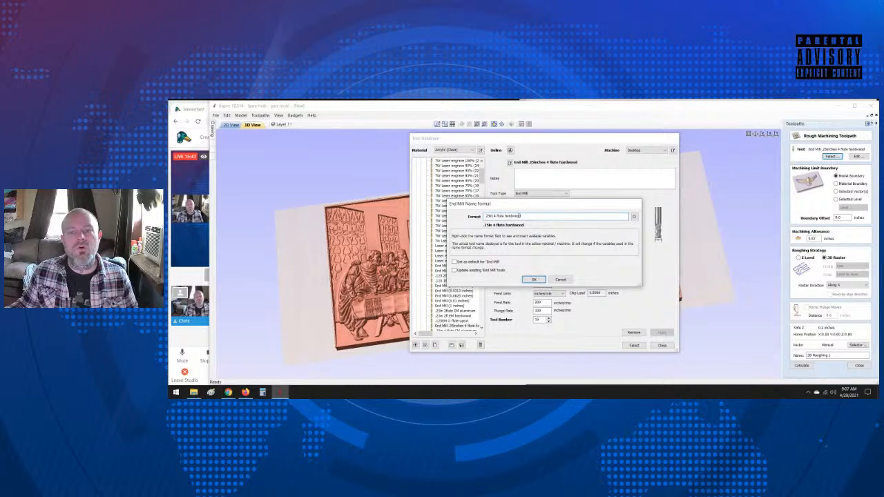
left_click(523, 216)
type("CNC4")
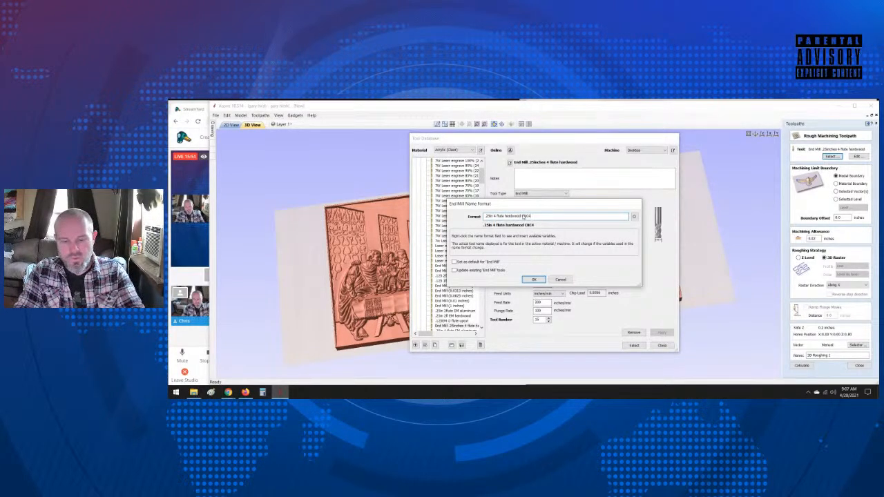
type("newbie")
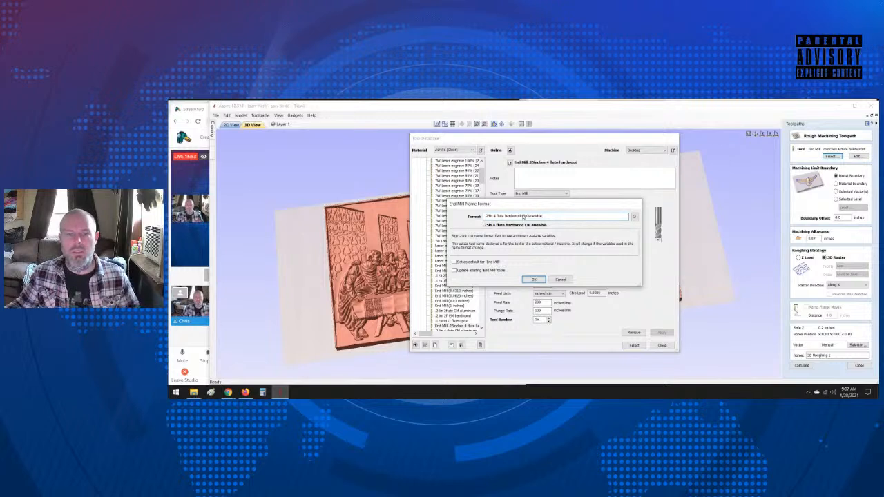
left_click(533, 280)
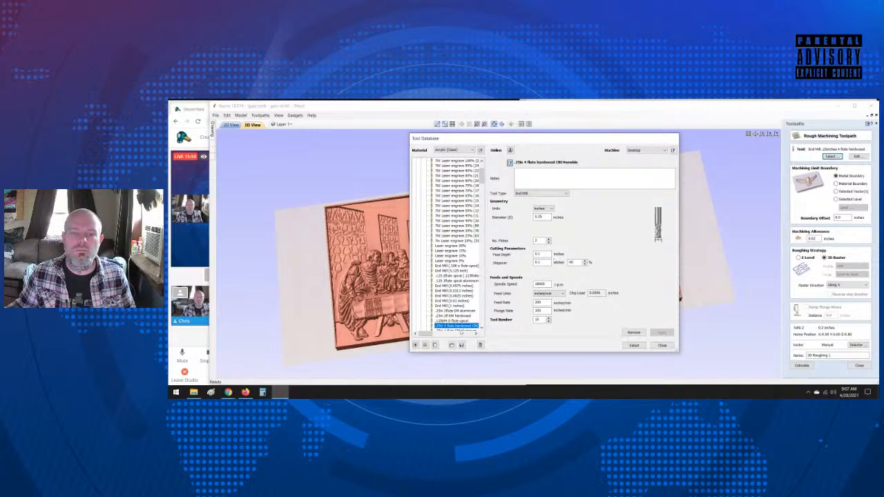
left_click(633, 346)
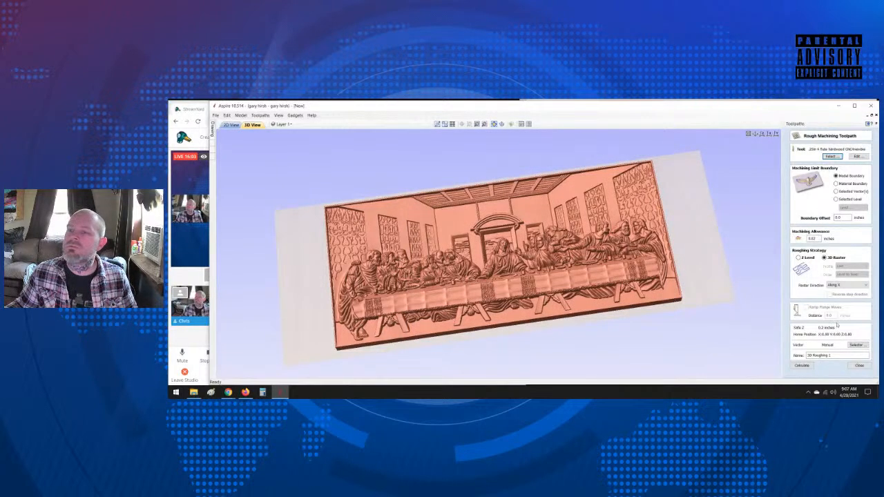
Step: Recalculate 3D Roughing 1 and simulate all toolpaths, switching briefly to StreamYard and back to Aspire during the simulation
left_click(803, 366)
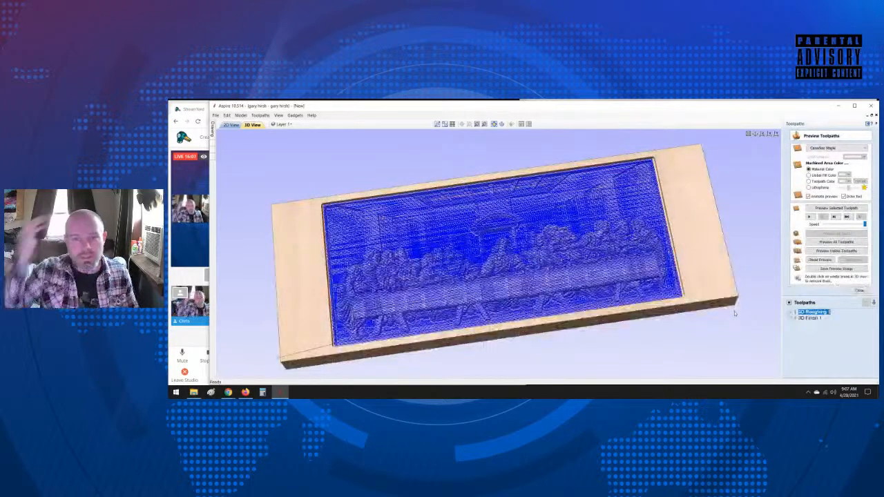
left_click(822, 243)
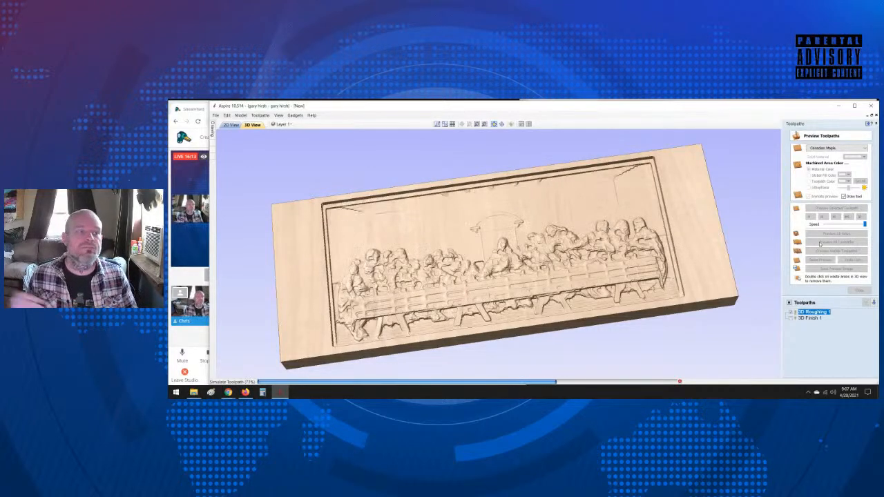
left_click(191, 278)
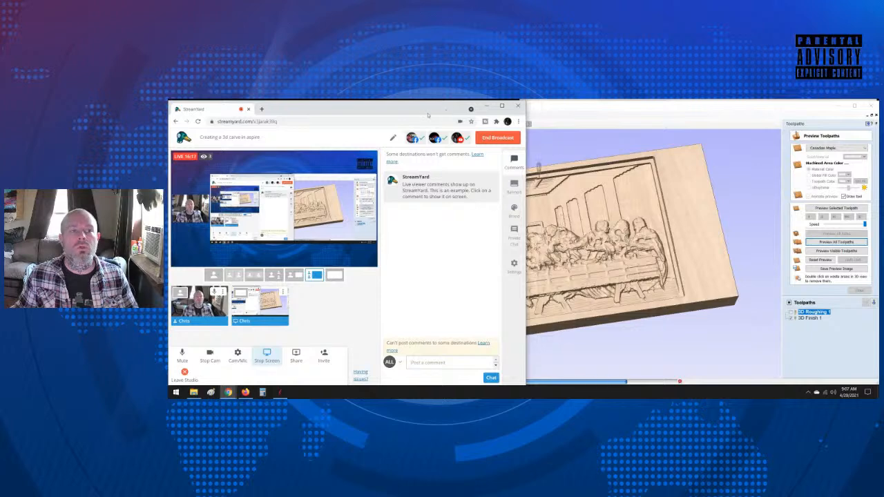
left_click(585, 107)
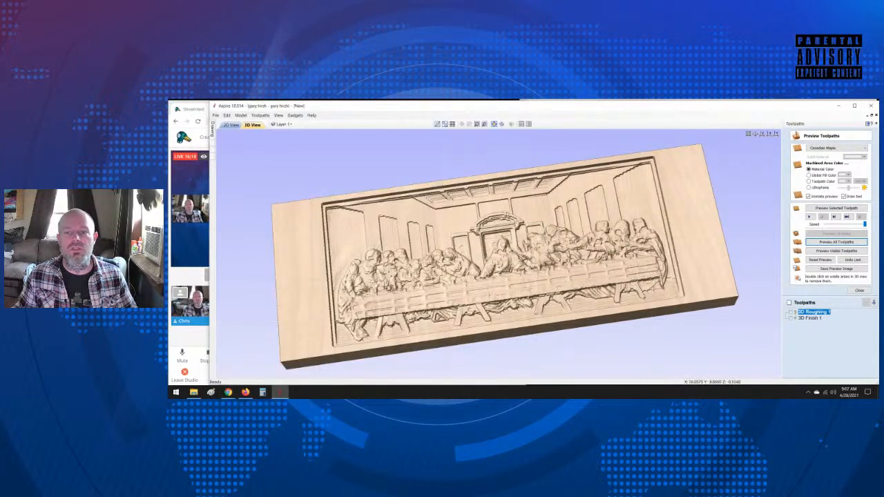
Step: Set the 3D Finish 1 toolpath's tapered ball nose tool to a 150 inches/min feed rate and a 75 inches/min plunge rate
double_click(811, 318)
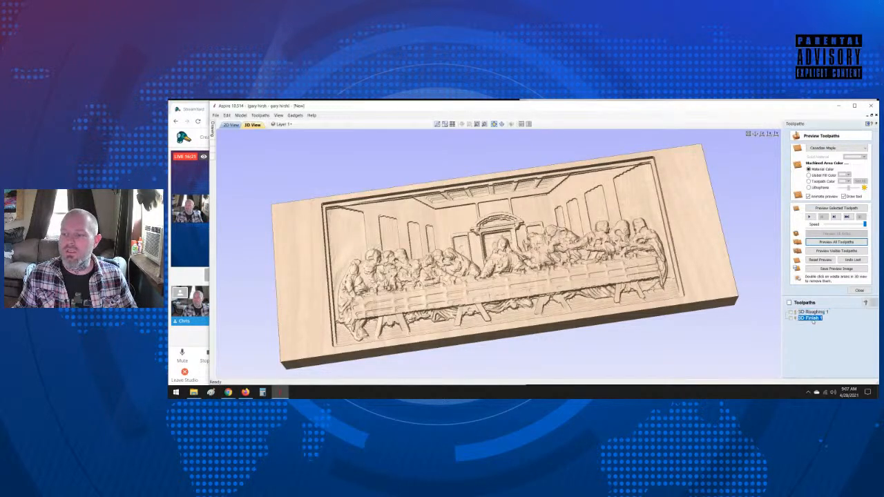
left_click(831, 156)
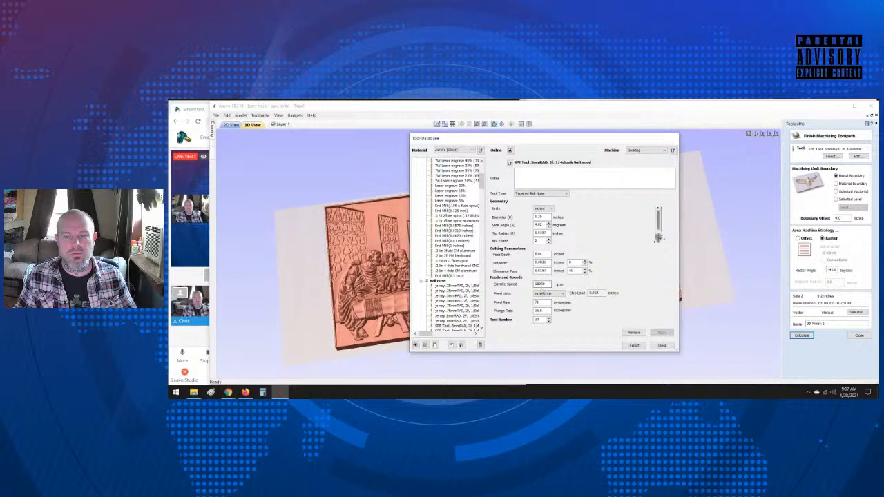
double_click(540, 303)
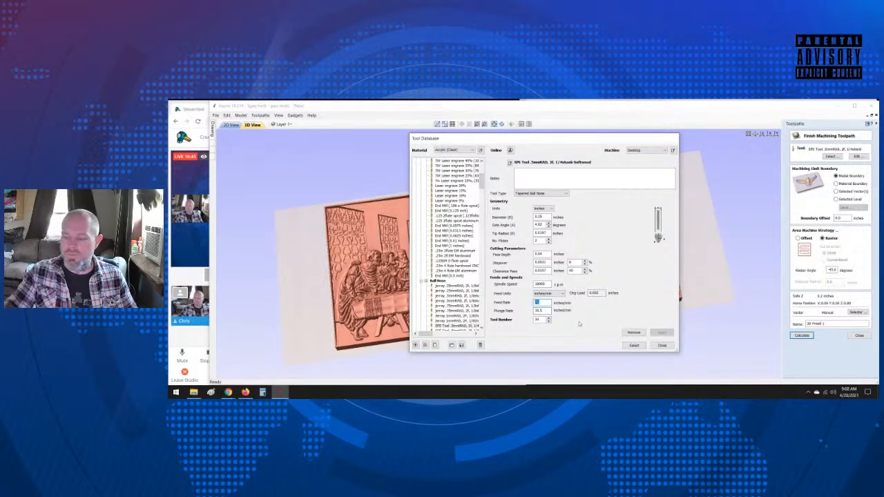
type("150")
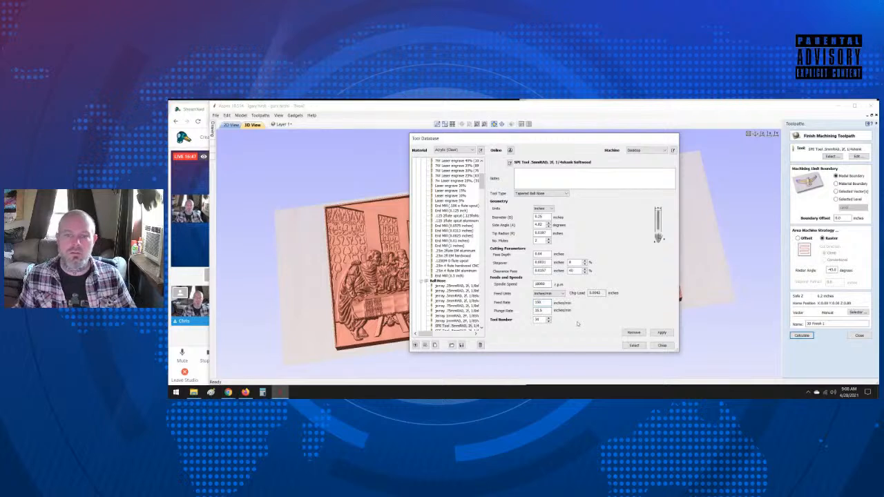
key("Tab")
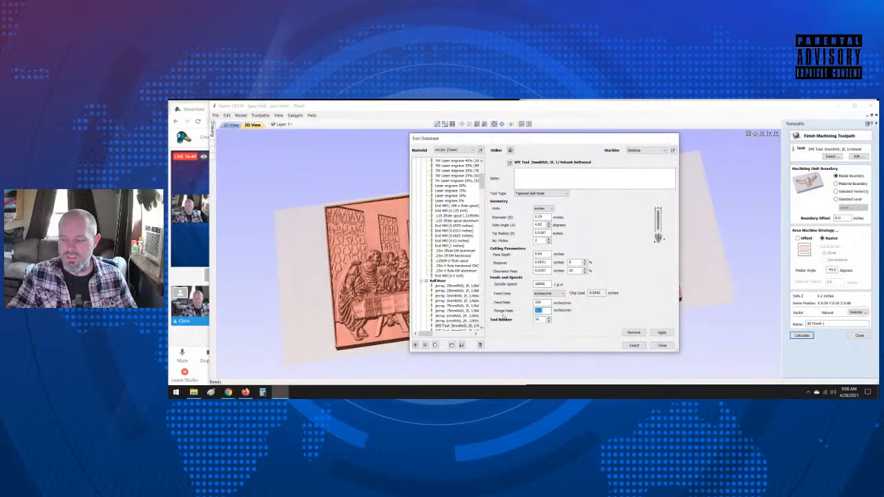
type("75")
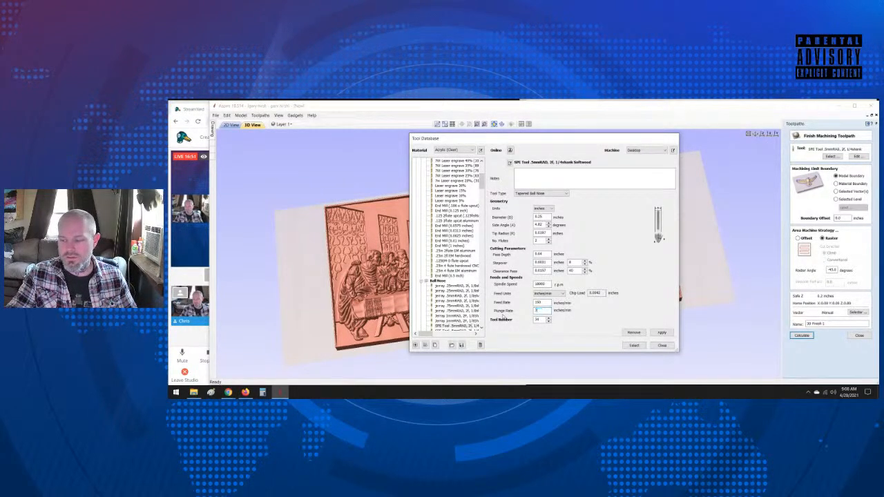
left_click(662, 333)
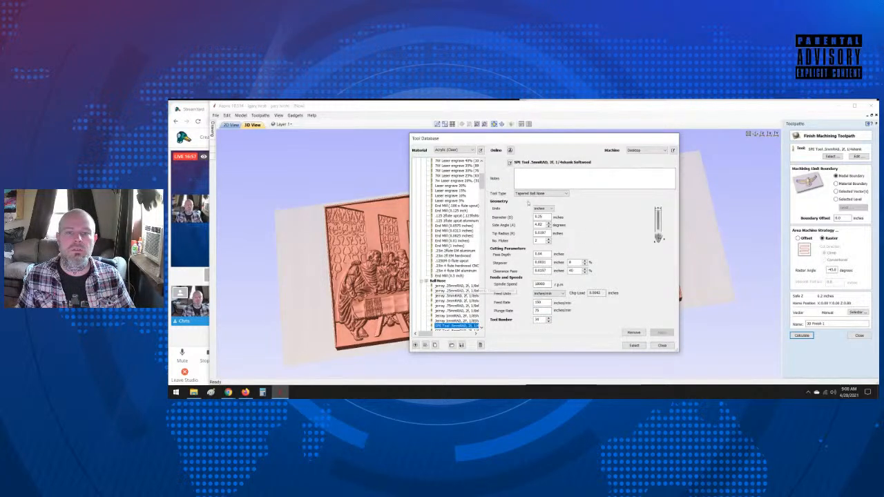
left_click(510, 163)
left_click(566, 216)
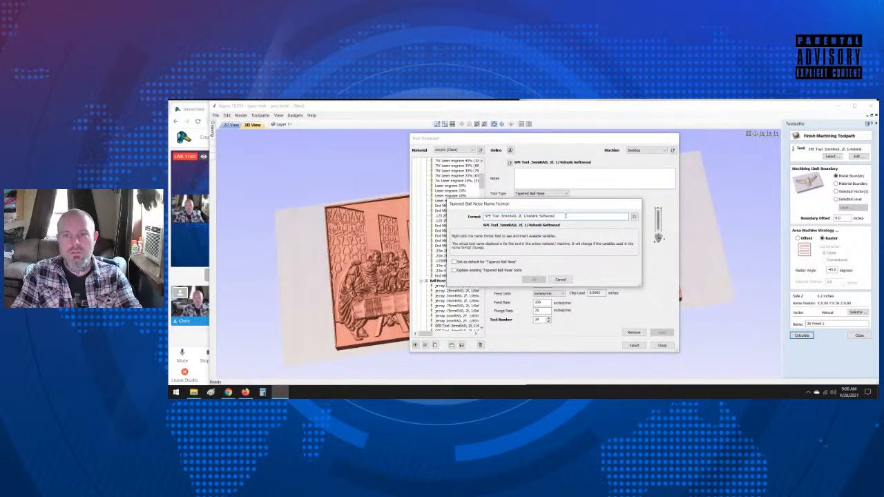
key("BackSpace")
key("BackSpace")
key("BackSpace")
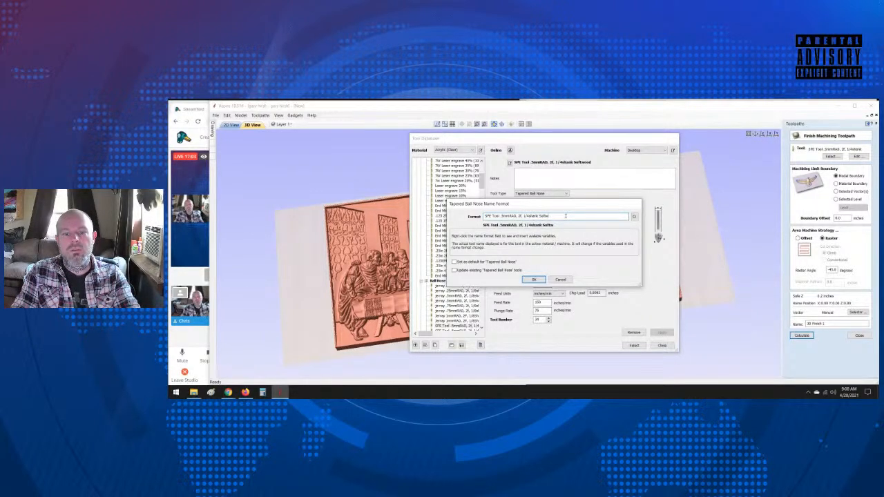
left_click(566, 280)
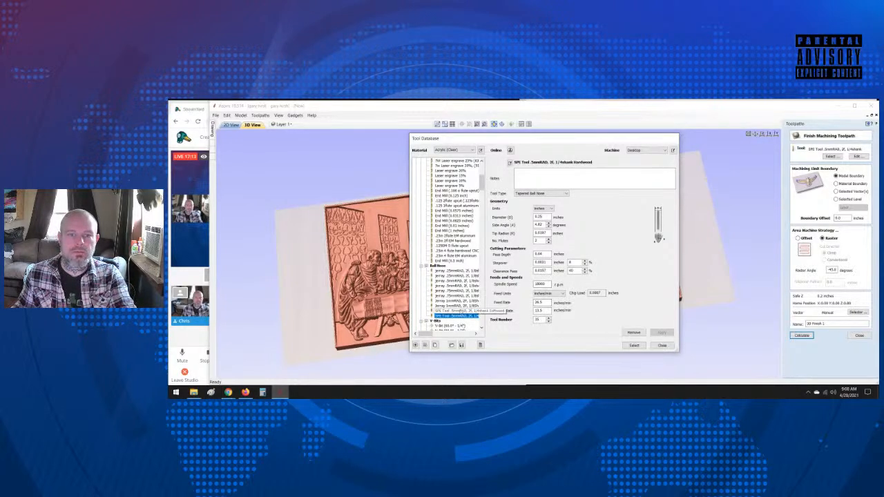
Step: Select the "SPE Tool .5mmRAD, 2F, 1/4shank Softwood" tapered ball nose for 3D Finish 1 and calculate the toolpath
left_click(461, 311)
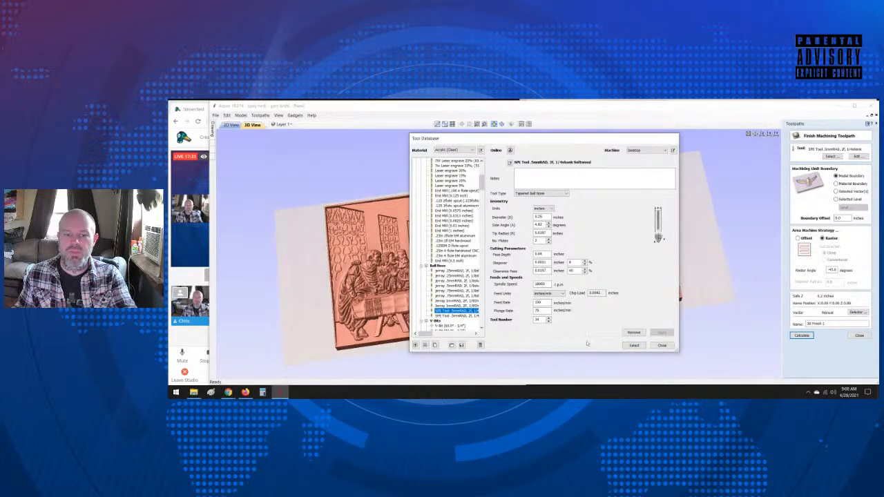
left_click(634, 346)
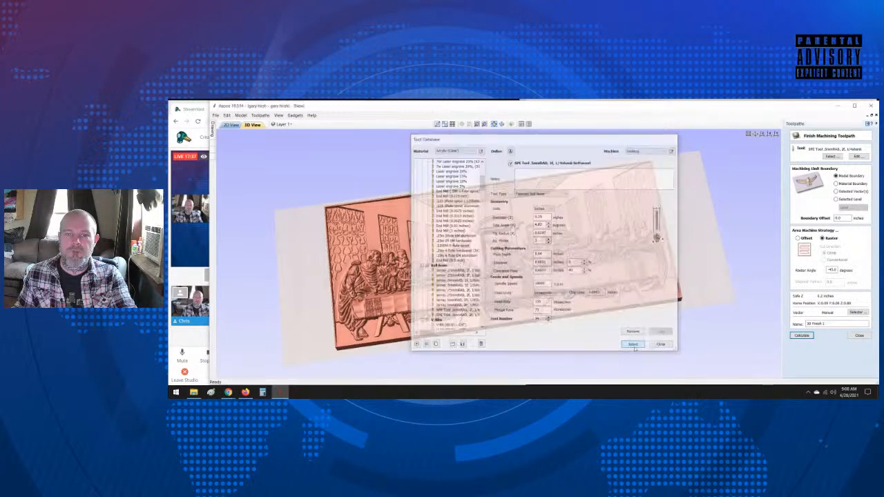
left_click(802, 336)
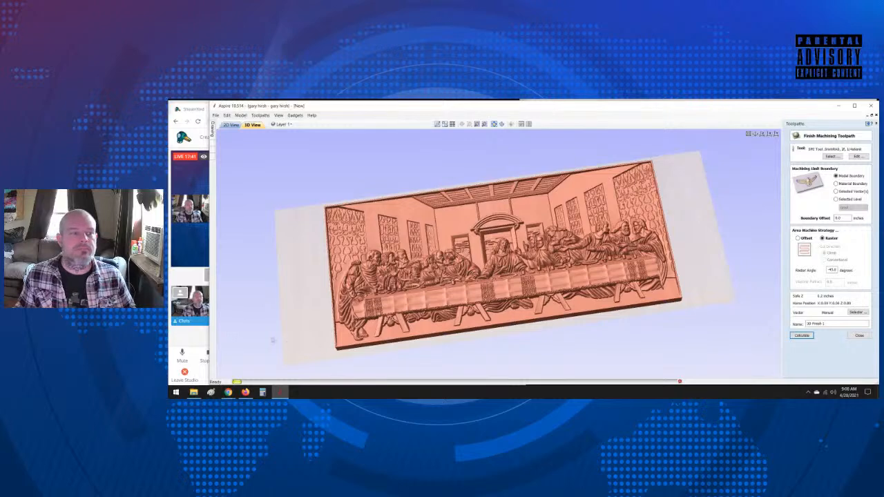
Step: Check the StreamYard broadcast twice while the 3D Finish 1 toolpath calculates, returning to Aspire each time
left_click(187, 338)
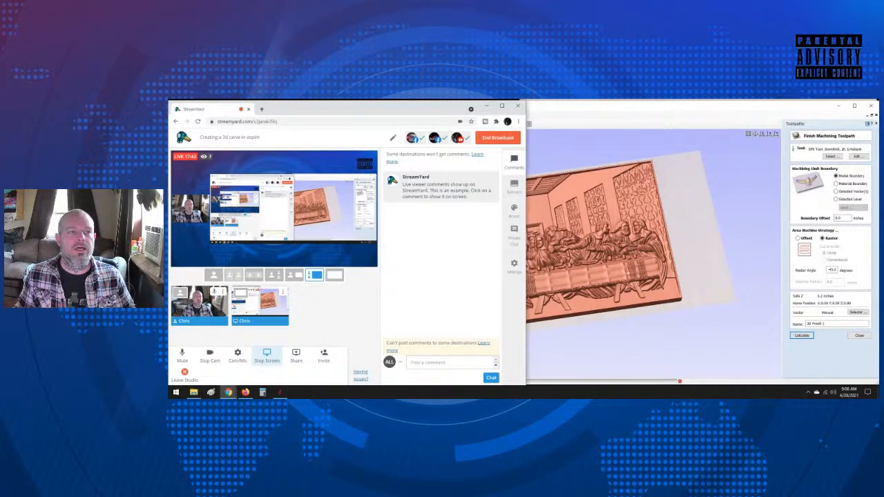
left_click(642, 105)
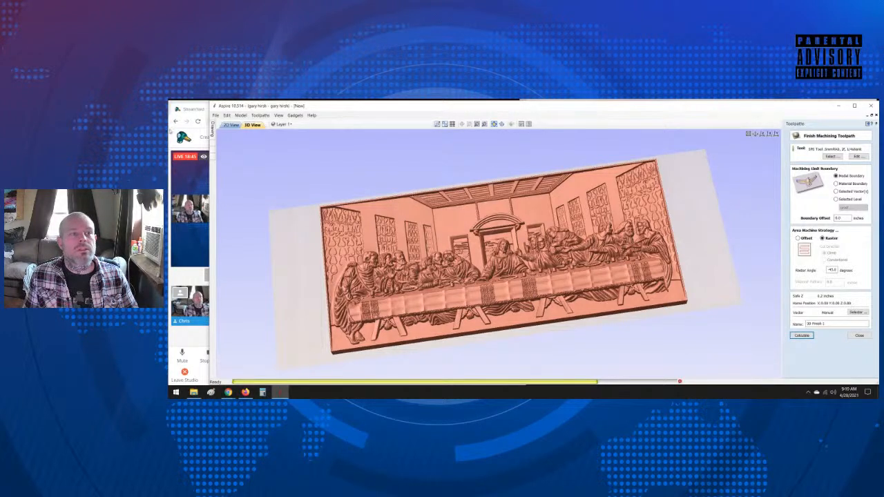
left_click(228, 392)
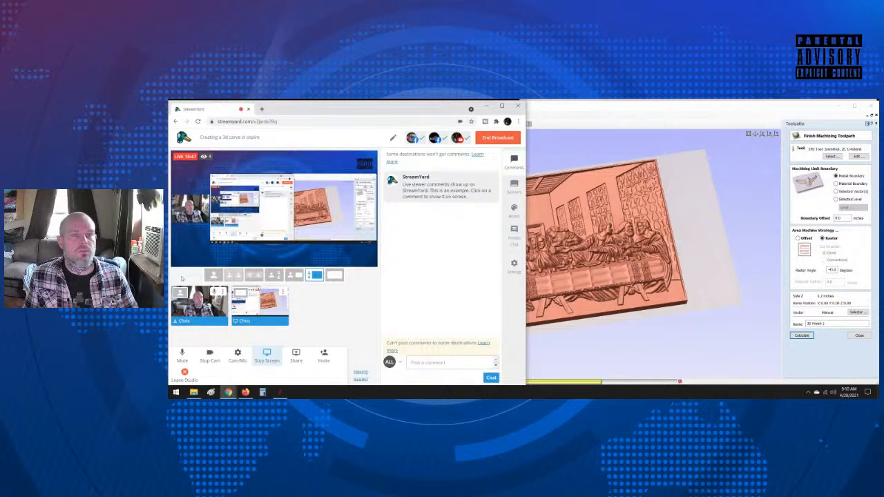
left_click(622, 359)
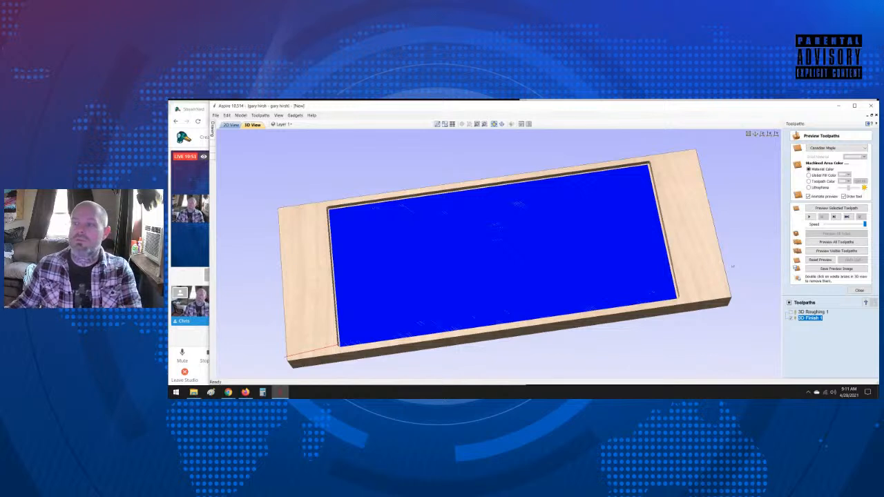
Step: Reset the toolpath preview, simulate all toolpaths on the material and close the preview
left_click(825, 260)
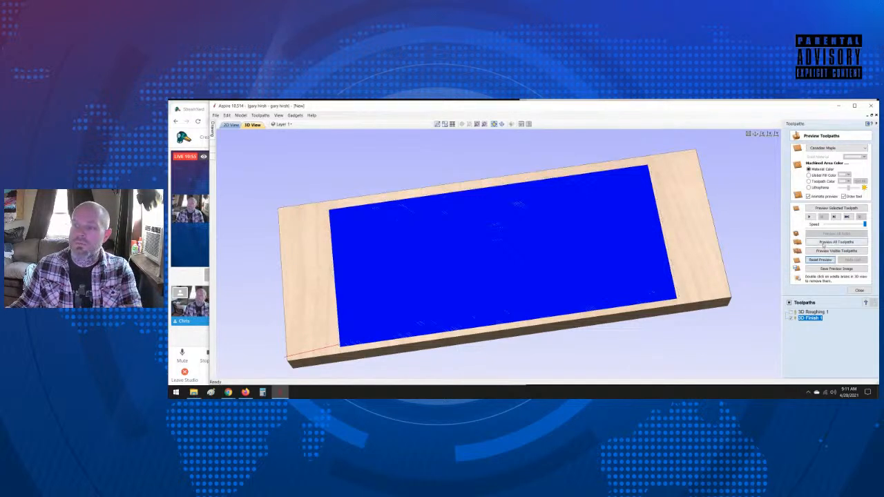
left_click(826, 243)
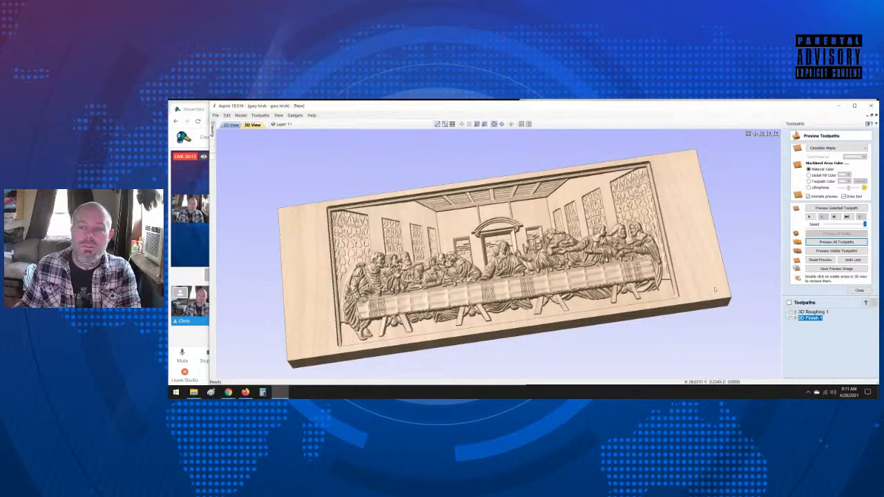
left_click(859, 290)
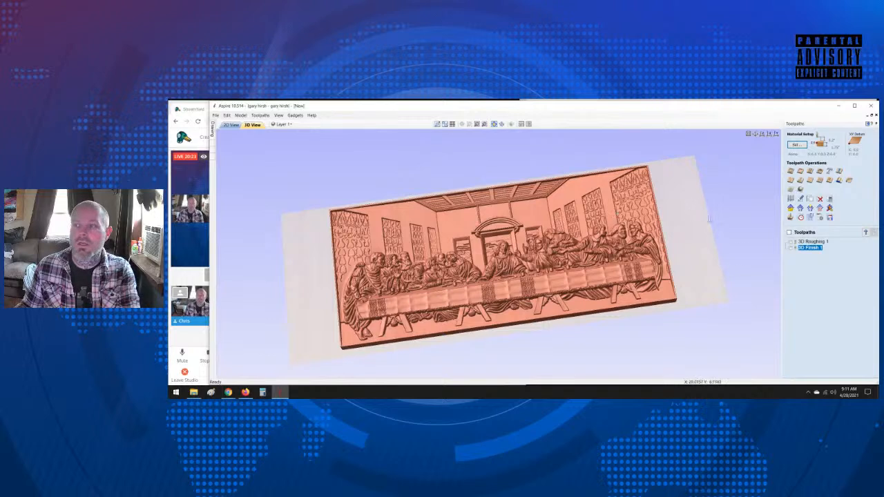
Step: Review the toolpath saving options with 3D Roughing 1 made visible for output, and leave without saving
left_click(830, 217)
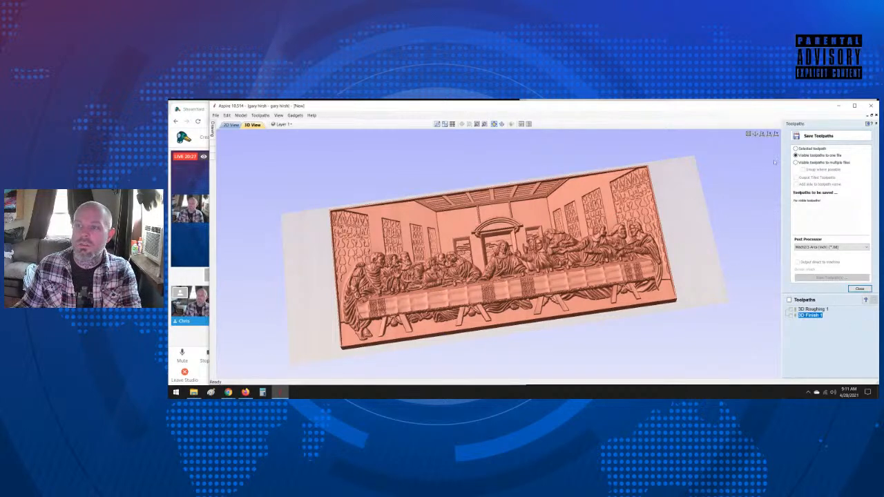
left_click(792, 310)
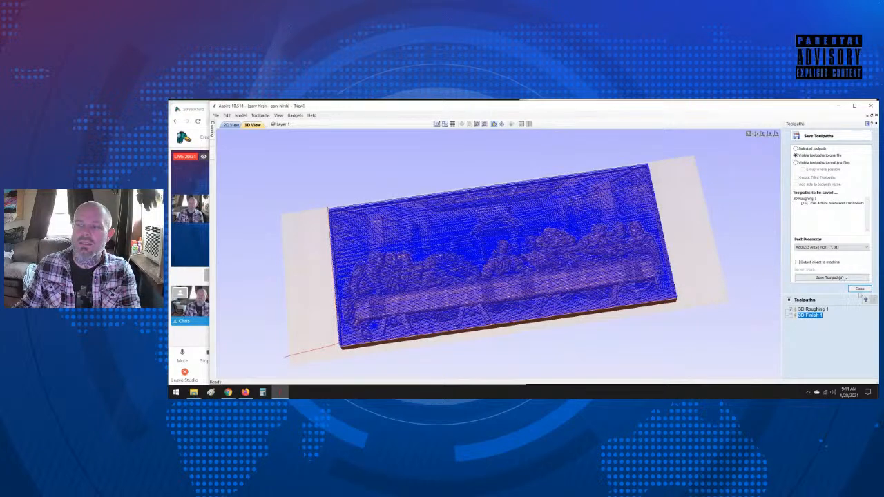
left_click(859, 289)
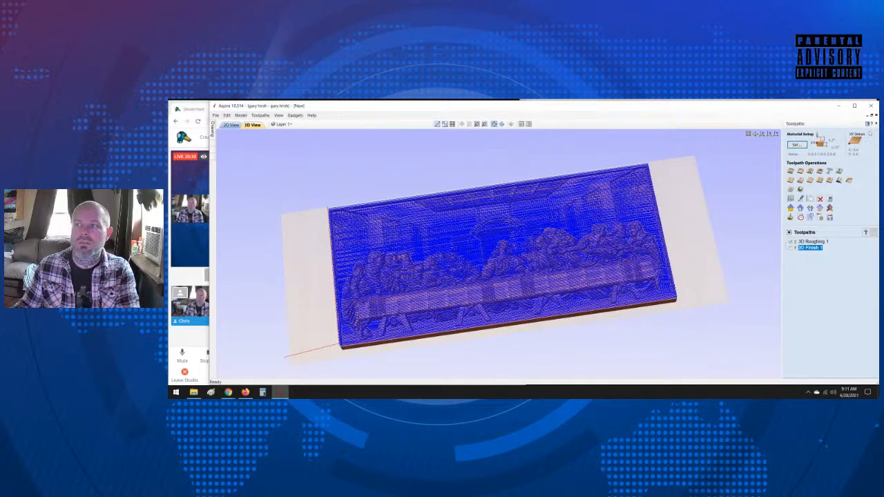
Step: Start importing another 3D model and look inside the images subfolder of the 3d files B folder
left_click(868, 123)
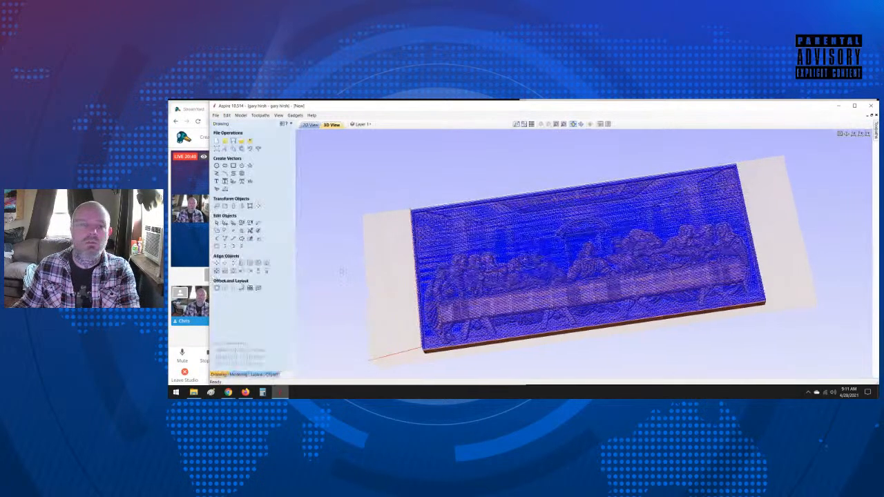
left_click(236, 374)
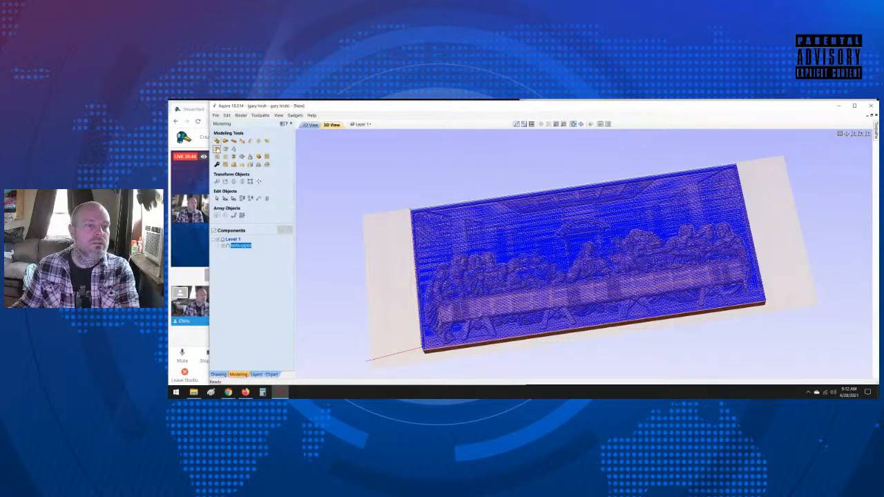
left_click(218, 149)
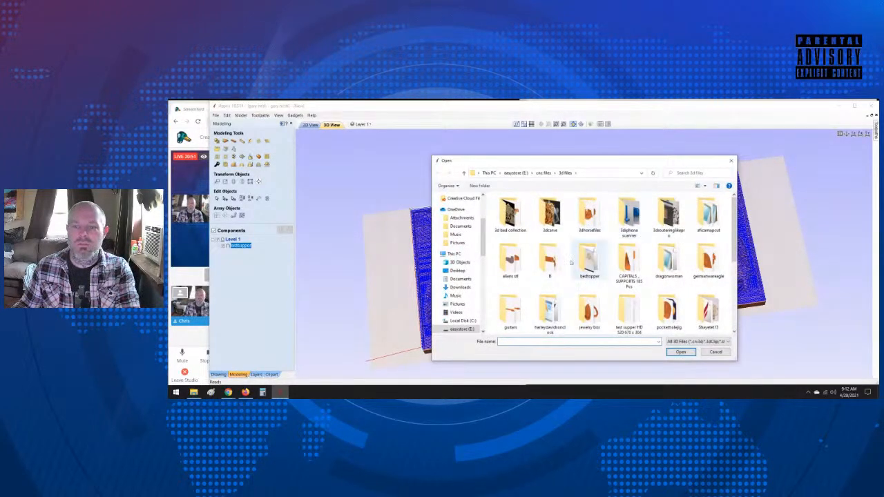
double_click(550, 262)
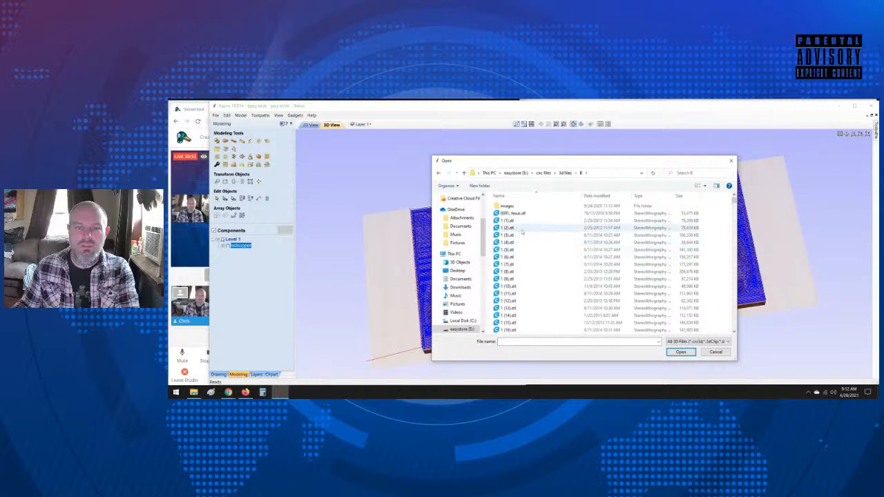
double_click(509, 206)
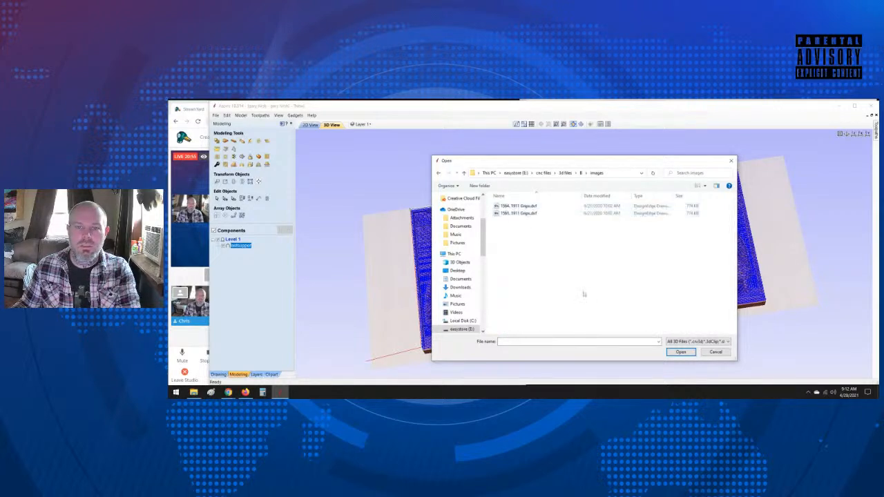
left_click(463, 172)
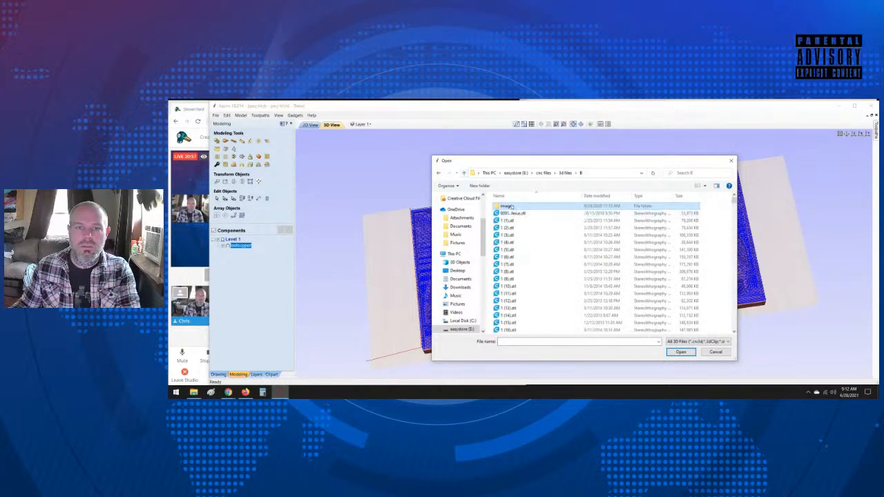
double_click(508, 206)
left_click(464, 173)
Step: Load 0199. Cross.stl from the B folder, view its orientation and size settings, and cancel the import
scroll(533, 266, "down", 5)
scroll(533, 267, "down", 20)
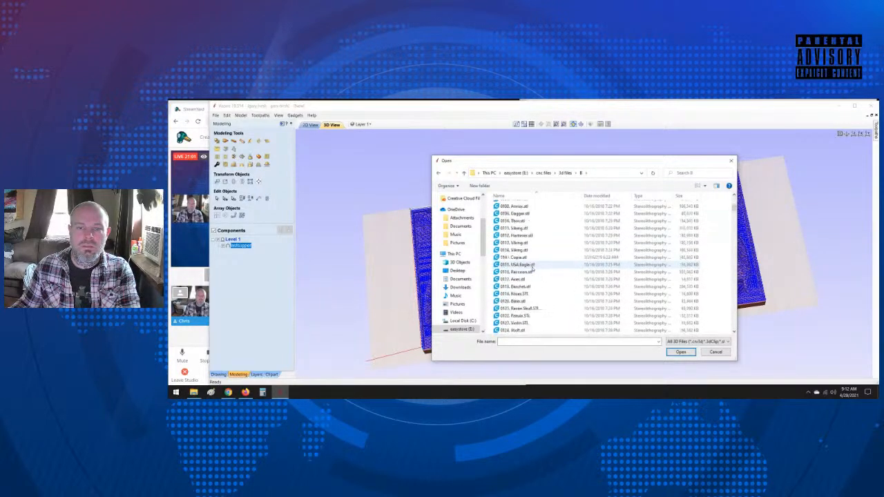
scroll(533, 272, "down", 18)
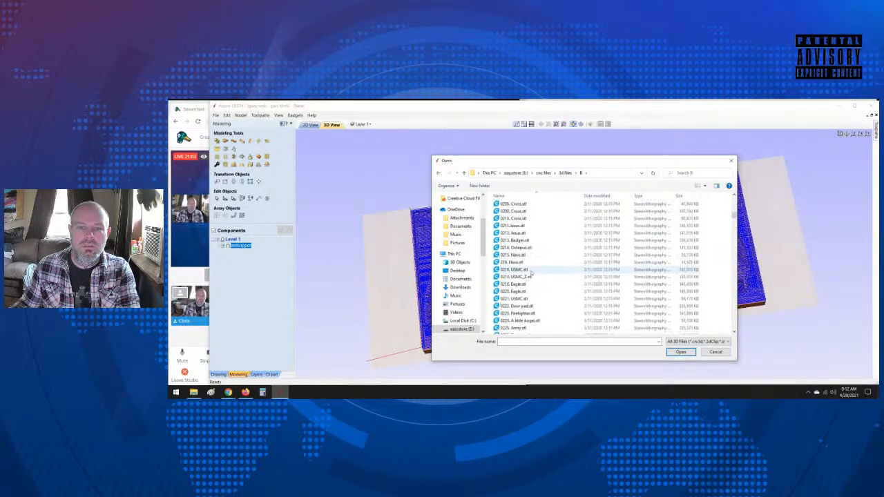
scroll(531, 273, "up", 2)
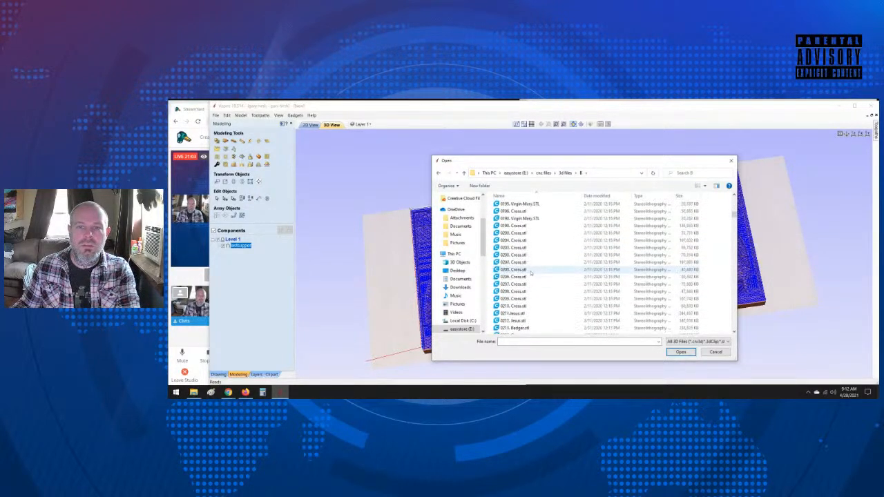
double_click(523, 226)
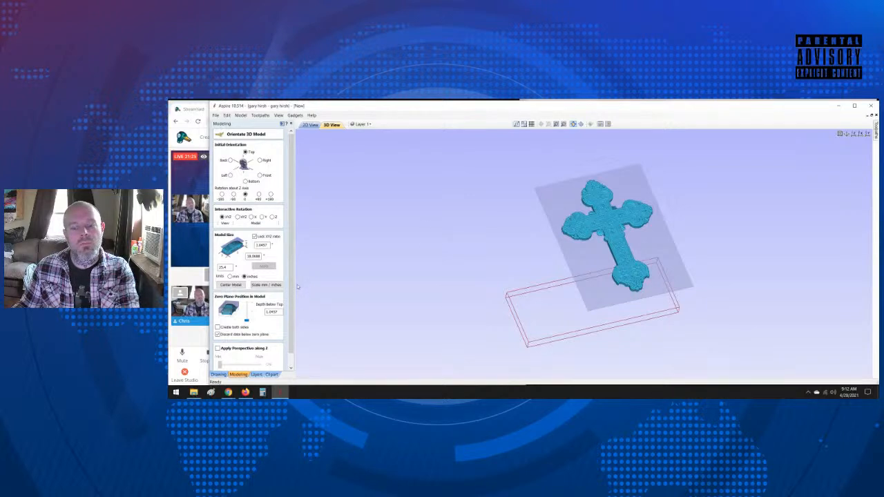
scroll(276, 290, "down", 2)
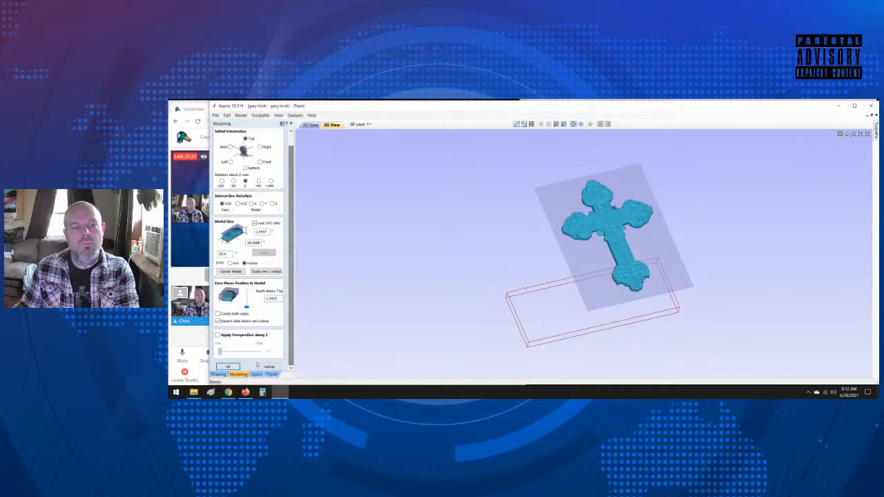
left_click(269, 366)
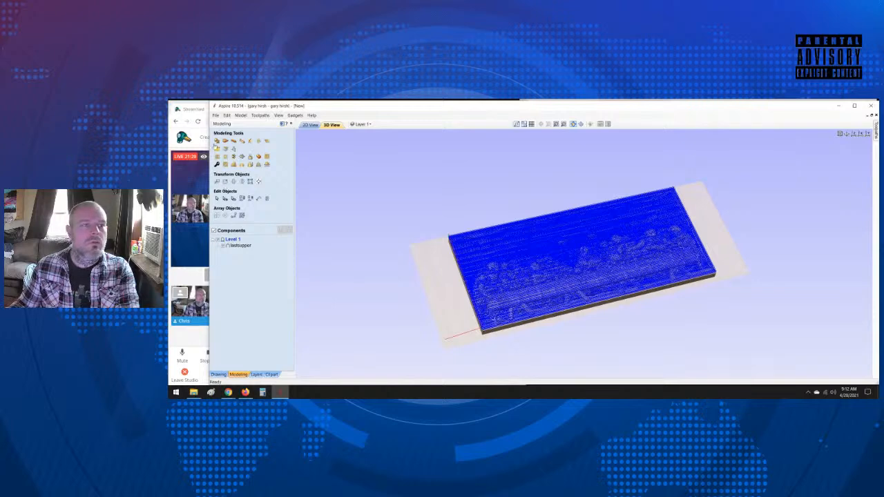
Step: Switch to File Explorer and open the B folder inside cnc files and 3d files on the easystore drive
right_click(193, 391)
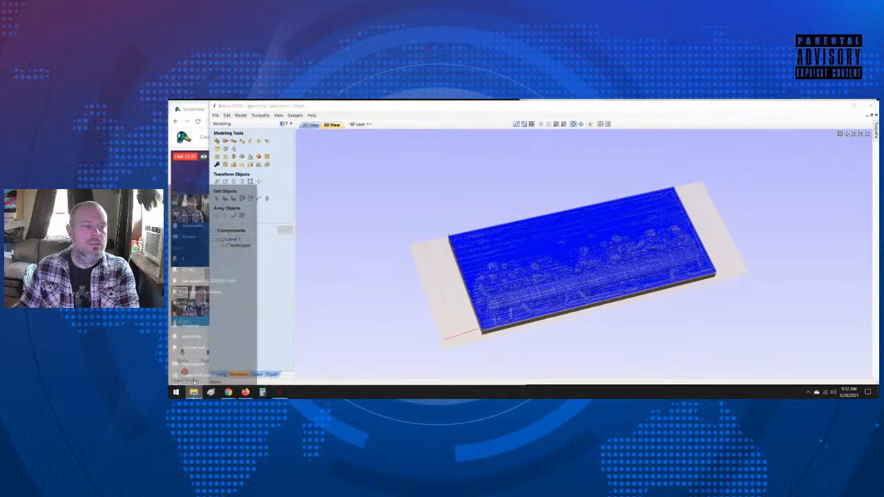
left_click(188, 355)
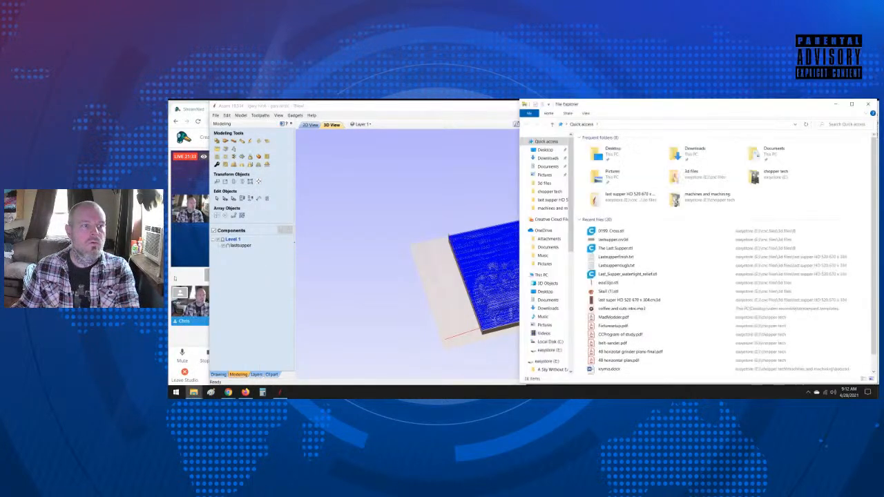
left_click(175, 280)
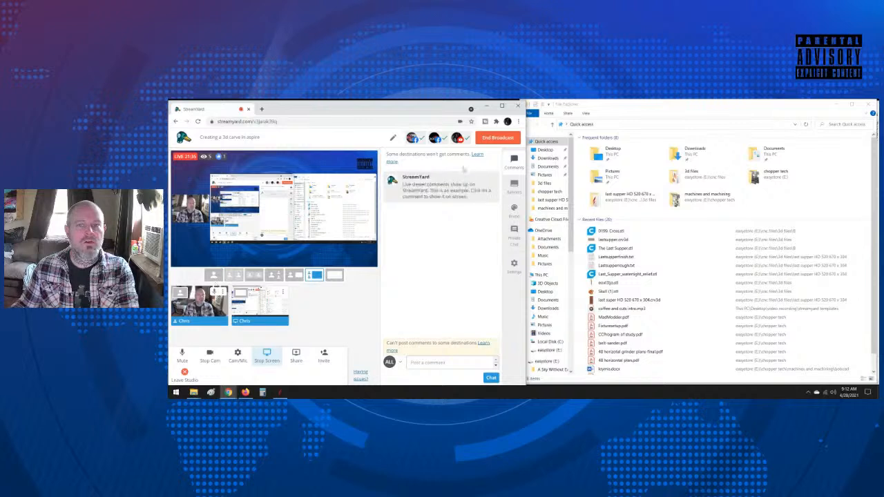
left_click(561, 176)
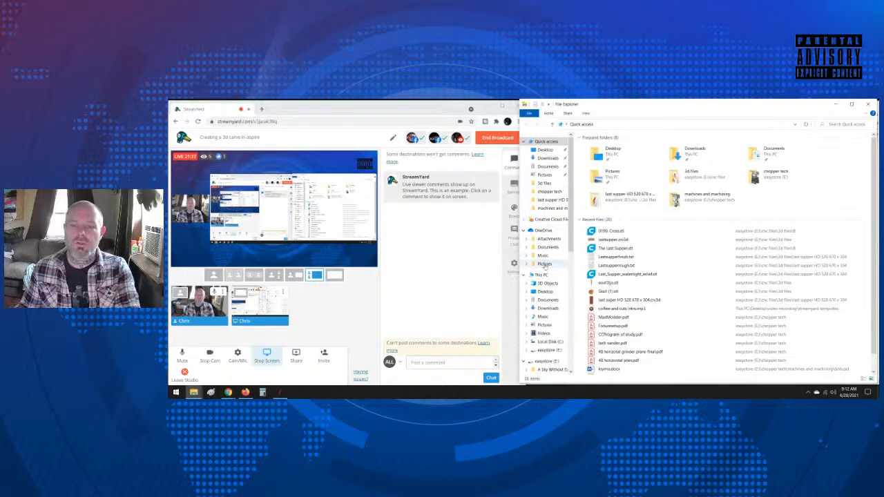
scroll(548, 338, "down", 3)
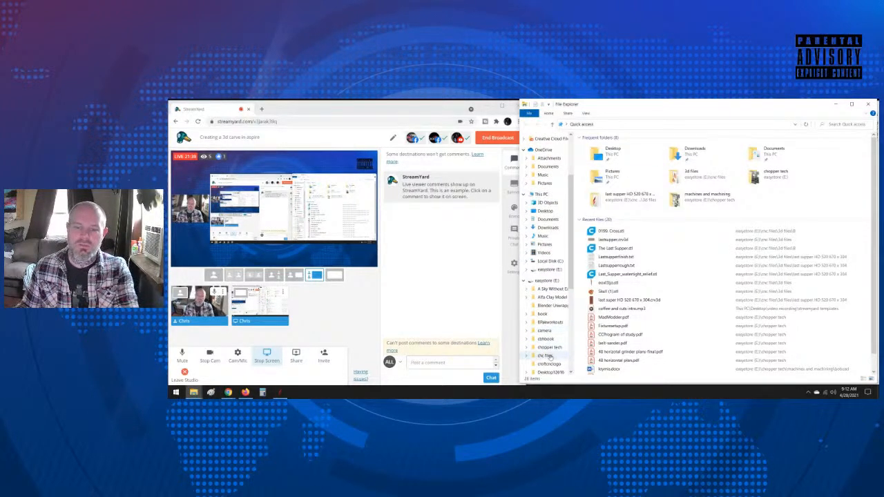
left_click(546, 356)
double_click(681, 155)
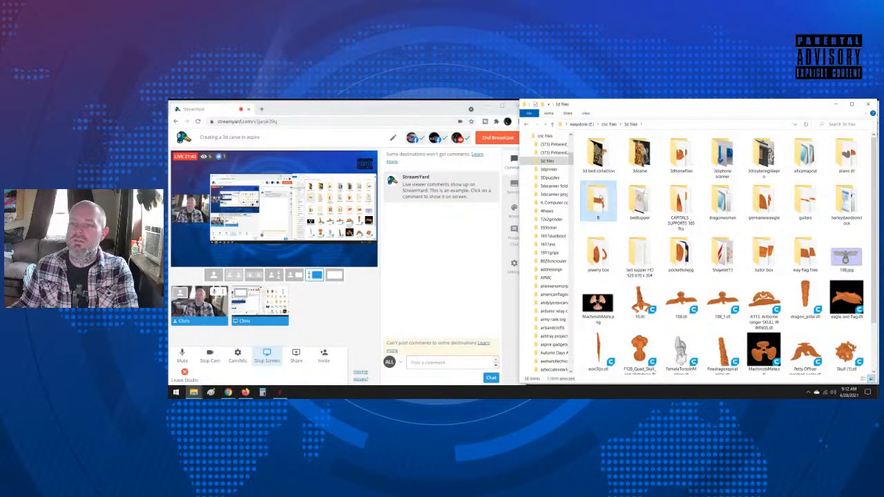
double_click(598, 200)
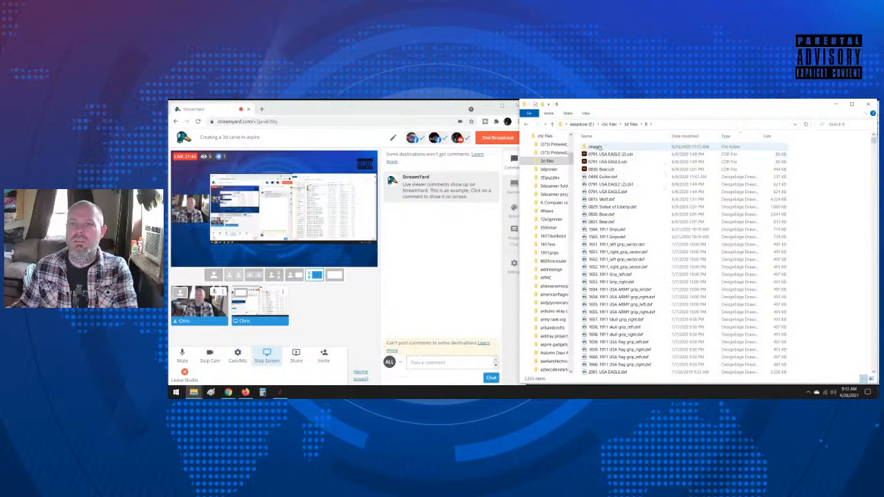
Step: Open the images subfolder of the B folder and browse the preview pictures of the available 3D models
double_click(599, 147)
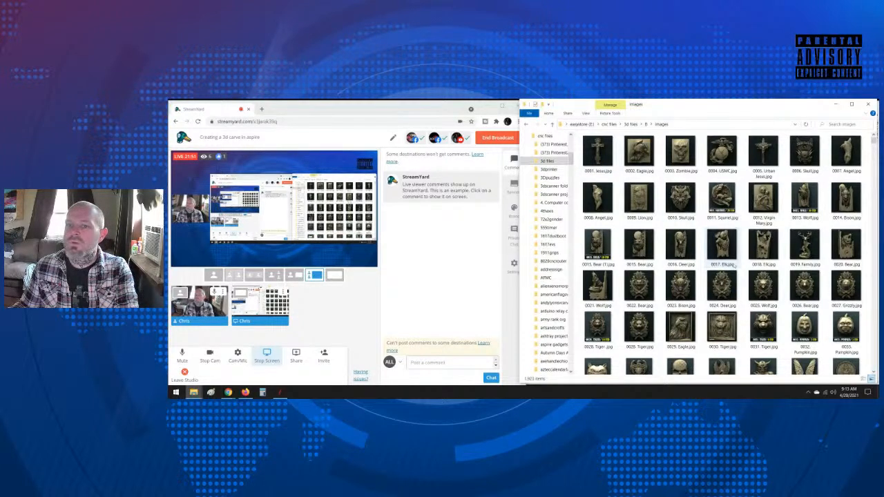
scroll(802, 290, "down", 3)
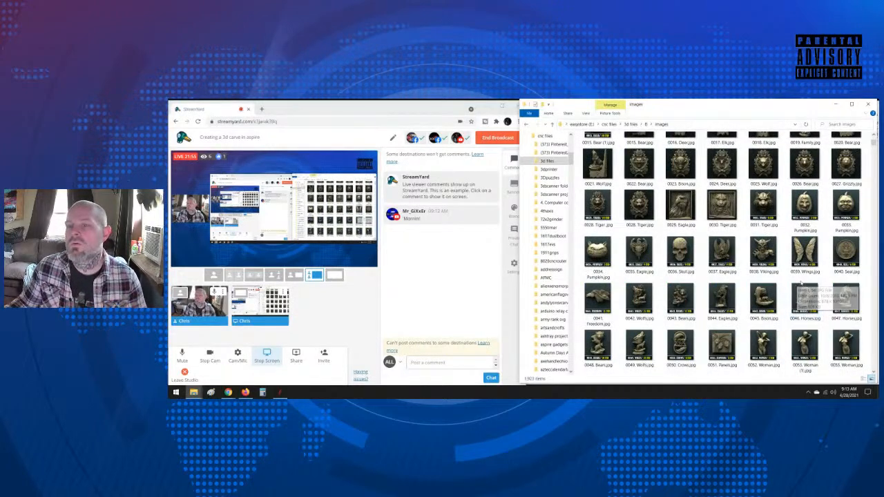
scroll(800, 284, "down", 3)
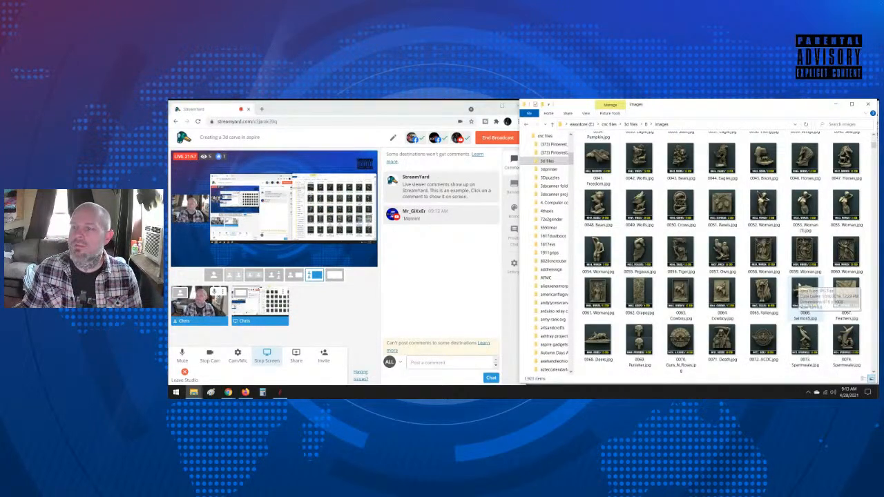
scroll(734, 319, "down", 3)
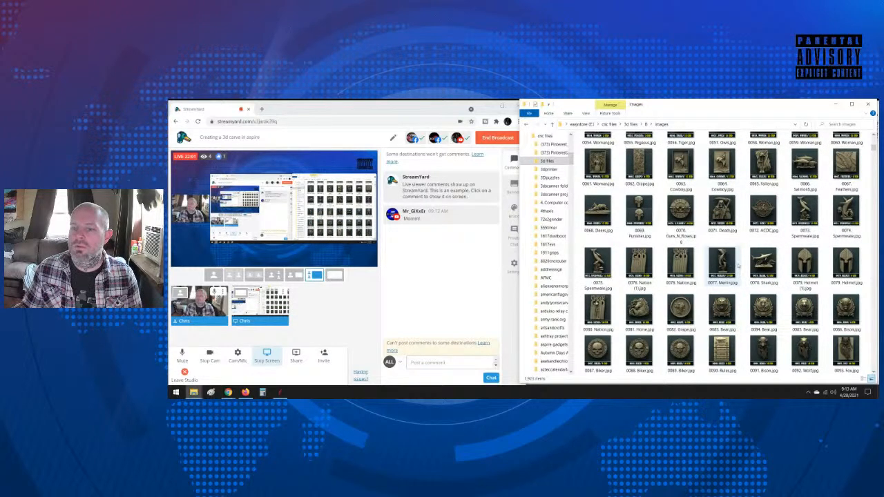
scroll(725, 276, "down", 3)
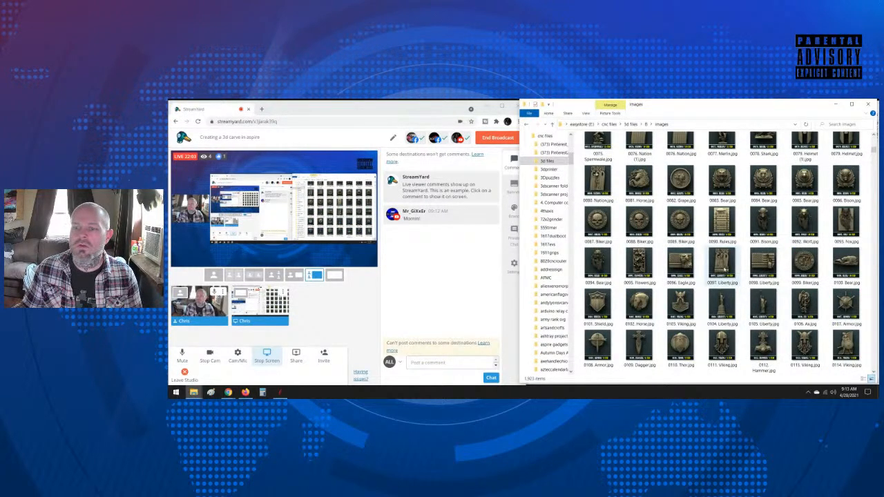
scroll(726, 272, "down", 3)
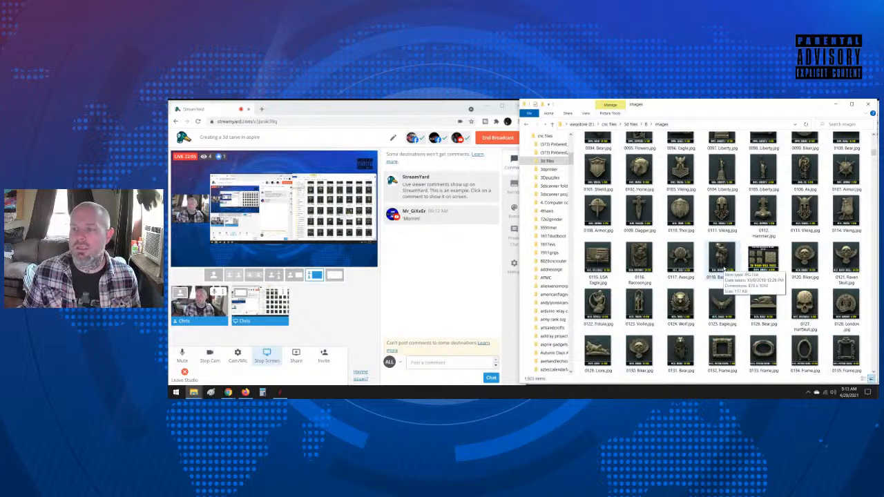
scroll(722, 270, "down", 3)
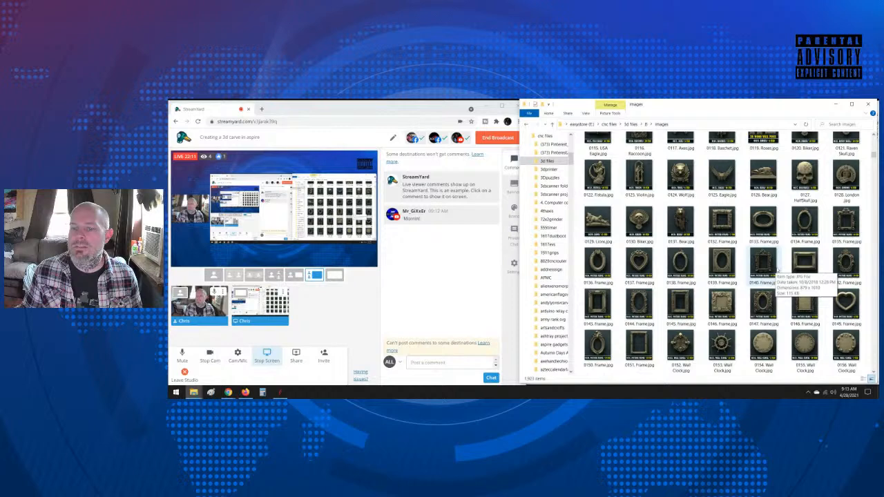
scroll(774, 269, "down", 3)
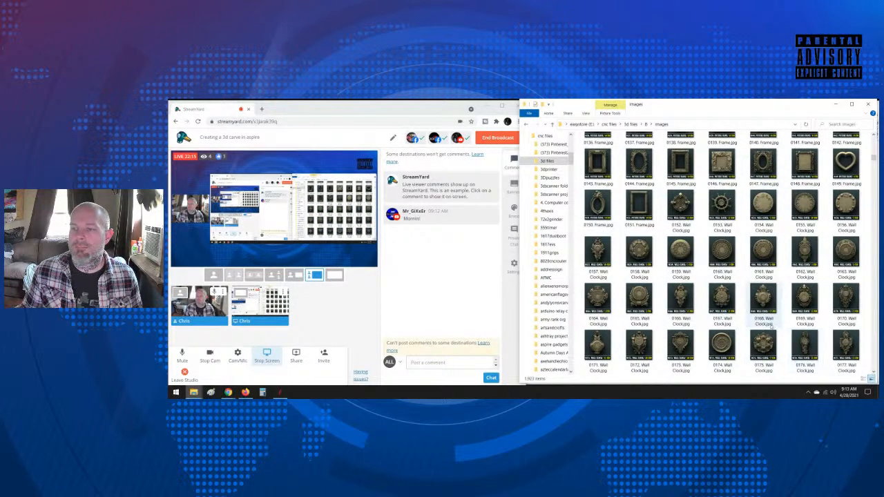
scroll(772, 329, "down", 6)
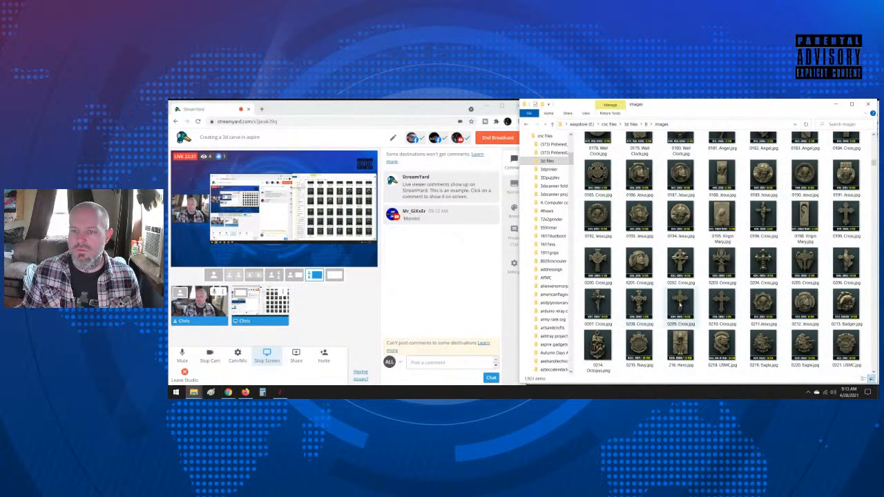
mouse_move(682, 304)
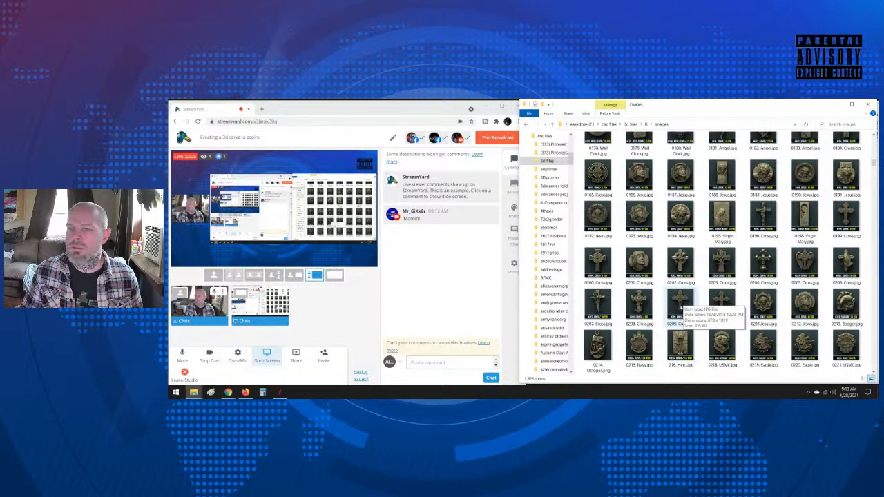
scroll(615, 338, "down", 3)
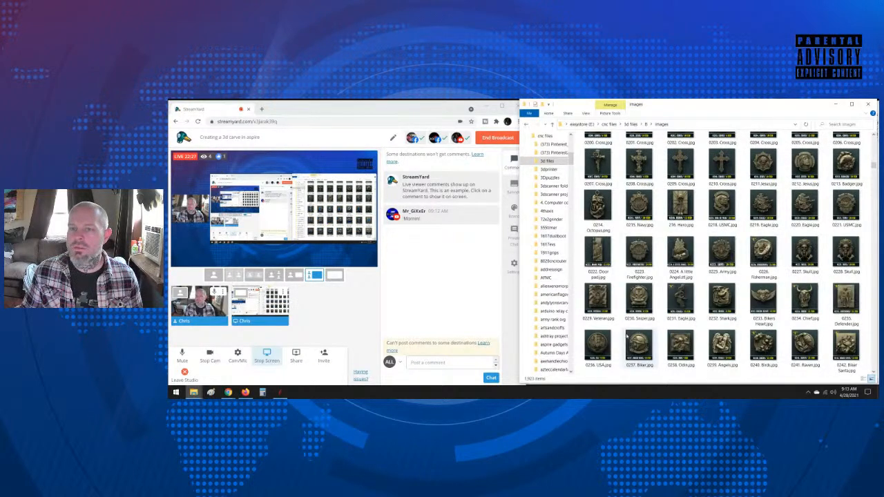
scroll(627, 336, "up", 2)
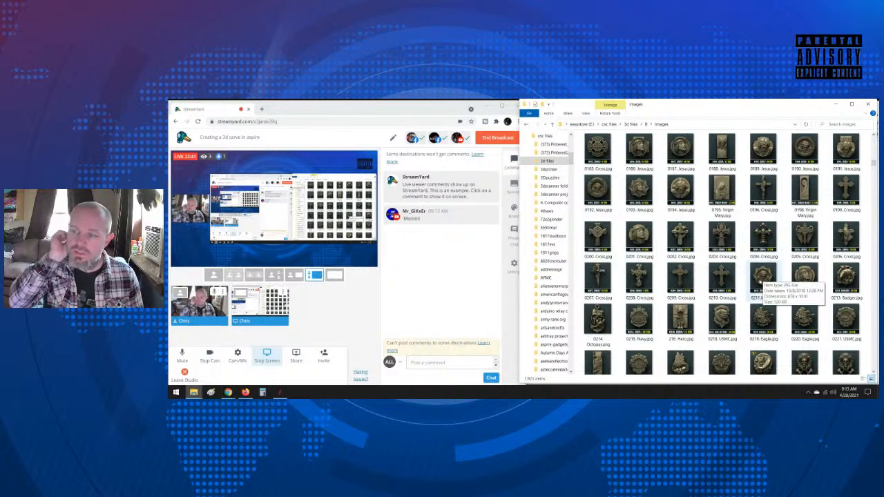
scroll(764, 279, "down", 5)
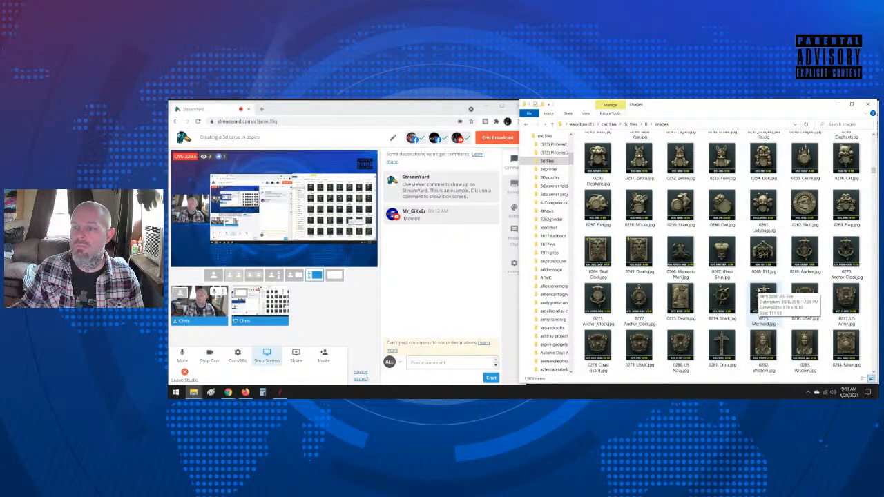
scroll(764, 294, "down", 2)
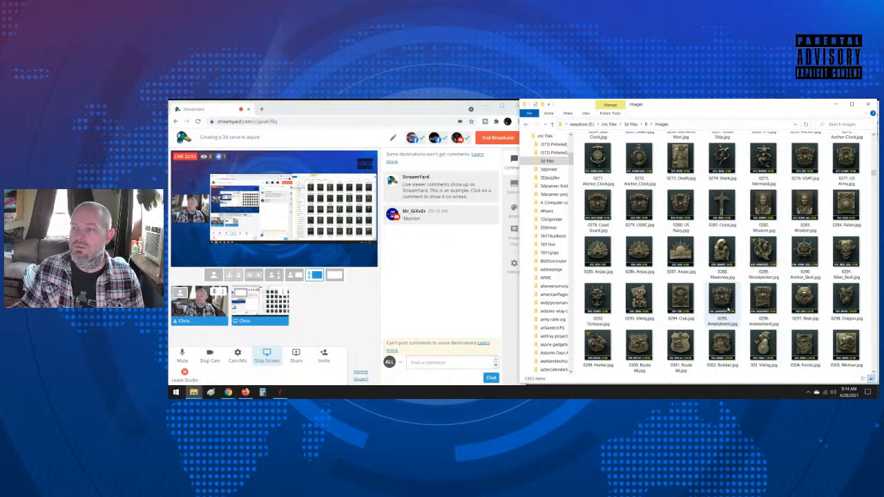
scroll(750, 305, "down", 3)
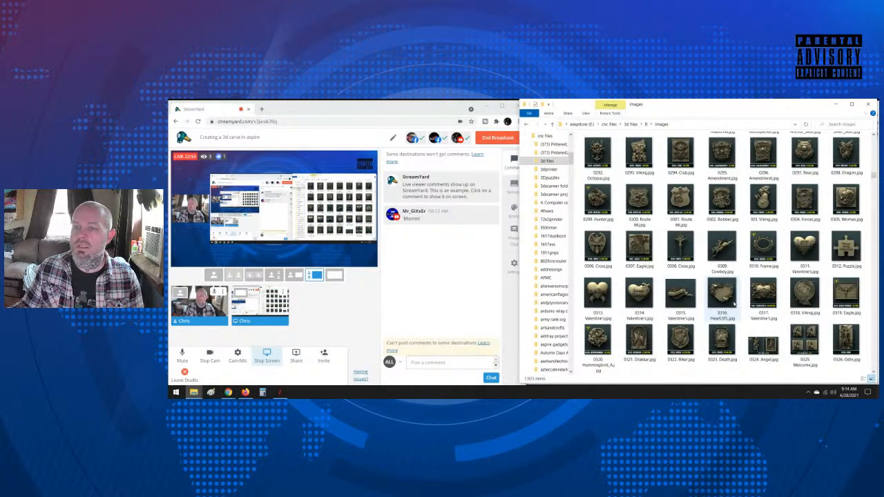
scroll(734, 304, "down", 3)
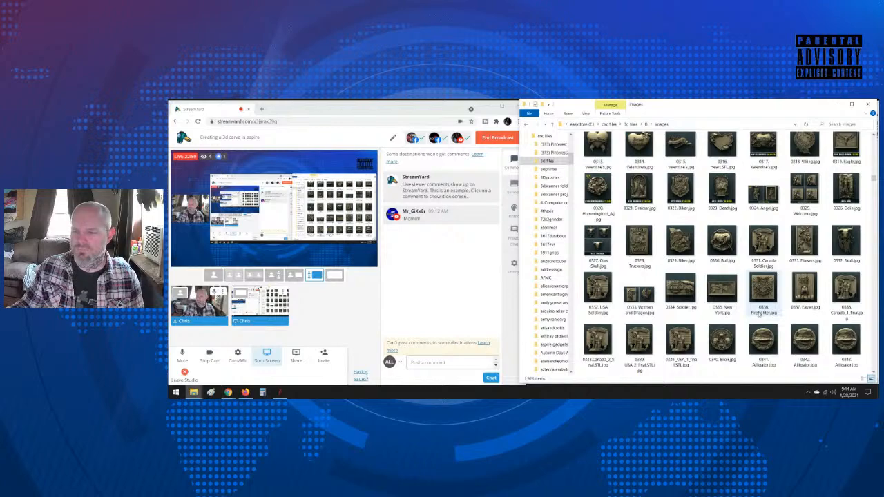
scroll(759, 314, "down", 5)
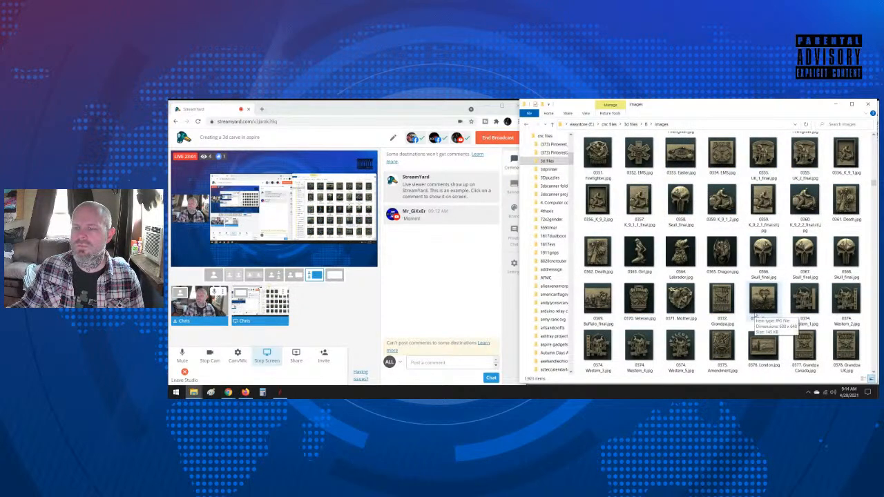
scroll(759, 316, "up", 20)
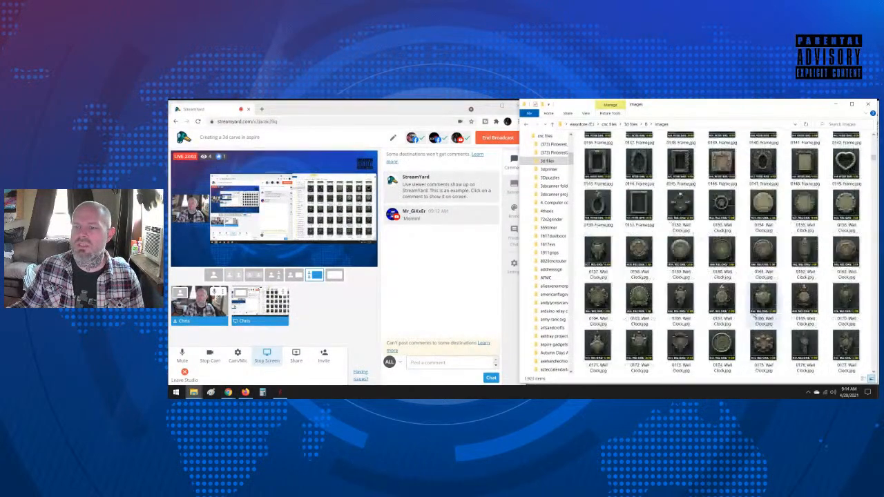
scroll(759, 315, "down", 3)
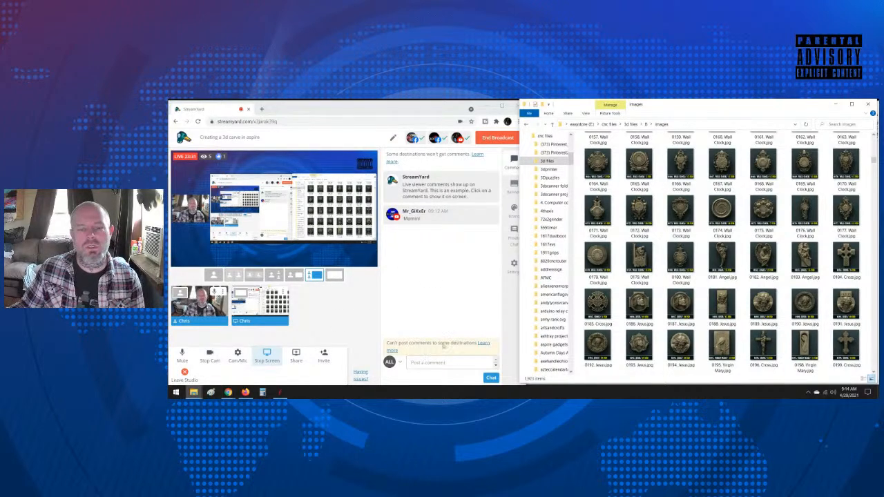
Step: Switch to StreamYard, show the viewer's 'Mornin! comment on the broadcast, and hide it again
left_click(435, 216)
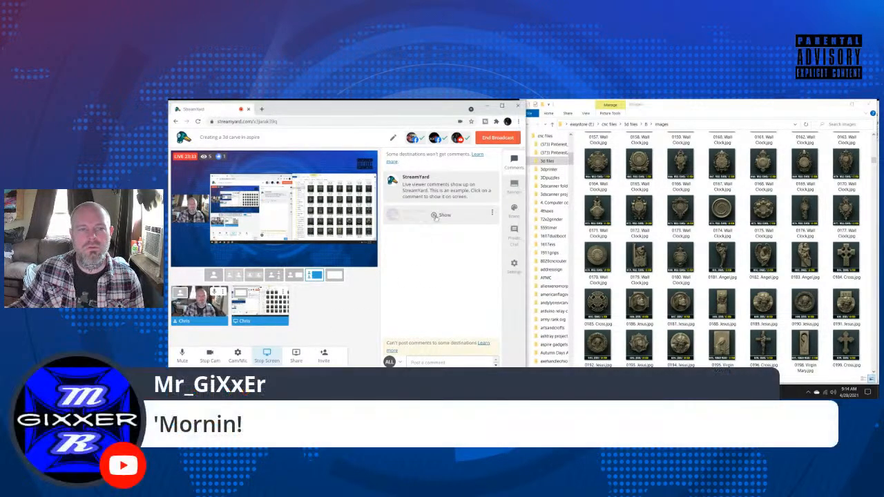
left_click(435, 217)
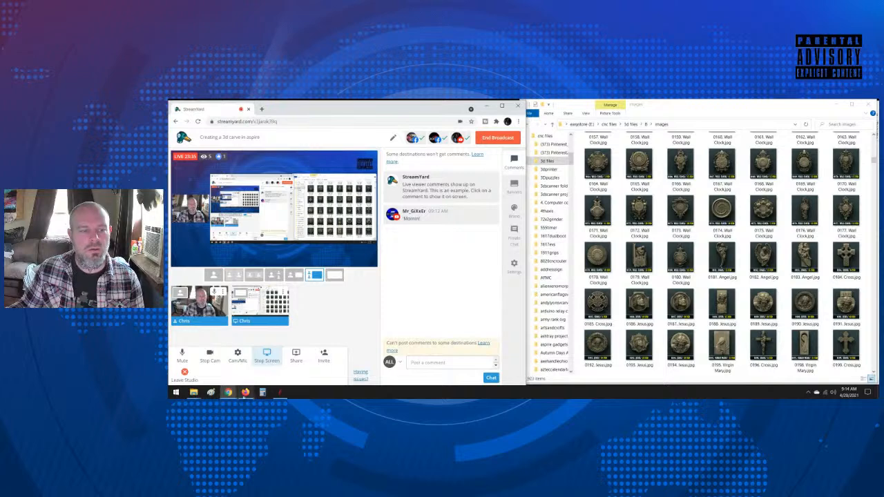
Step: Switch to Aspire and load 0194. Jesus.stl from the 3d files B folder as an imported model
left_click(280, 392)
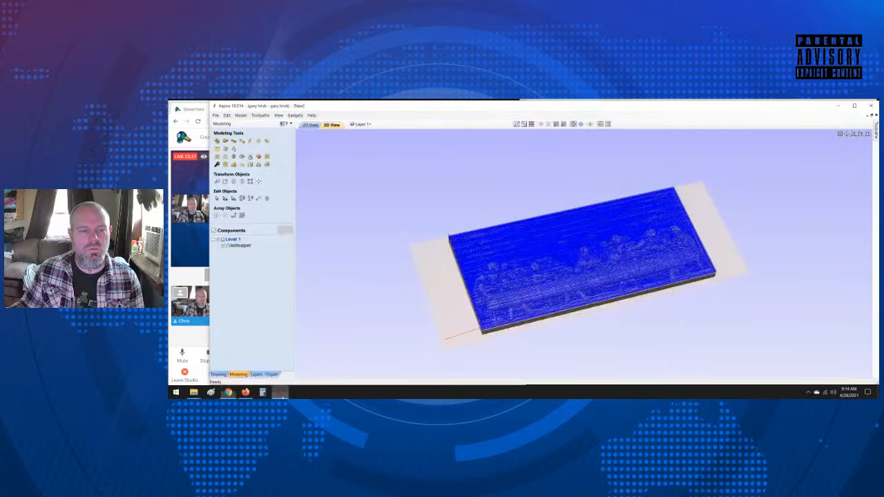
left_click(217, 150)
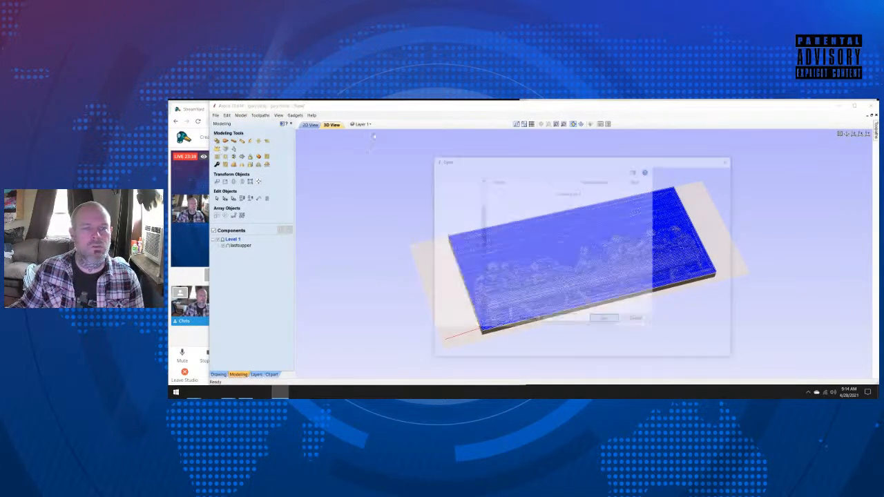
scroll(523, 267, "down", 15)
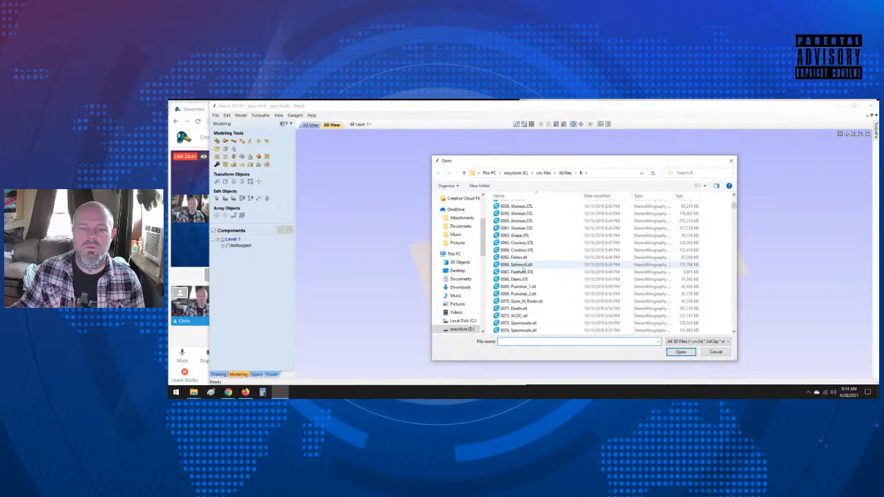
scroll(523, 269, "down", 20)
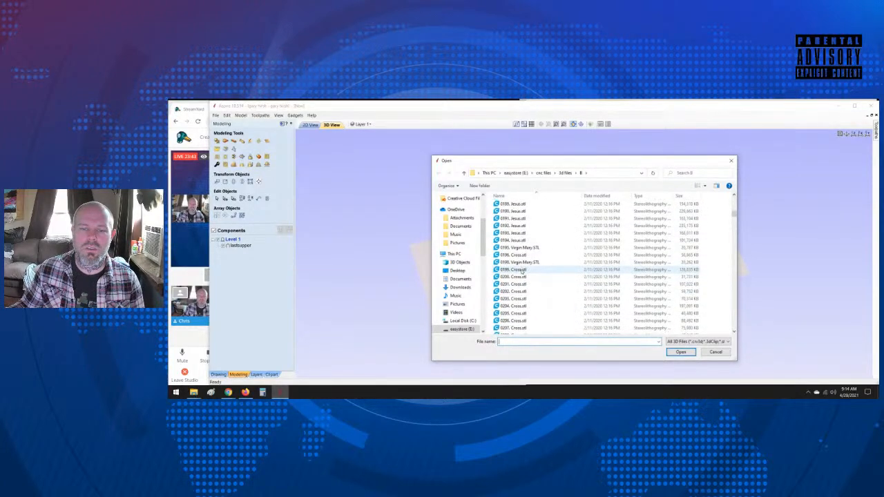
left_click(517, 240)
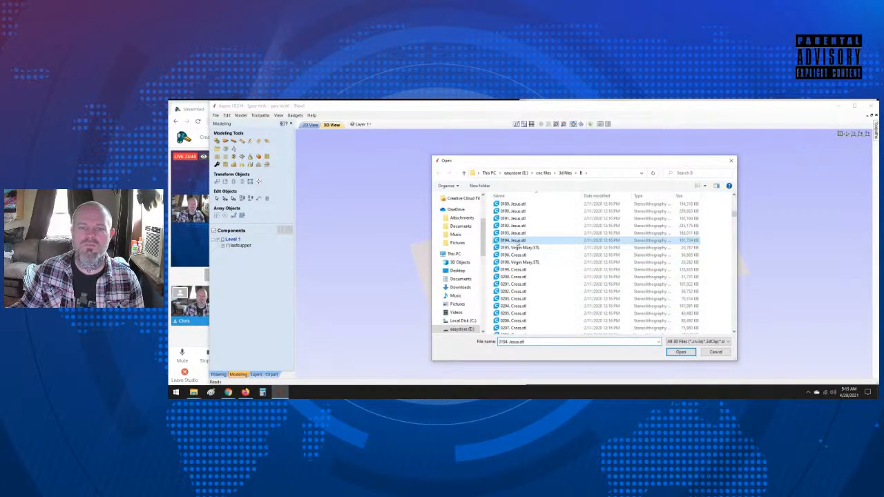
double_click(517, 242)
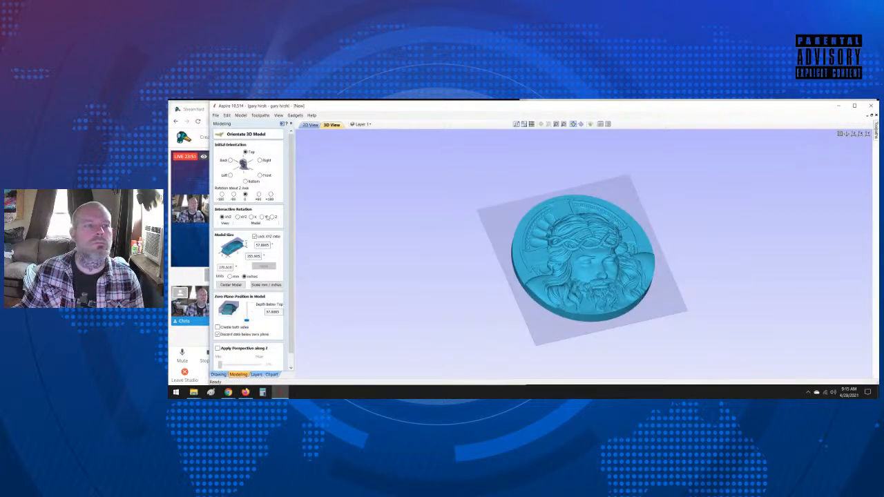
Step: Resize the Jesus medallion to 6 inches in Y, unlock the XYZ ratio, set its Z thickness to 0.7875 inches, and apply the size
double_click(254, 256)
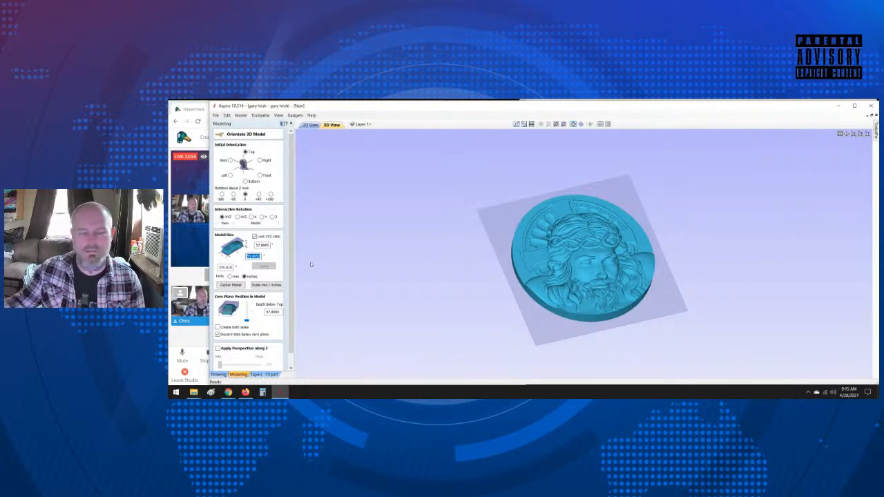
type("6")
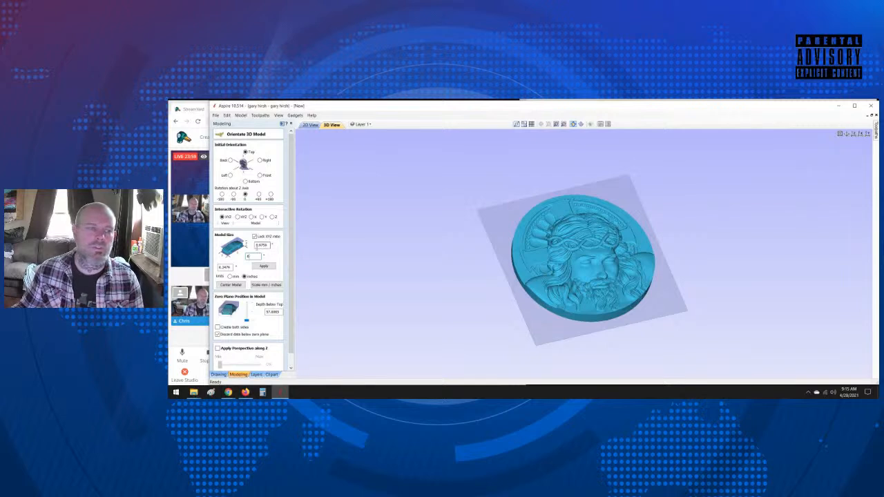
left_click(254, 236)
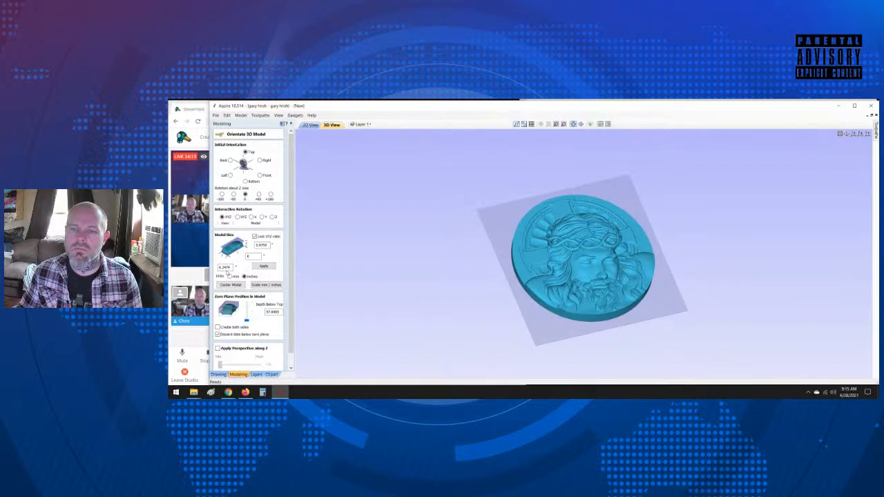
double_click(224, 267)
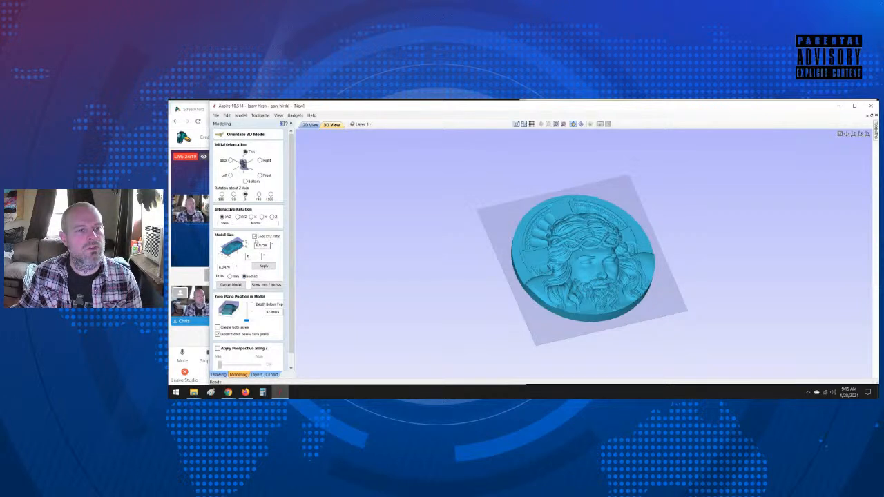
double_click(259, 245)
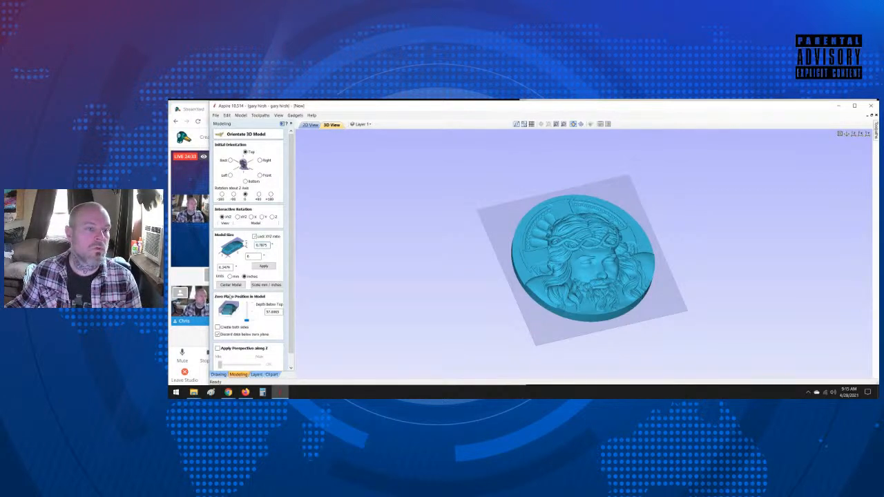
left_click(264, 267)
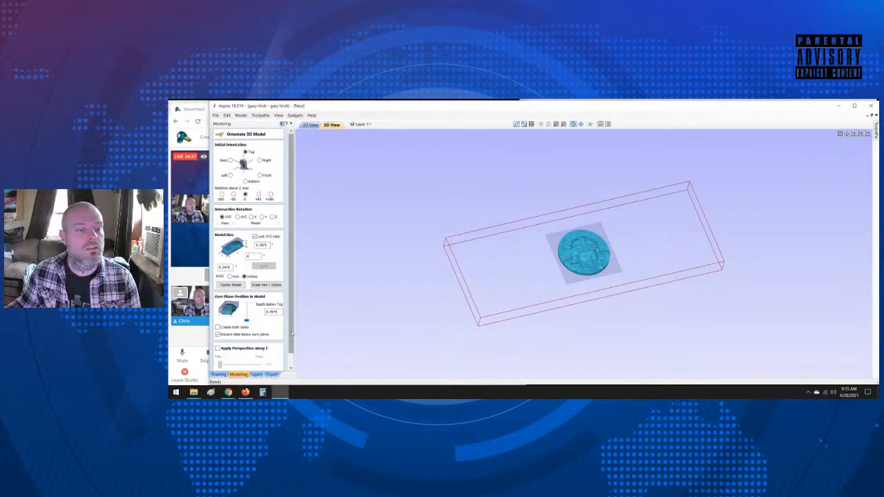
Step: Accept the medallion's orientation and size to import it as a component, and display the layout in the 2D view
left_click_drag(291, 345, 292, 361)
left_click(233, 367)
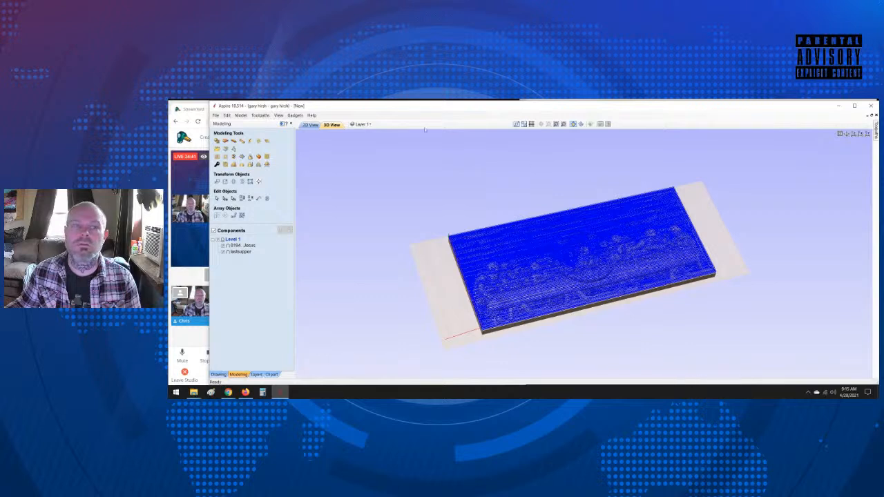
left_click(310, 125)
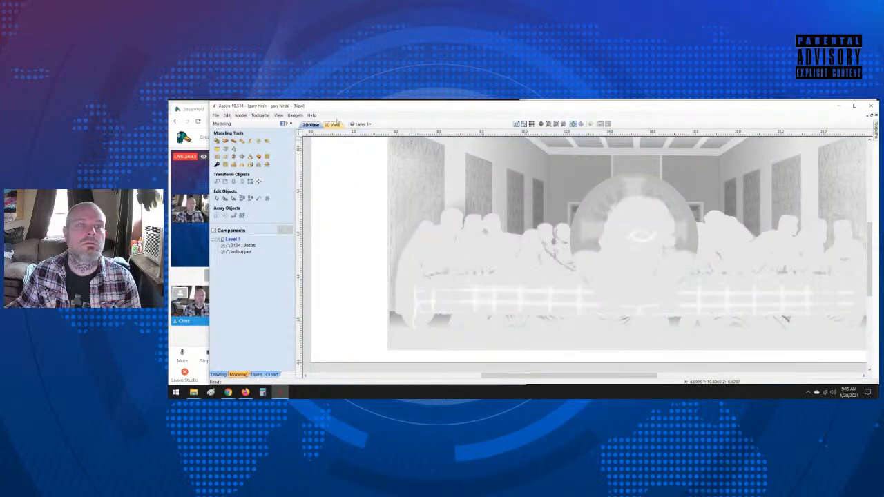
Step: Move the Jesus medallion to the blank area left of the Last Supper relief, and shift the relief toward the job's right edge
left_click(657, 240)
left_click_drag(642, 235, 391, 230, "ctrl")
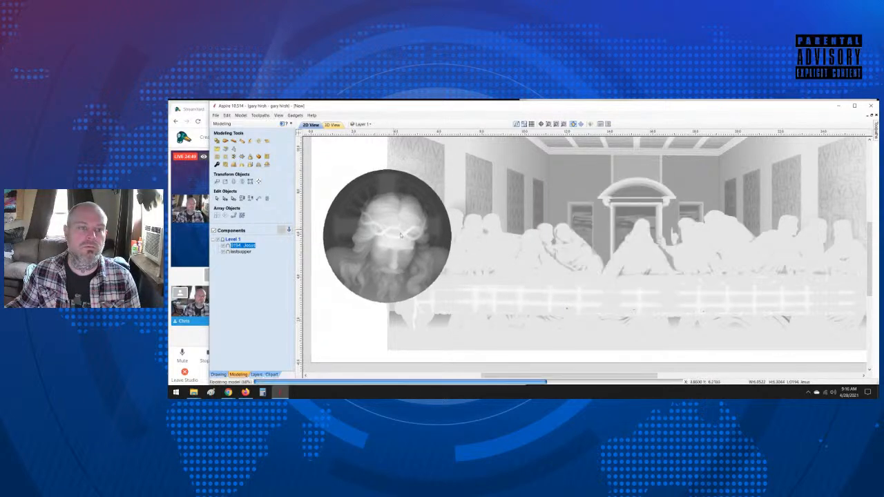
left_click(556, 124)
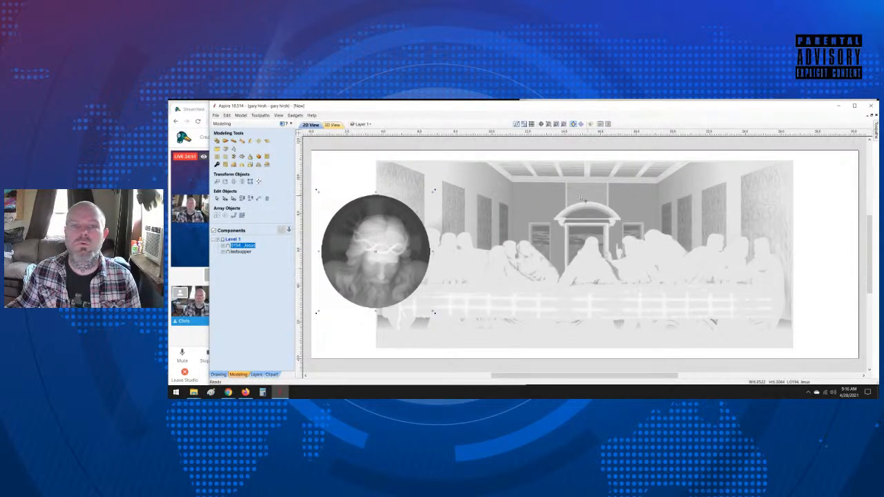
left_click(579, 223)
left_click_drag(579, 221, 639, 223)
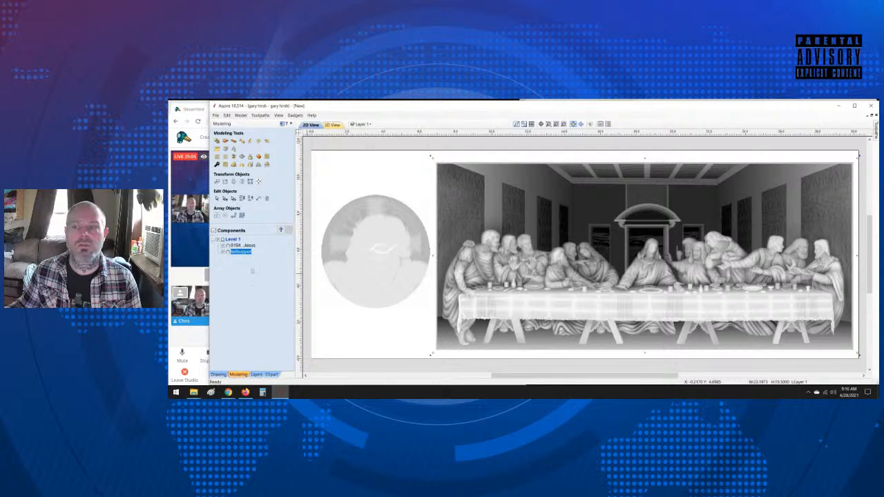
Step: Check the job's width and height in the job setup and accept the setup
left_click(218, 374)
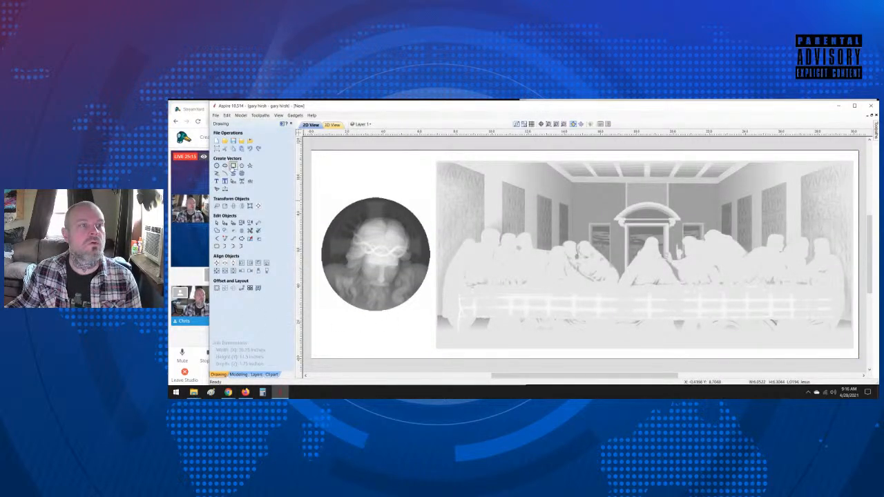
left_click(233, 166)
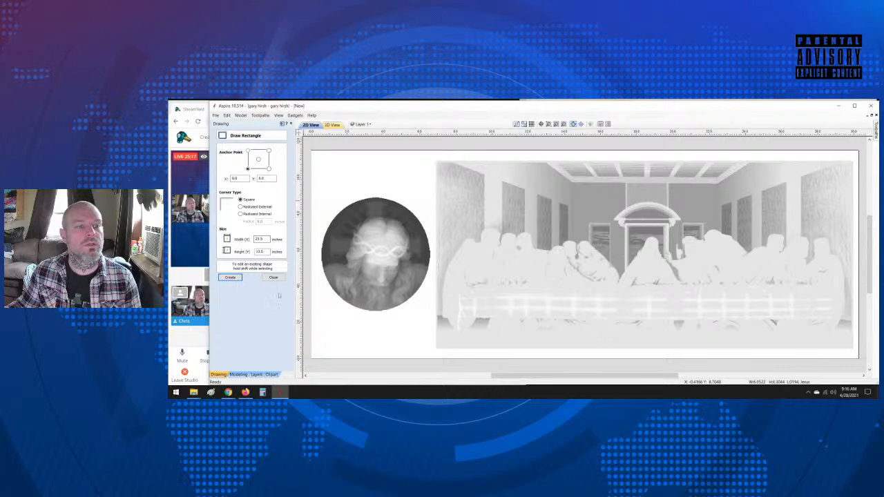
left_click(274, 277)
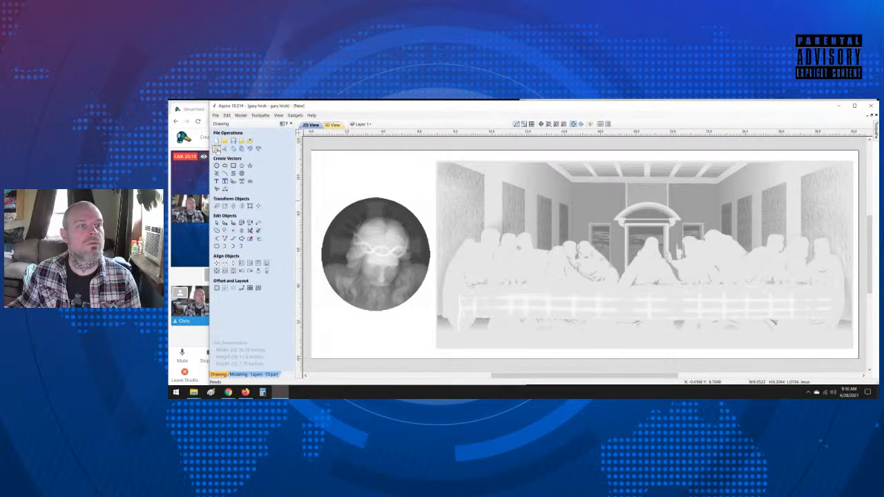
left_click(217, 147)
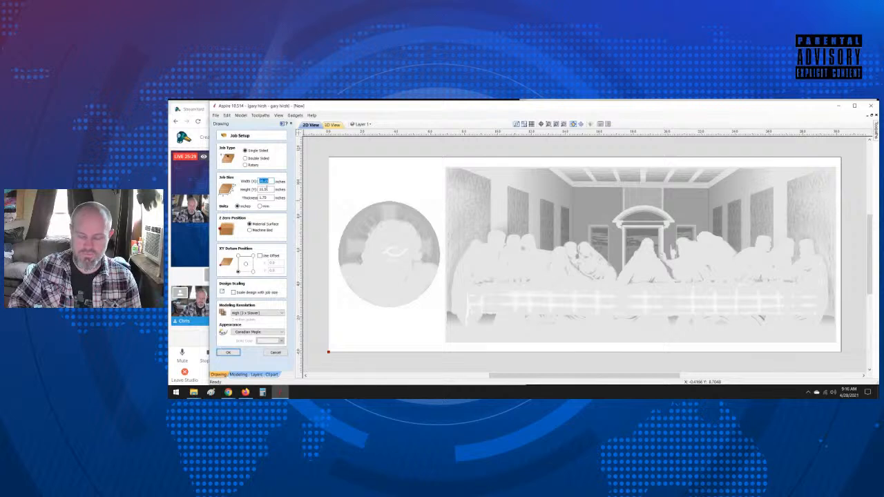
left_click(228, 353)
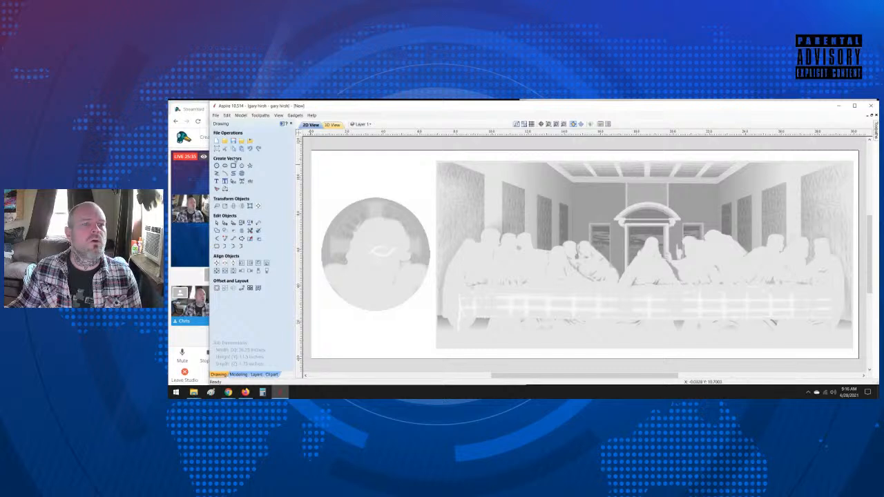
Step: Draw a rectangle 30.25 inches wide and 11.5 inches high along the outer edge of the job
left_click(232, 167)
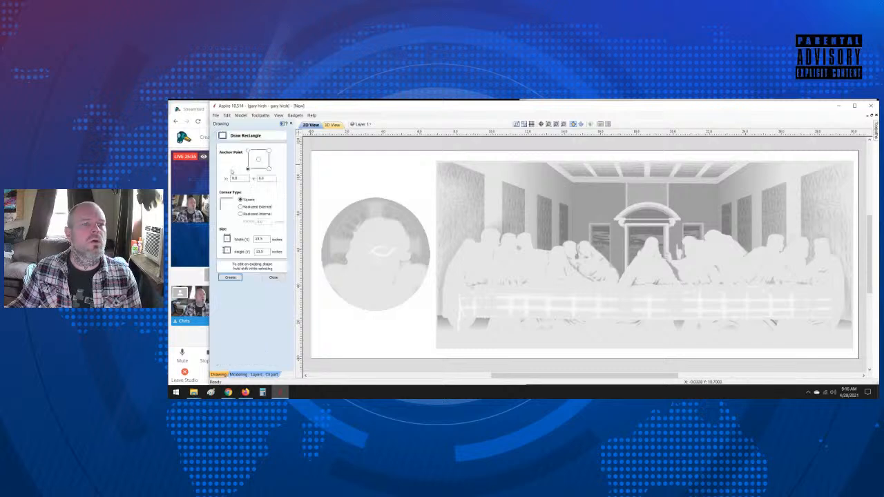
double_click(266, 240)
type("30.")
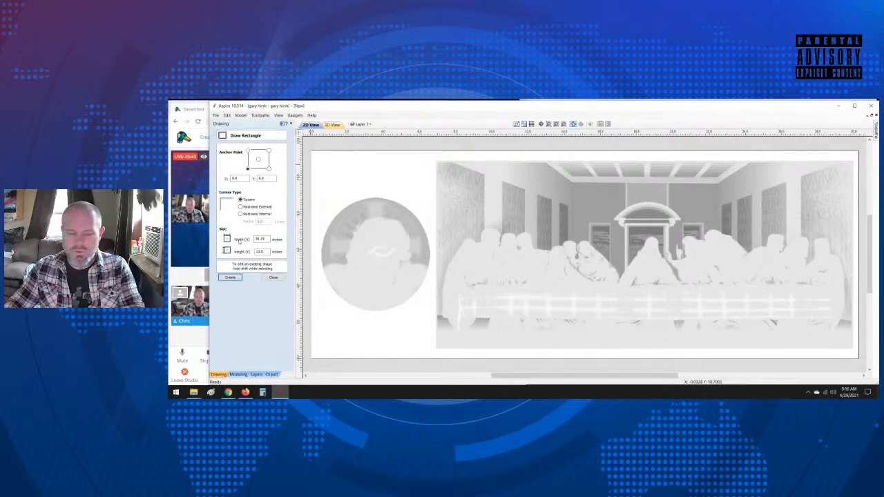
key("Tab")
type("31")
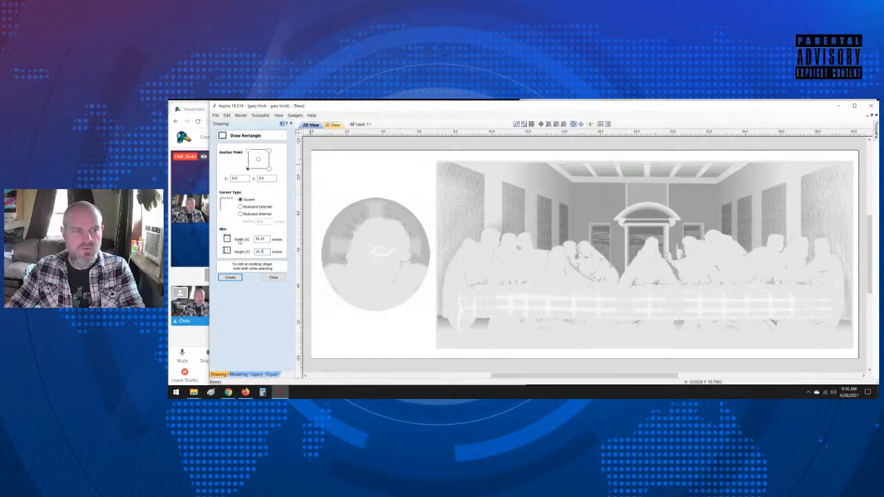
left_click(230, 277)
left_click(273, 277)
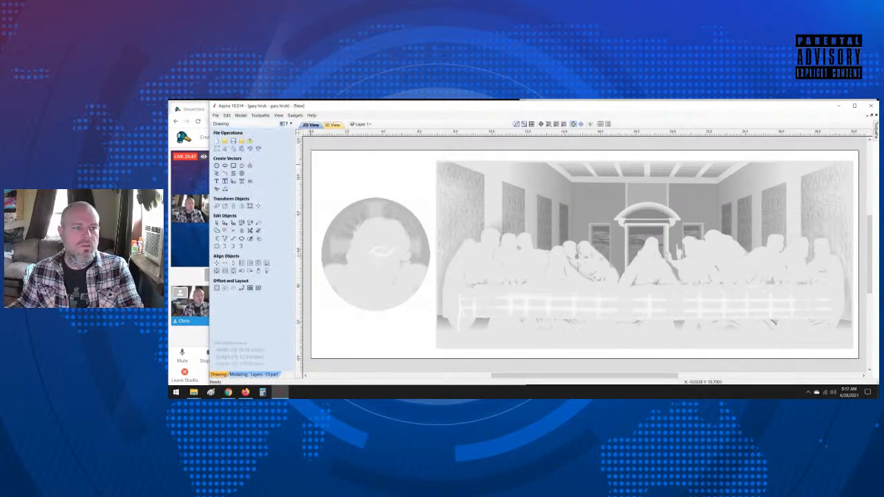
Step: Offset the outer rectangle inwards by 1 inch
left_click(220, 291)
double_click(245, 188)
type("1")
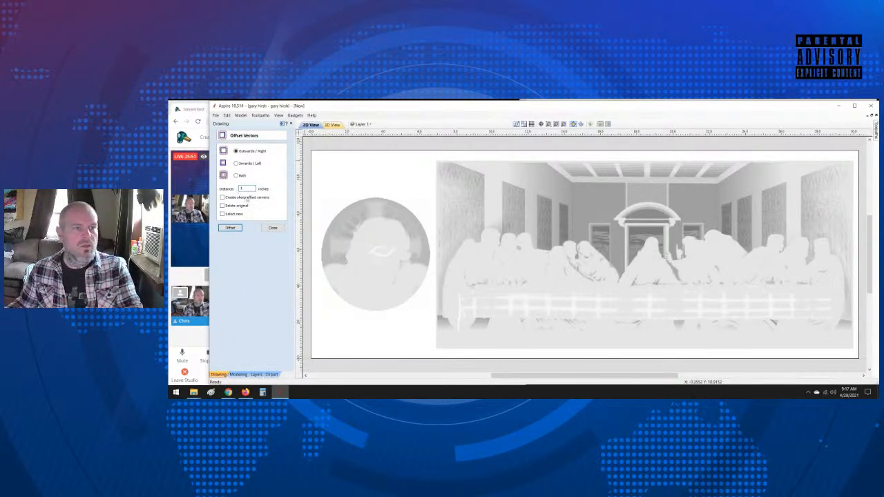
left_click(226, 228)
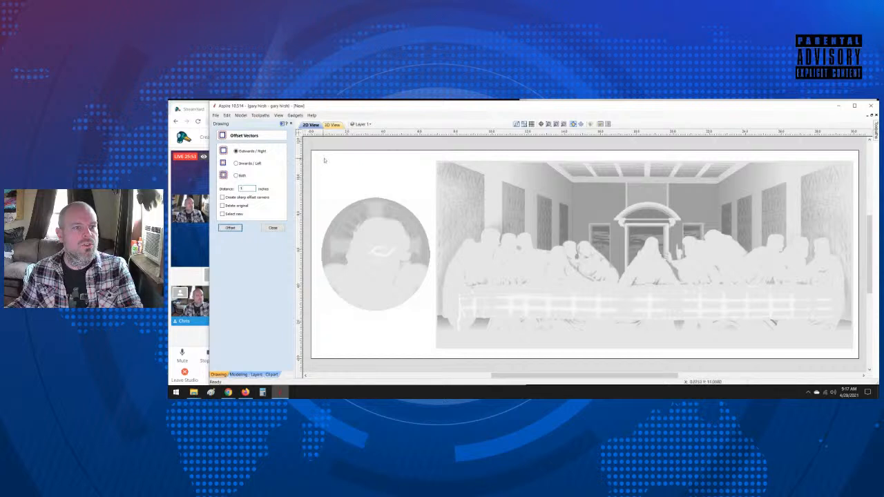
left_click(236, 163)
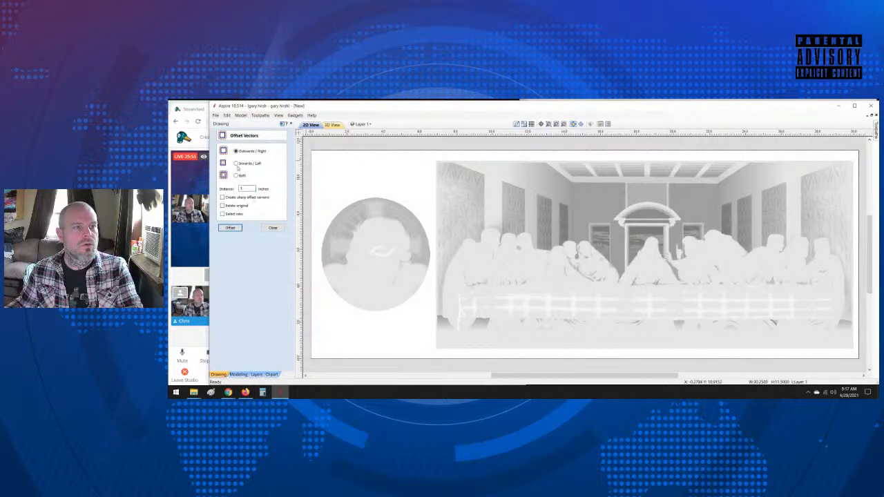
left_click(227, 228)
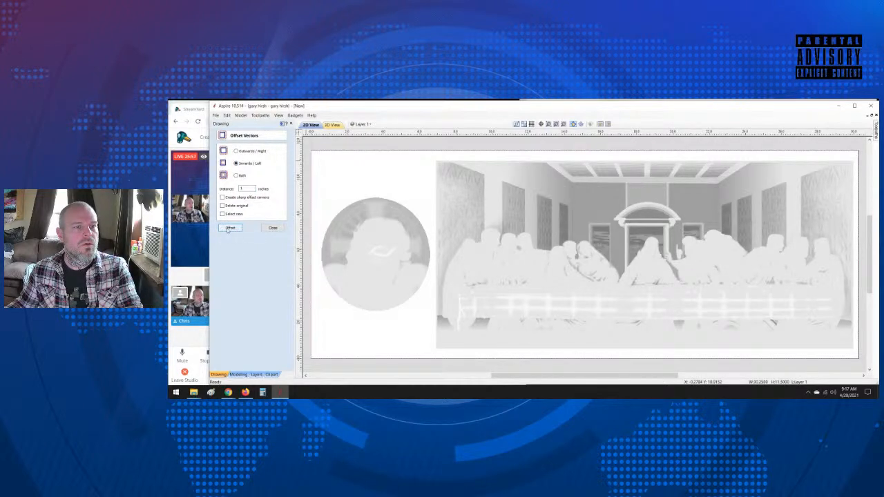
left_click(273, 228)
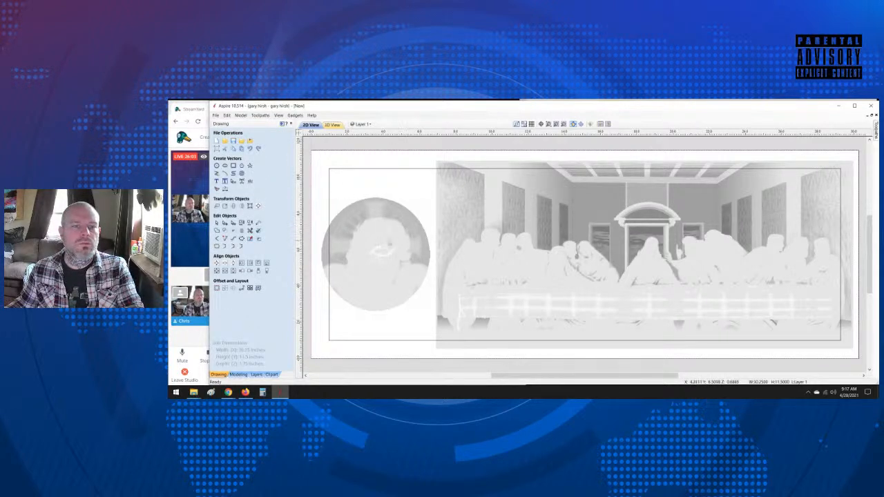
Step: Check the size of the inner offset rectangle and delete that rectangle
left_click(453, 175)
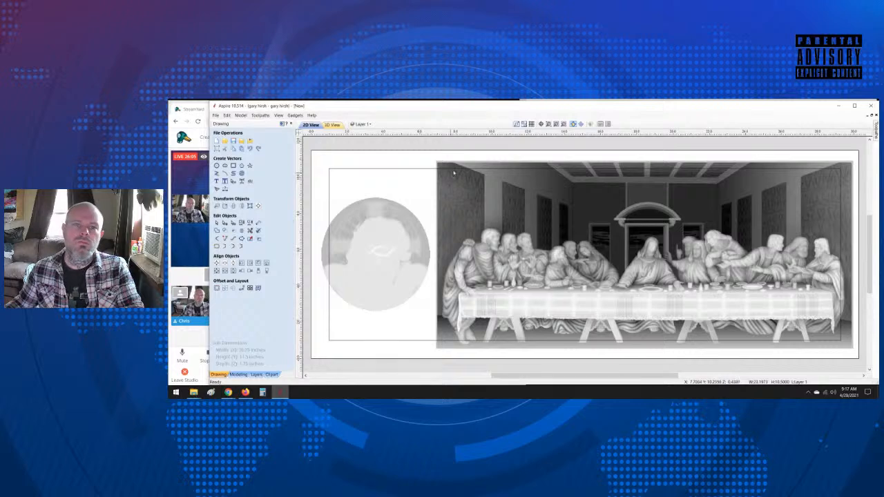
left_click(454, 185)
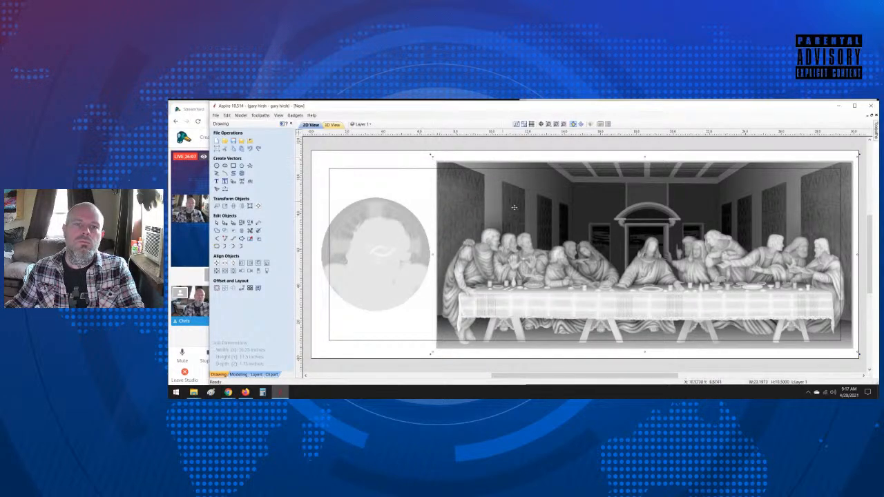
left_click(408, 186)
left_click(409, 172)
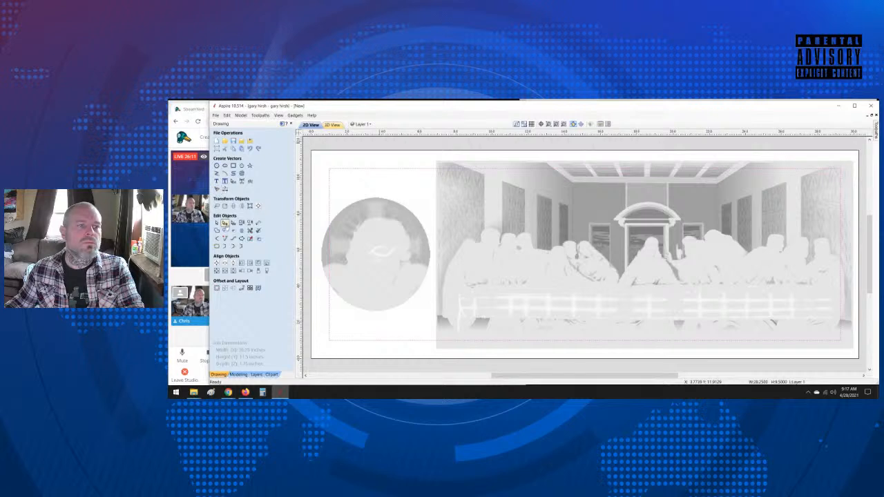
left_click(225, 206)
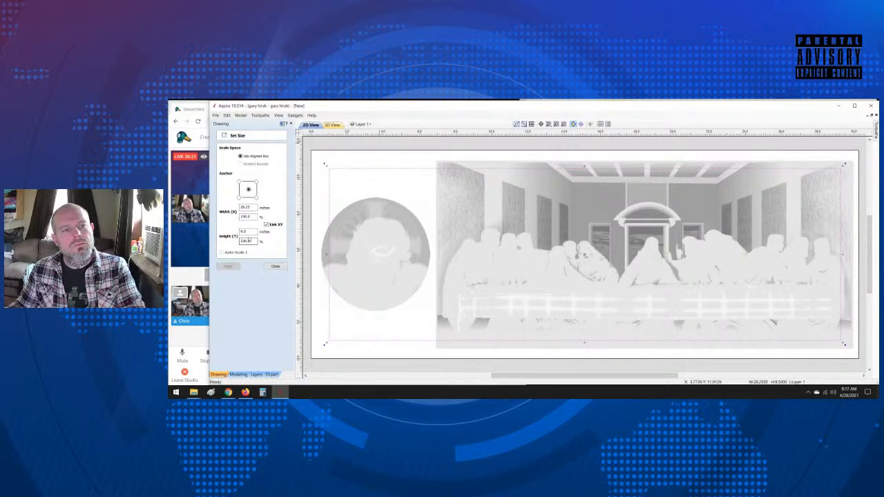
left_click(275, 266)
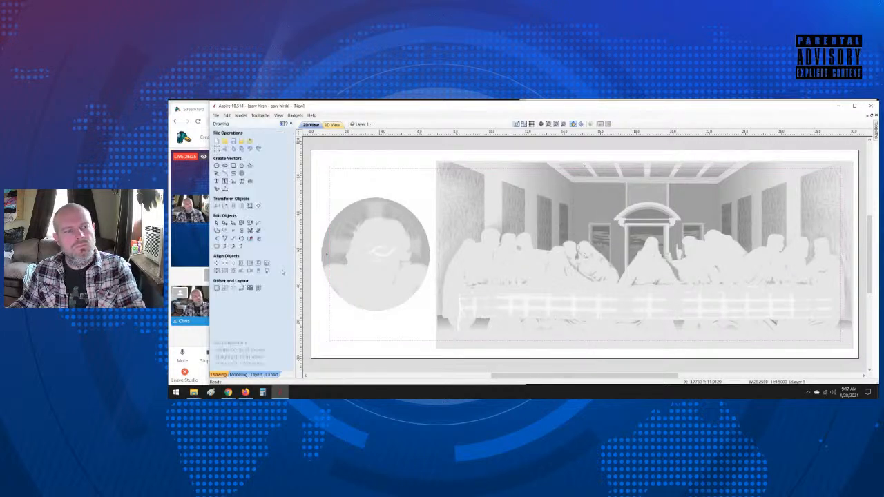
left_click(328, 177)
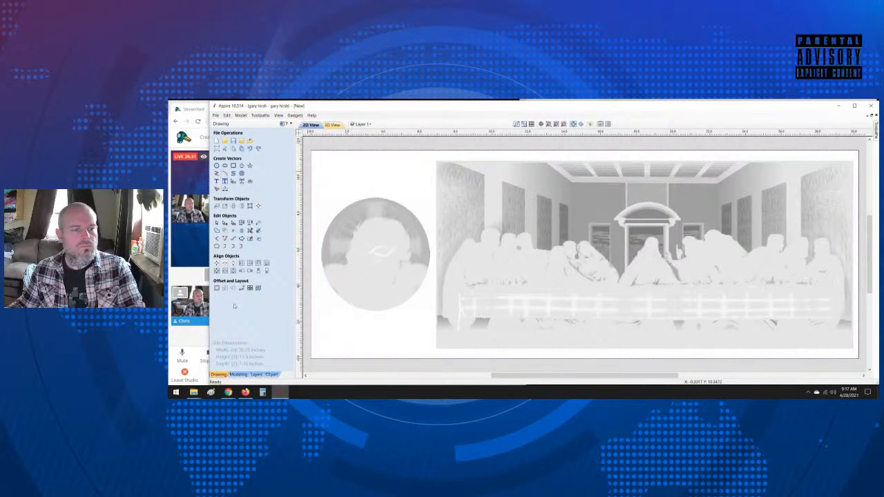
Step: Offset the job's outer rectangle inwards by 0.5 inches
left_click(217, 289)
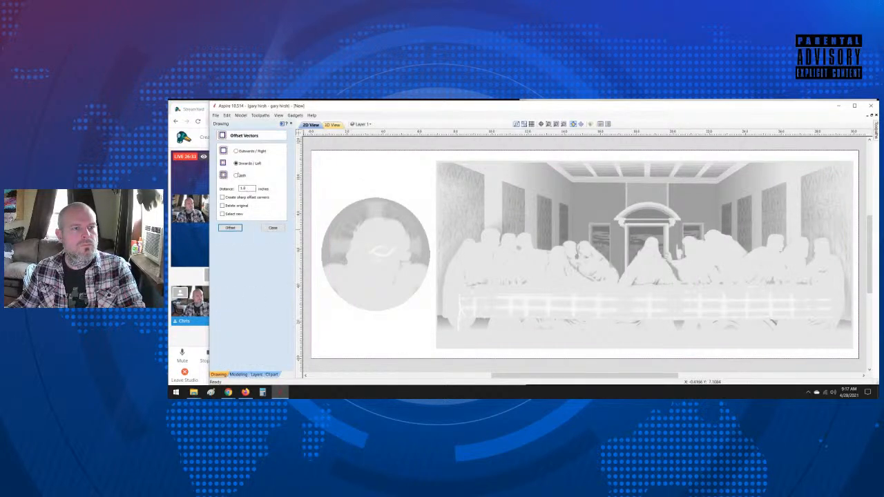
double_click(244, 188)
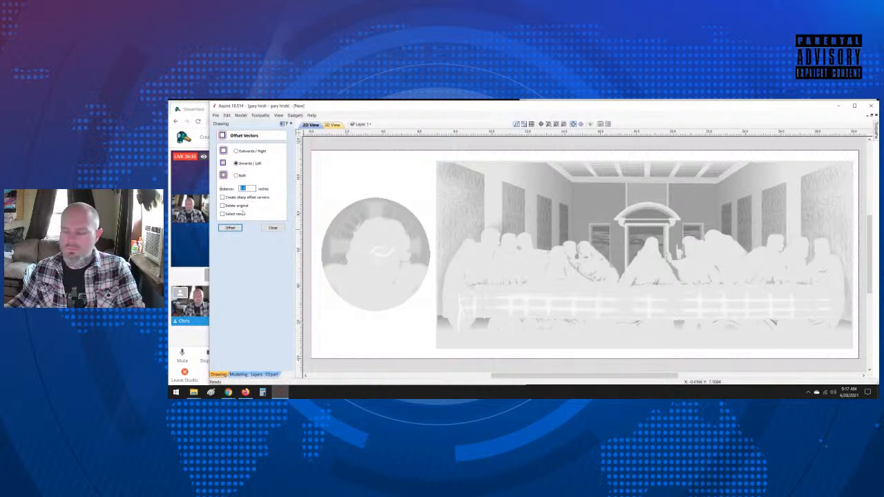
type("5")
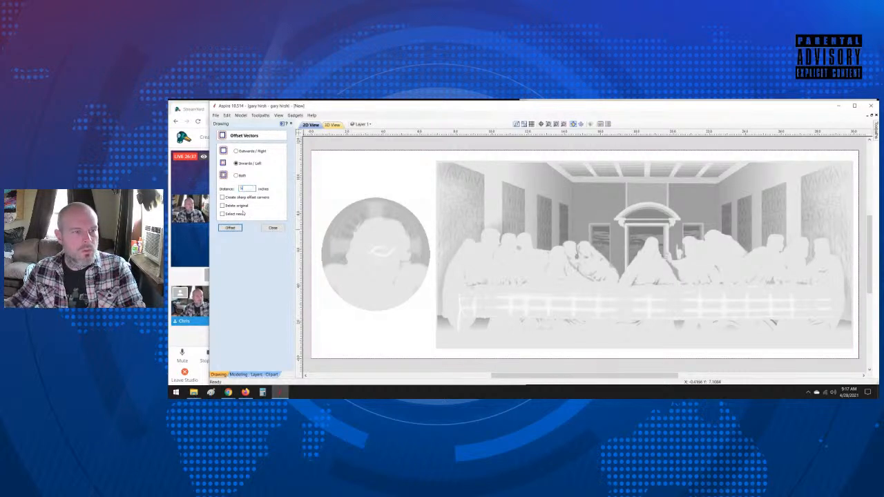
key("BackSpace")
type(".5")
left_click(230, 227)
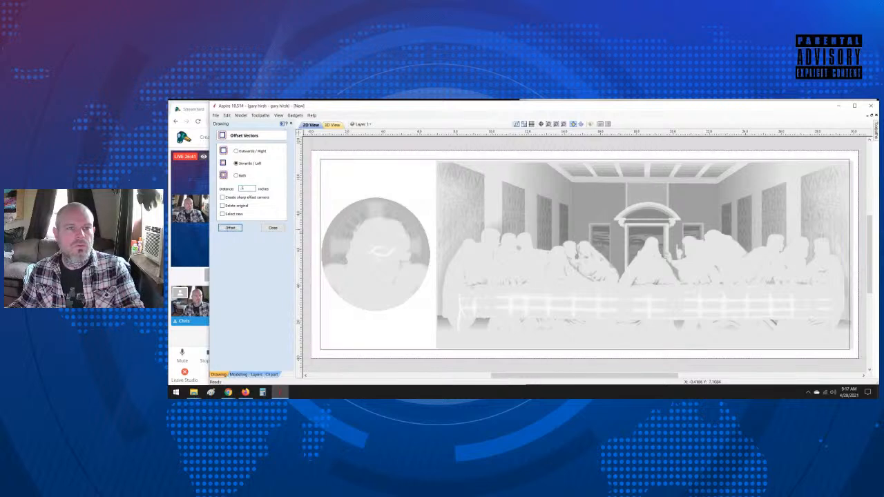
left_click(272, 228)
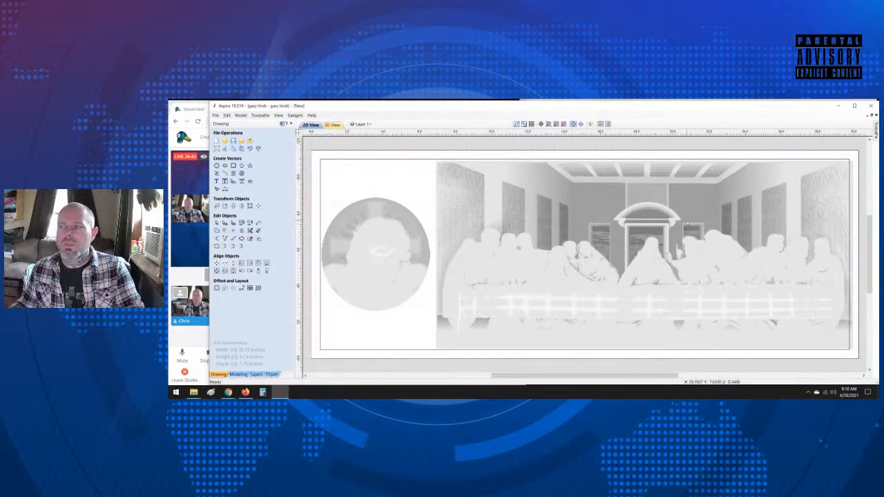
Step: Select the Last Supper relief together with the inner rectangle, nudge both to the left, and move them back
left_click(705, 230)
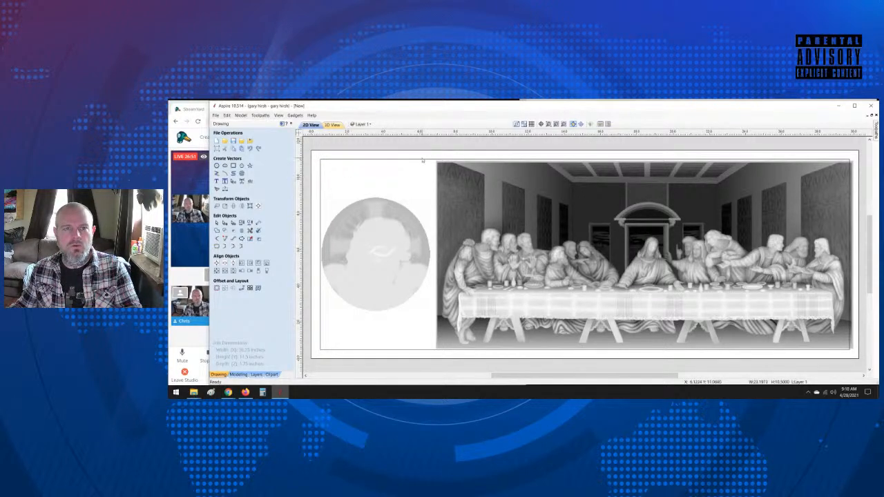
left_click(423, 160, "shift")
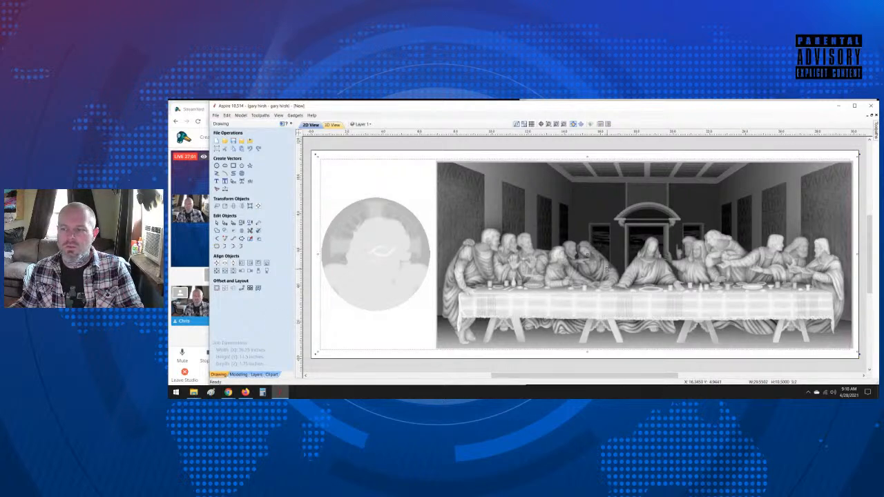
key("Left")
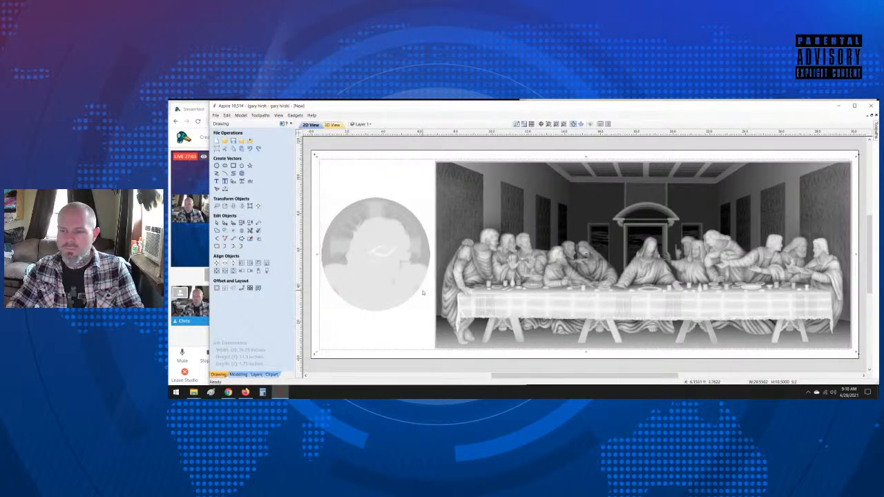
key("Left")
key("Left")
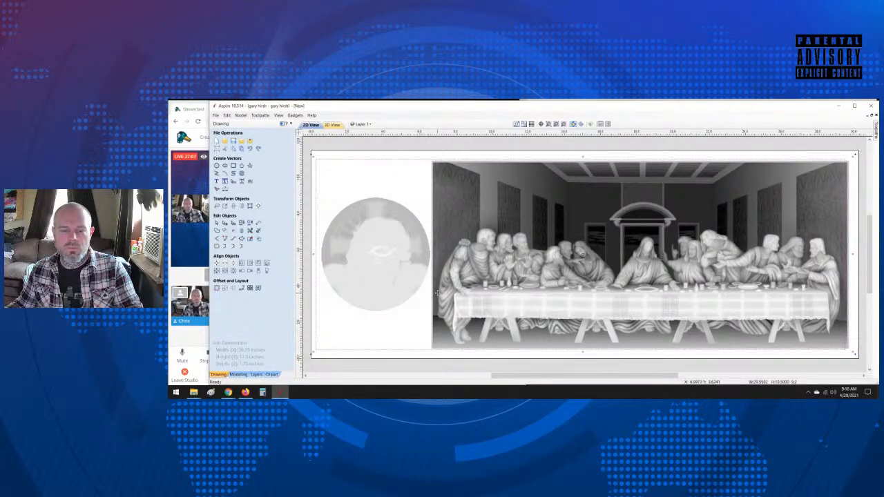
key("Right")
key("Right")
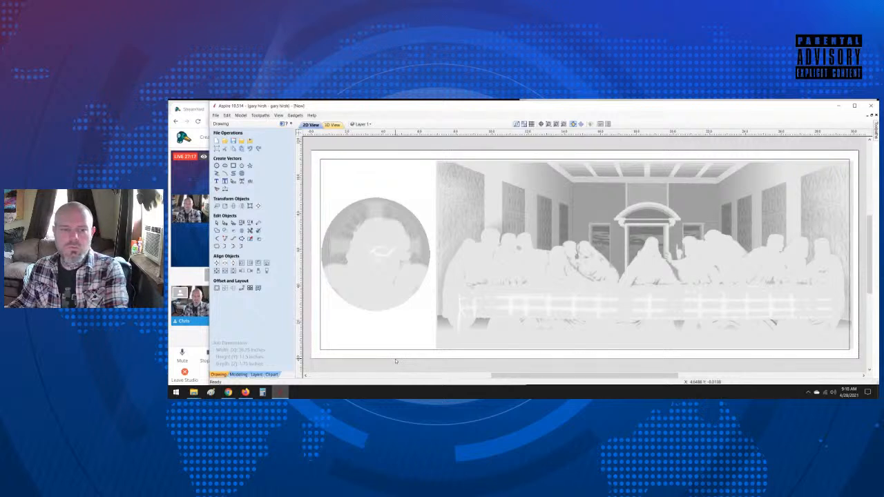
left_click(448, 377)
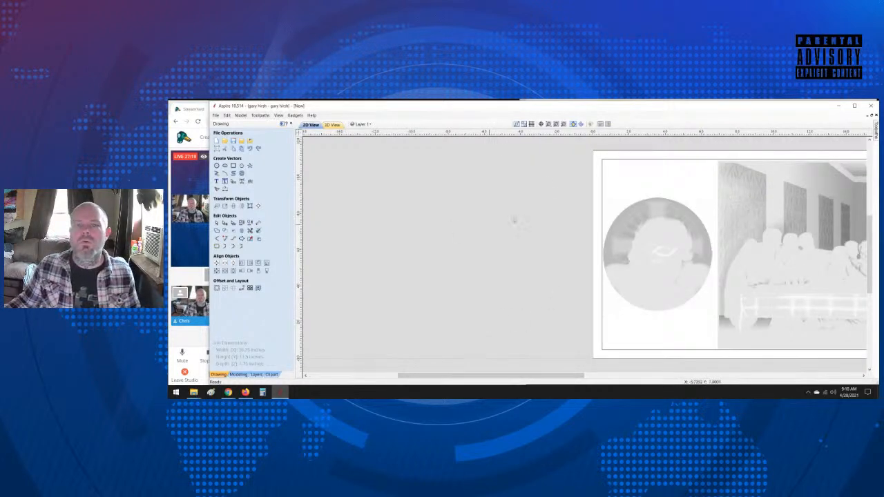
left_click(556, 124)
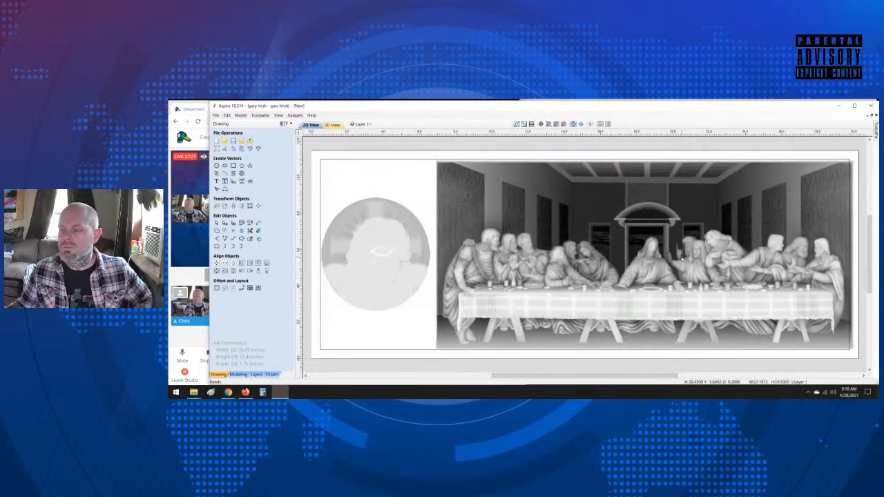
Step: Nudge the Last Supper relief and its surrounding inner rectangle slightly to the left, closer to the medallion
left_click(751, 261)
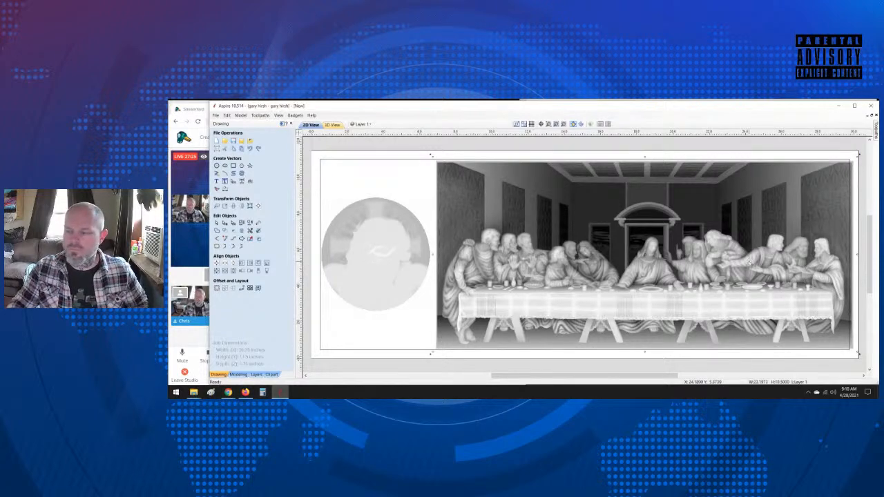
key("Left")
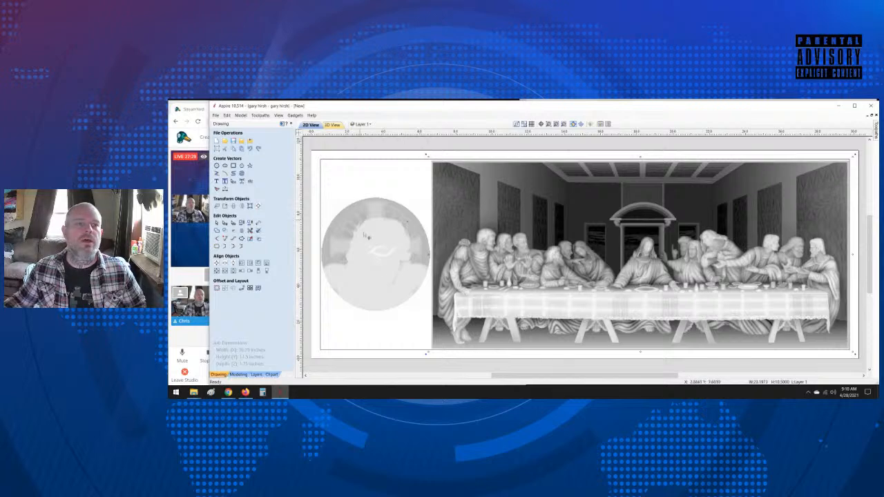
left_click(358, 330)
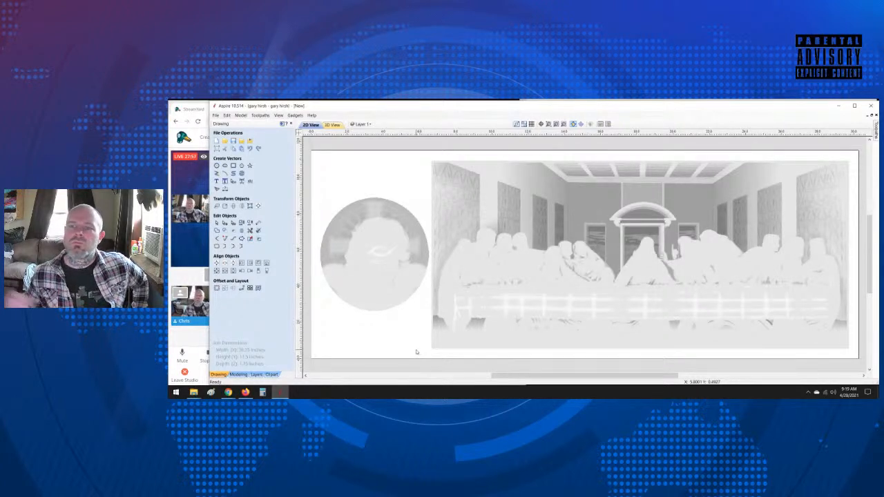
Step: Hide the 3D Roughing 1 and 3D Finish 1 toolpaths and inspect the relief and medallion layout in 3D
left_click(332, 124)
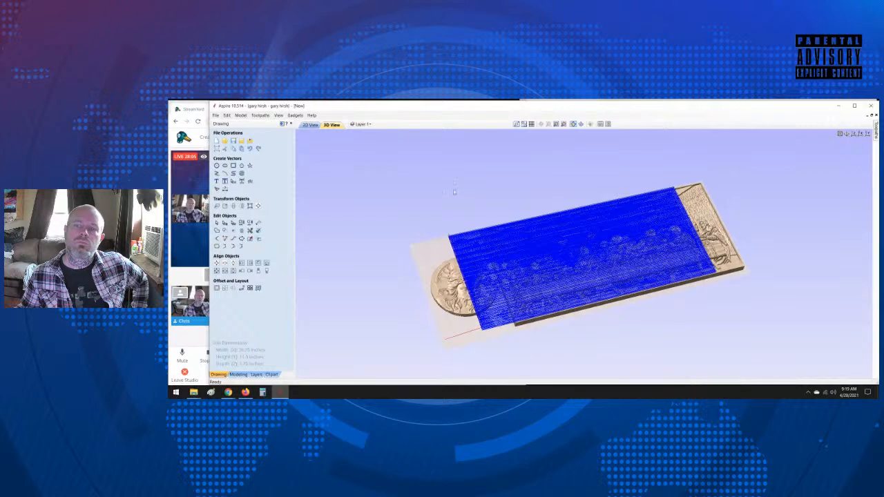
left_click(281, 124)
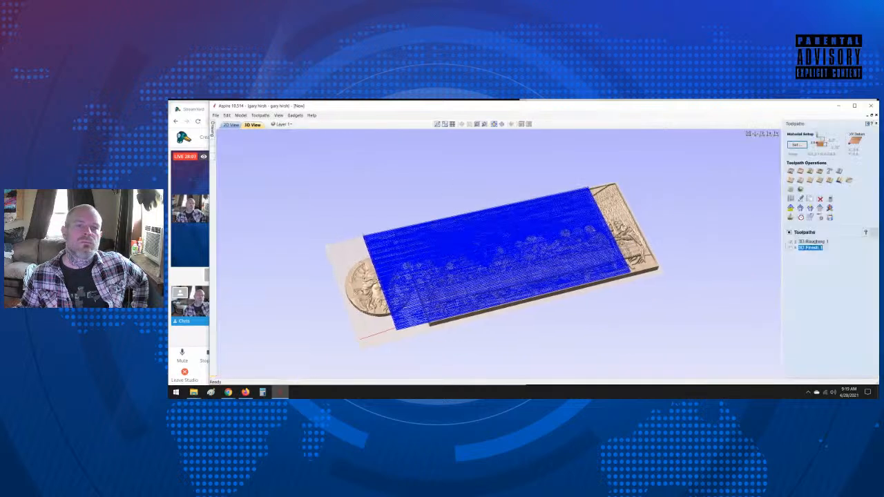
left_click(792, 242)
left_click(792, 242)
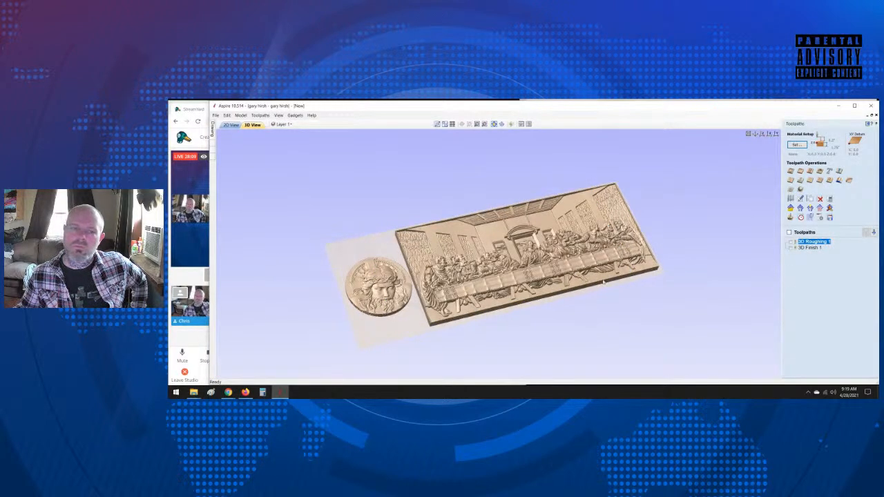
left_click_drag(631, 280, 608, 312)
mouse_move(515, 262)
left_mouse_down()
mouse_move(534, 259)
mouse_move(525, 262)
left_mouse_up()
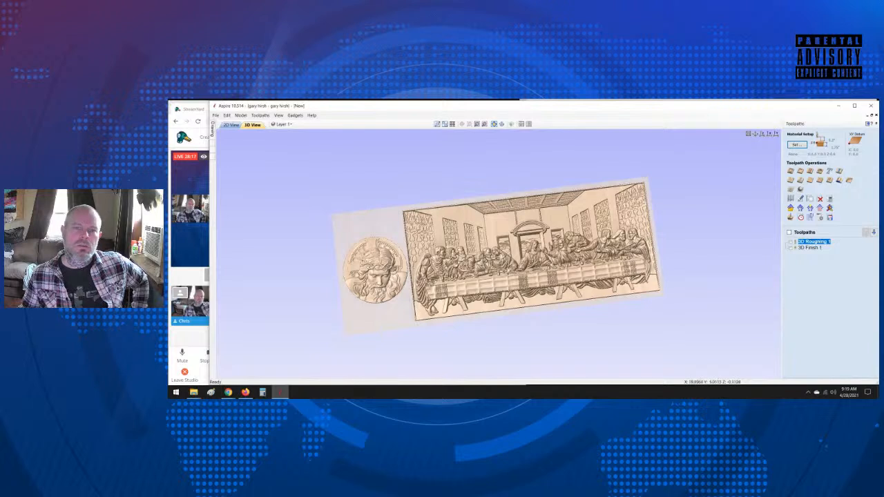
Step: Undo the medallion layout changes until only the centred Last Supper relief is left, and view it in 3D
left_click(229, 126)
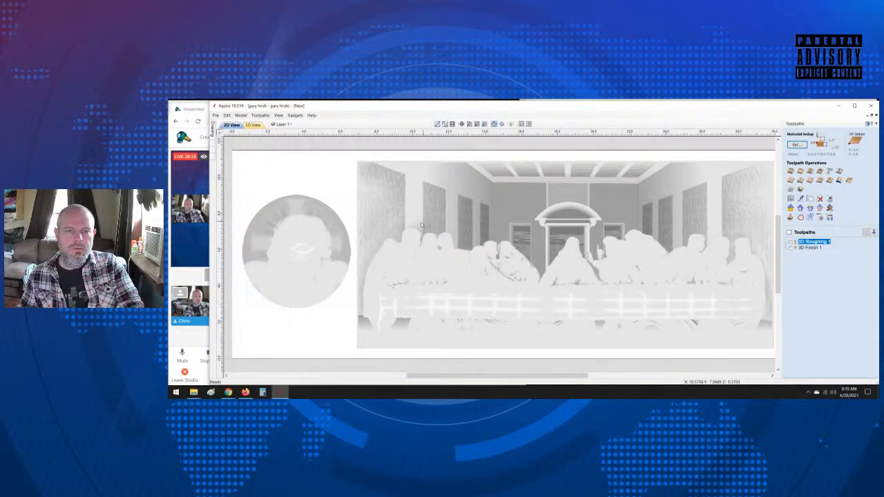
key("ctrl+z")
key("ctrl+z")
key("ctrl+z")
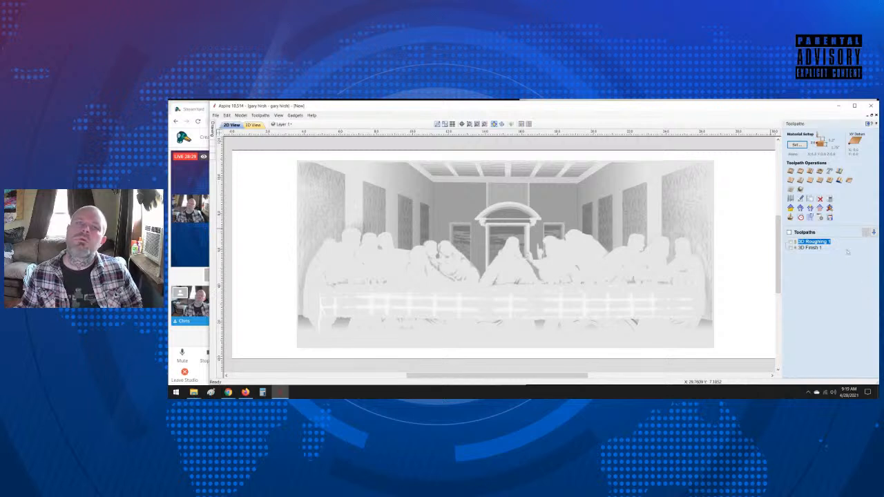
left_click(253, 125)
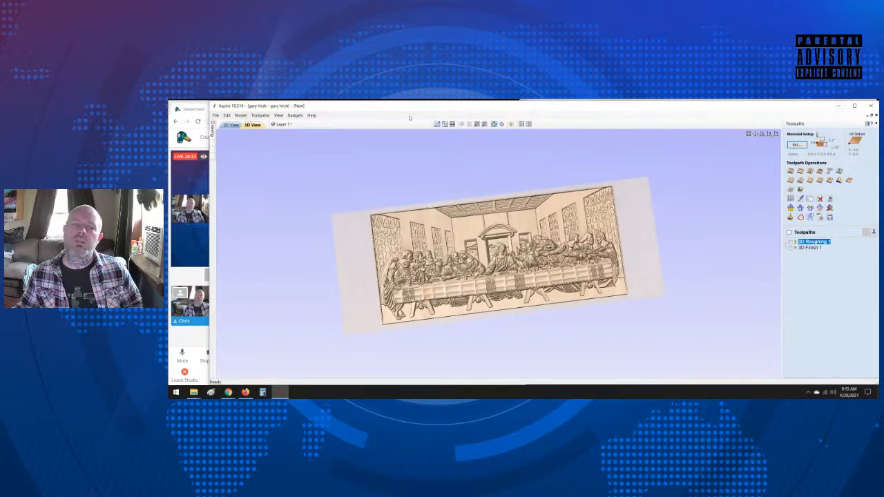
Step: Switch to StreamYard, show the viewer comment about steel prices on the broadcast, hide it, and return to Aspire
left_click(211, 277)
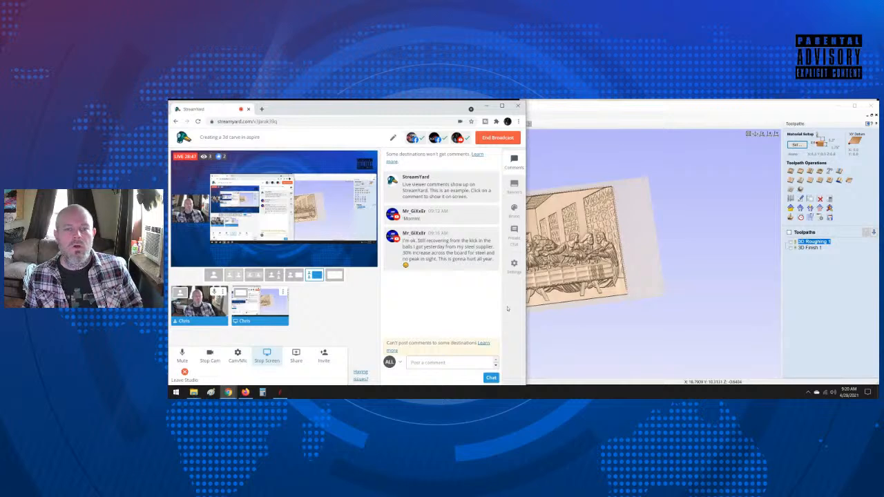
left_click(442, 248)
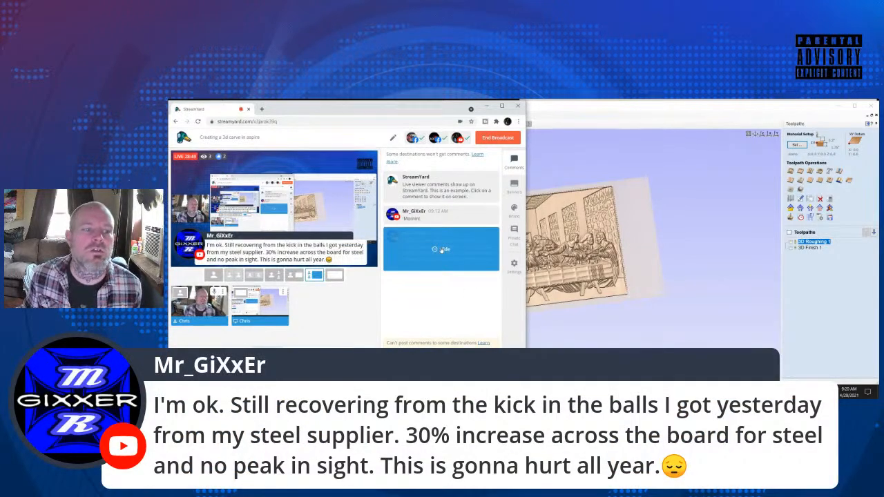
left_click(442, 249)
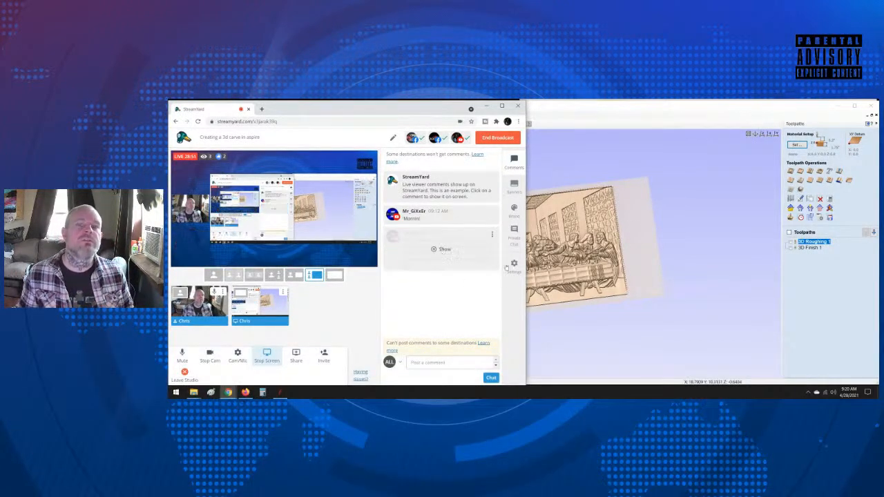
left_click(764, 125)
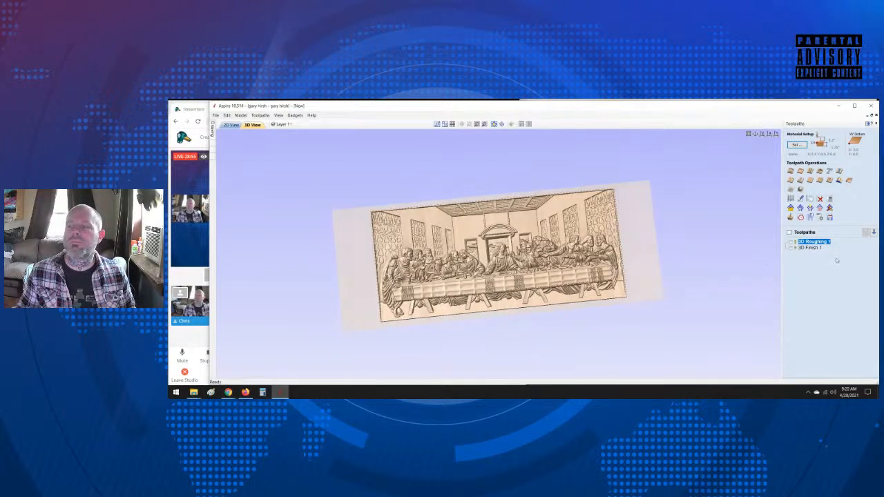
Step: Save only the 3D Roughing 1 toolpath to one file for the Mach2/3 Arcs (inch) post processor
left_click(831, 216)
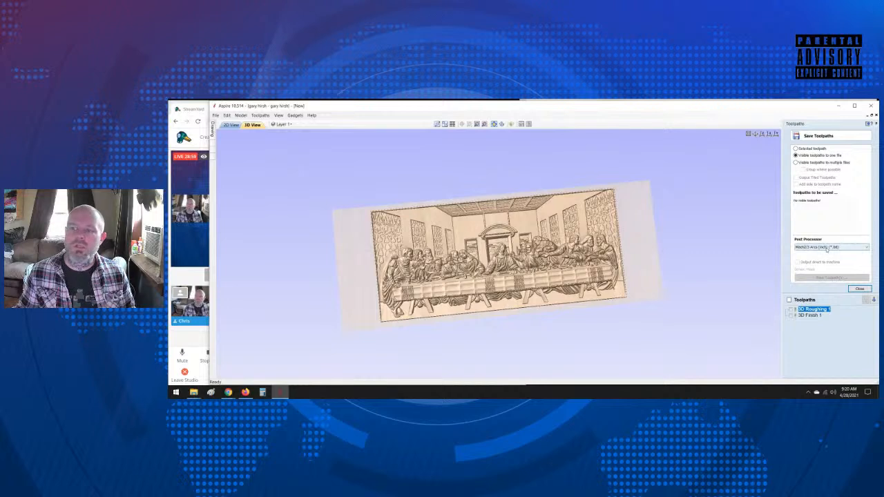
left_click(794, 310)
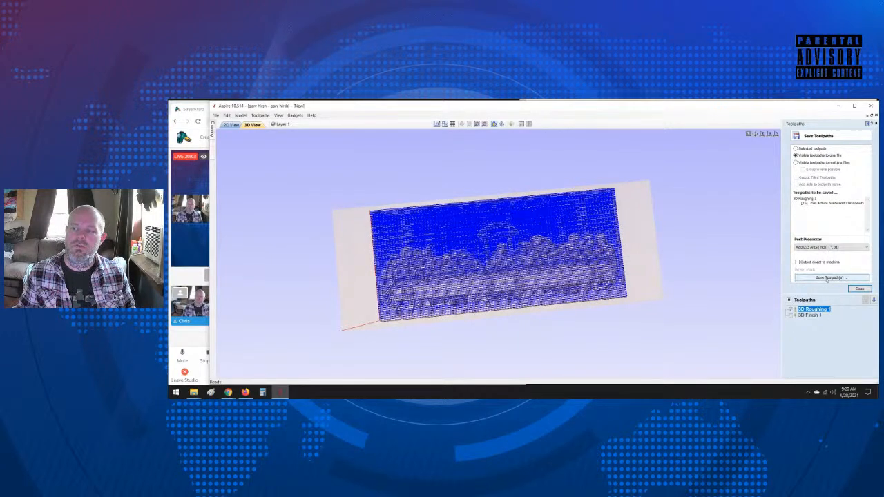
left_click(827, 278)
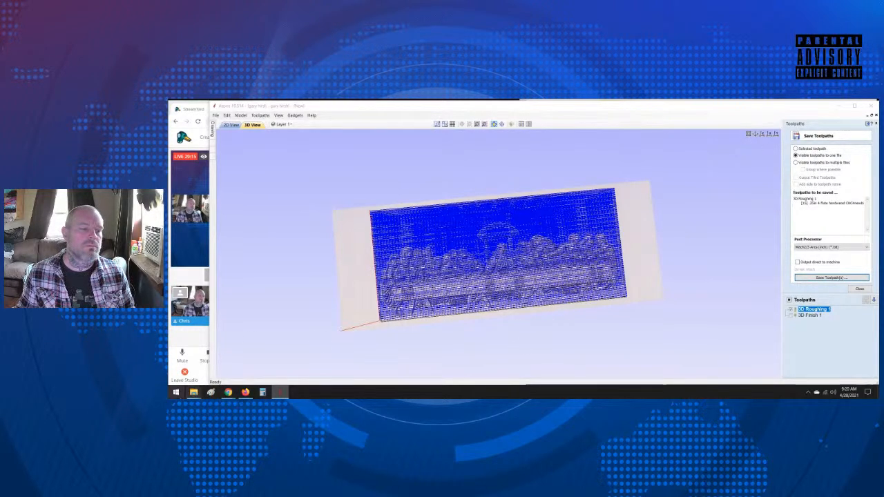
mouse_move(193, 393)
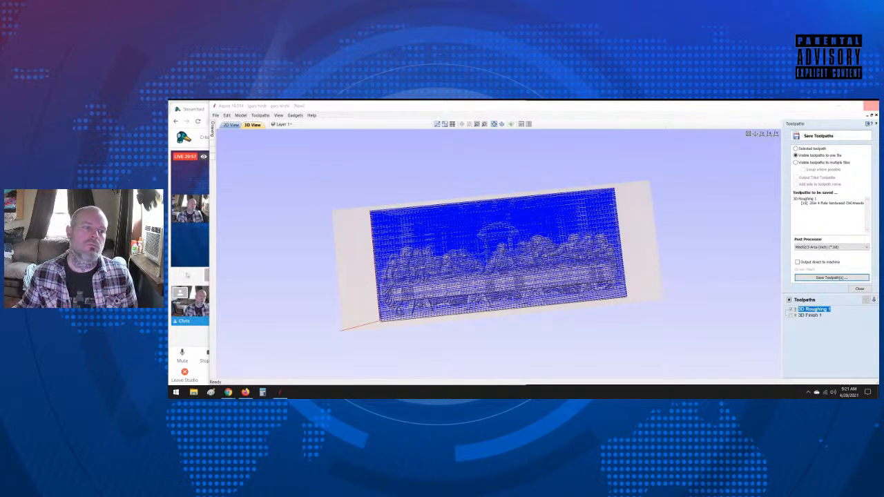
Step: Switch to StreamYard to check the live viewer comments while the toolpath is being saved
left_click(203, 300)
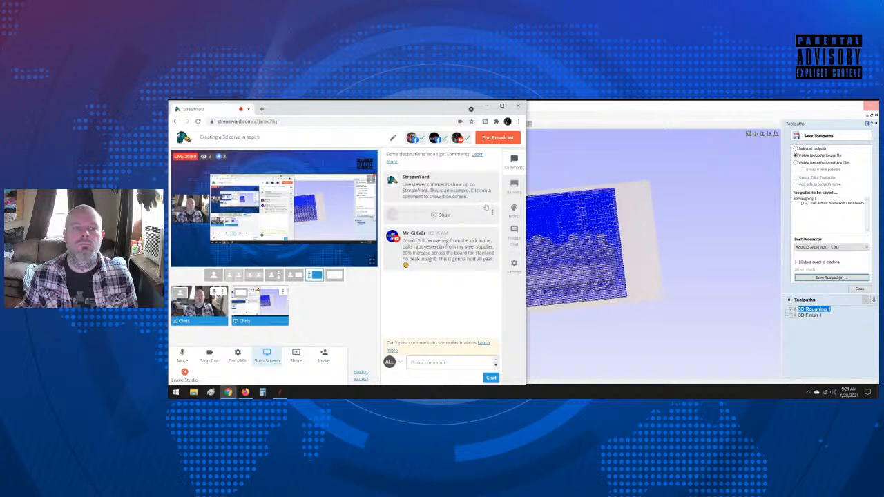
left_click(603, 110)
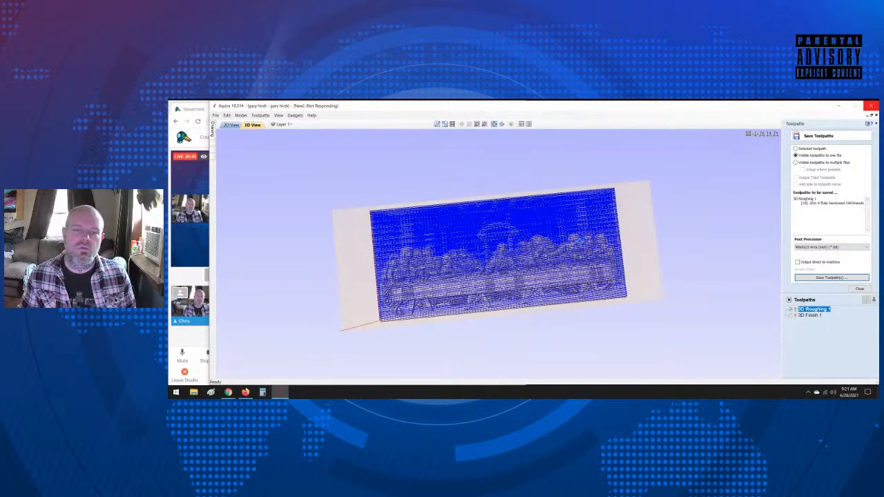
left_click(179, 276)
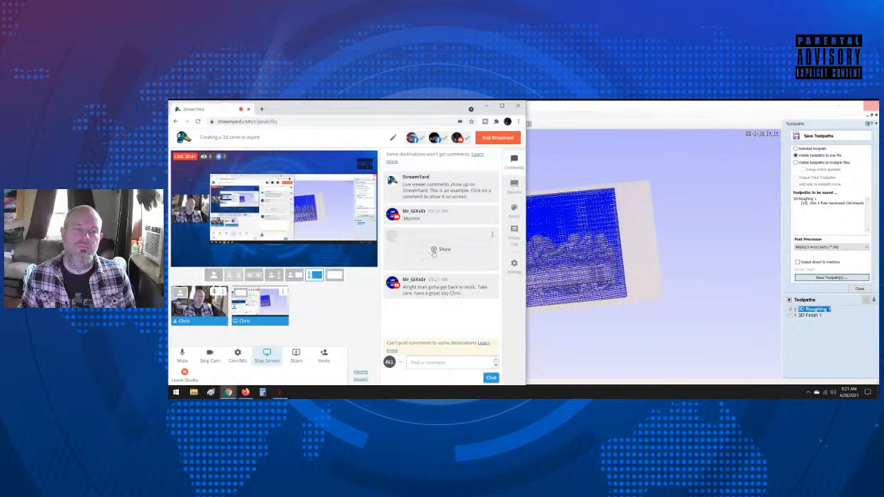